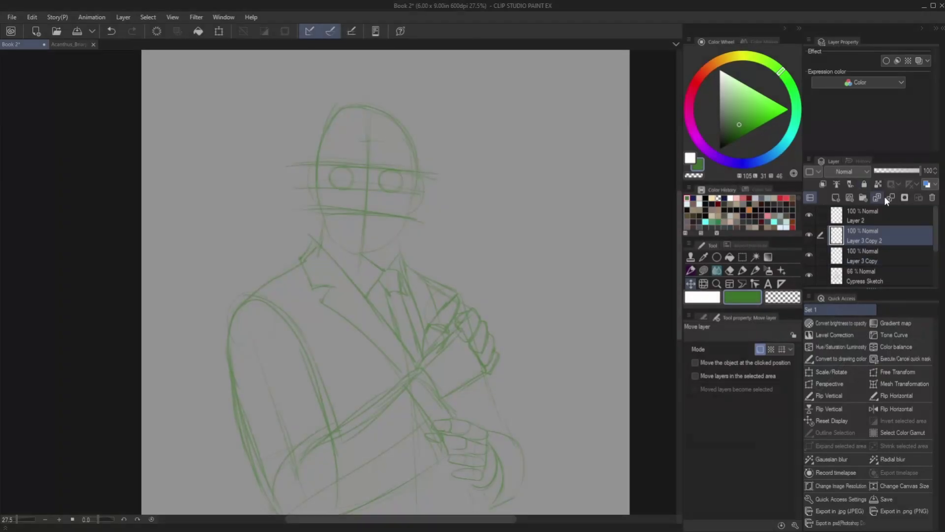
# - Merge Layer 3 Copy into Cypress Sketch, then ready the Flat Sketcher pen in dark navy on Layer 2
pyautogui.click(891, 197)
pyautogui.click(691, 271)
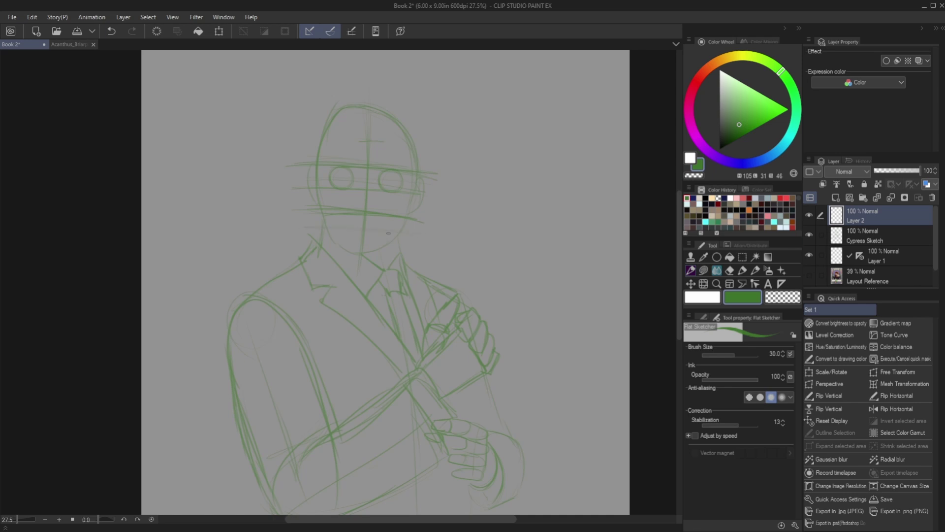
pyautogui.click(865, 235)
pyautogui.click(864, 215)
pyautogui.click(693, 198)
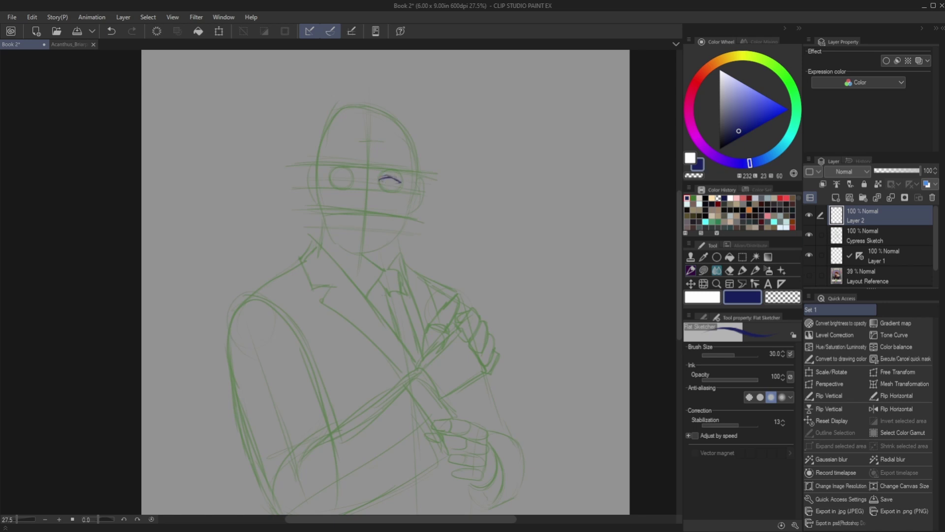
# - Dock the Acanthus photo reference left of the sketch canvas and zoom it onto the man's face
pyautogui.moveTo(69, 44); pyautogui.dragTo(16, 79)
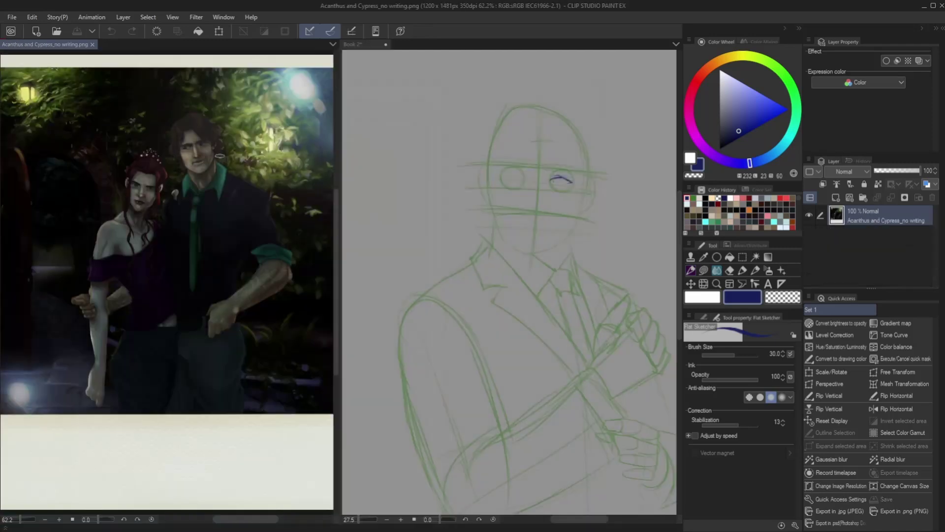
pyautogui.moveTo(338, 154); pyautogui.dragTo(164, 197)
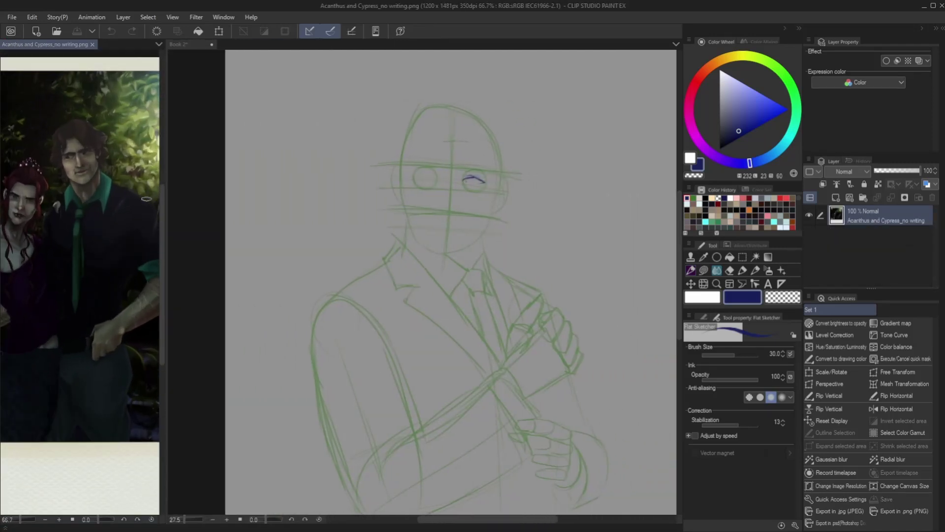
pyautogui.scroll(2, 147, 198)
pyautogui.scroll(2, 146, 198)
pyautogui.scroll(2, 147, 198)
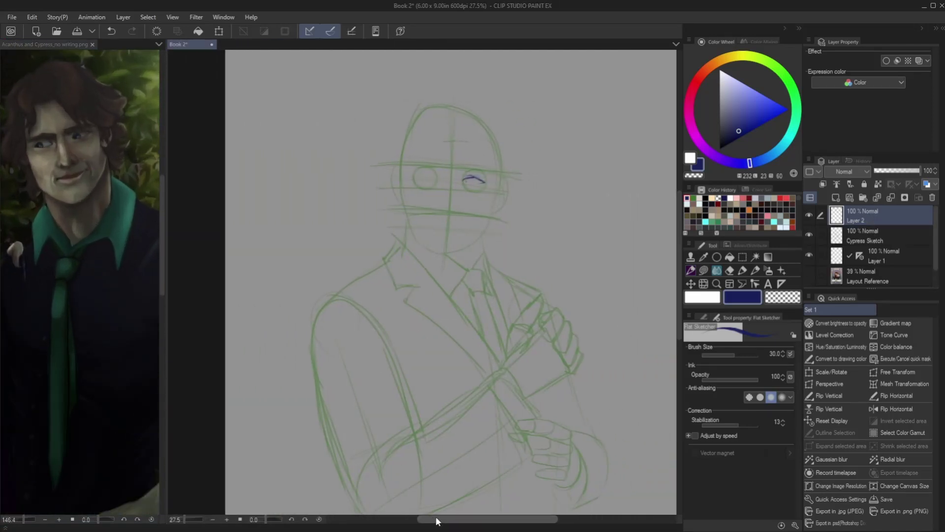
pyautogui.moveTo(435, 519); pyautogui.dragTo(451, 520)
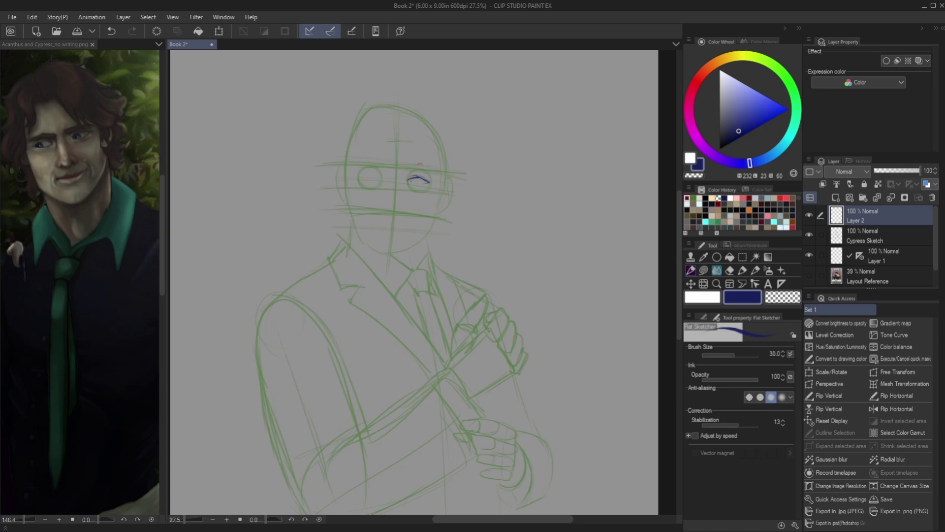
# - Ink both eyebrows, the left upper eyelid, the nose bridge line and the nostrils in navy
pyautogui.moveTo(406, 169); pyautogui.dragTo(435, 178)
pyautogui.moveTo(359, 177)
pyautogui.mouseDown()
pyautogui.moveTo(382, 178)
pyautogui.moveTo(374, 171)
pyautogui.mouseUp()
pyautogui.moveTo(355, 171); pyautogui.dragTo(378, 165)
pyautogui.moveTo(389, 194); pyautogui.dragTo(388, 174)
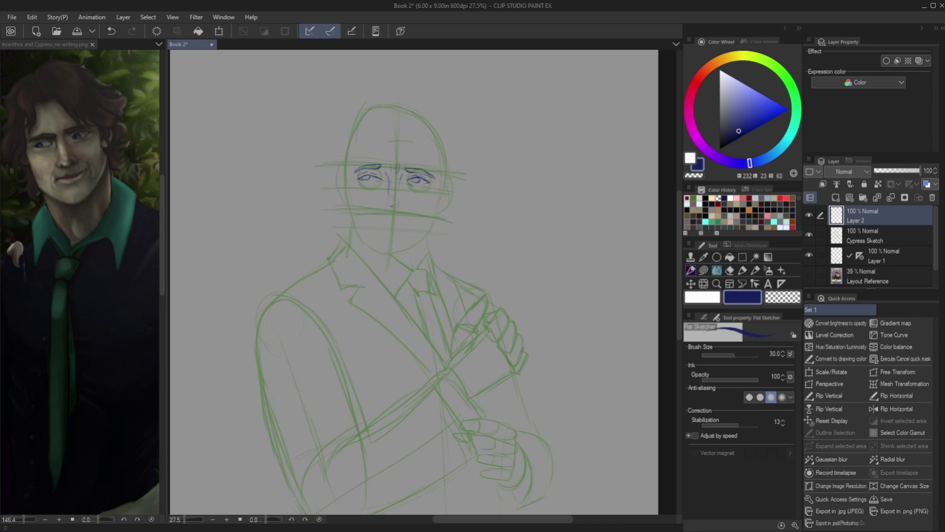
pyautogui.moveTo(398, 203); pyautogui.dragTo(402, 201)
# - Enlarge the inked facial features to 110% with Scale/Rotate and commit it
pyautogui.click(831, 371)
pyautogui.moveTo(395, 209); pyautogui.dragTo(395, 213)
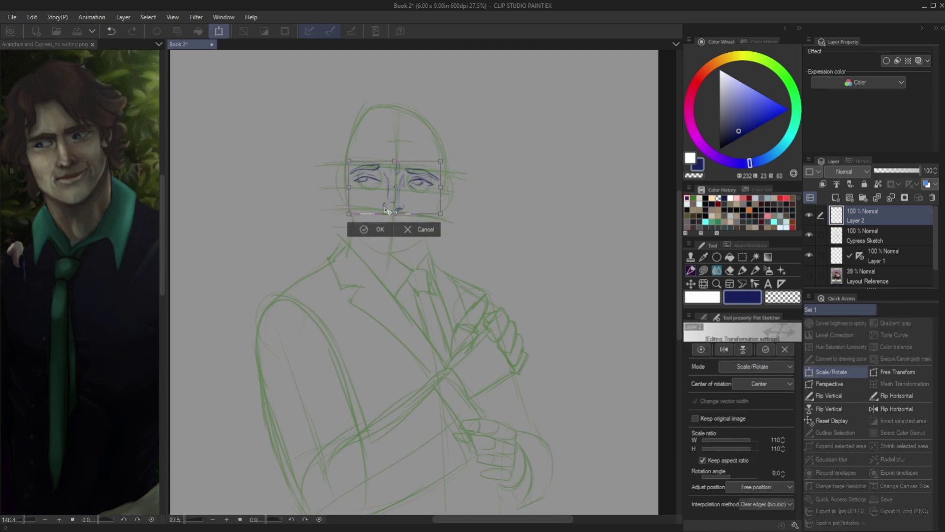
pyautogui.click(374, 229)
# - Rectangle-select the left eye and resize it with a Ctrl+T transform
pyautogui.click(742, 256)
pyautogui.moveTo(334, 155); pyautogui.dragTo(386, 189)
pyautogui.hotkey('ctrl', 't')
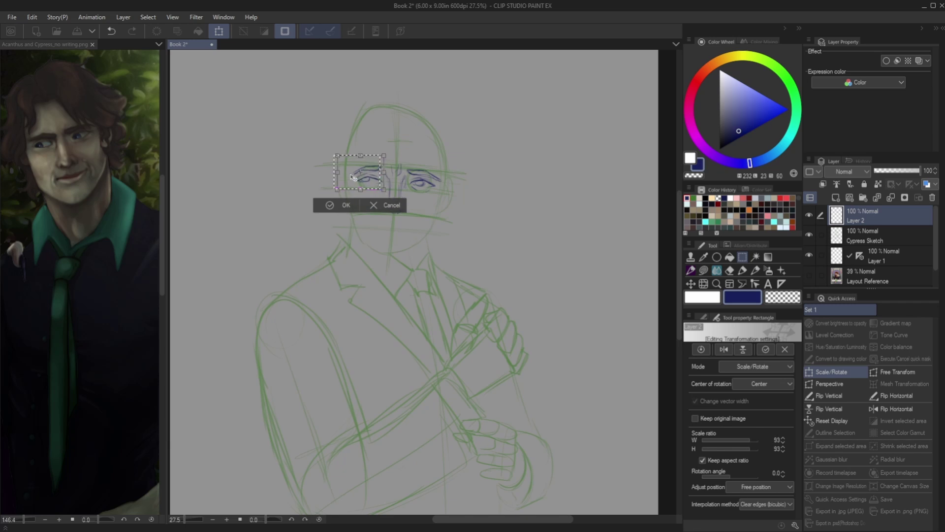
pyautogui.press('Return')
pyautogui.click(253, 205)
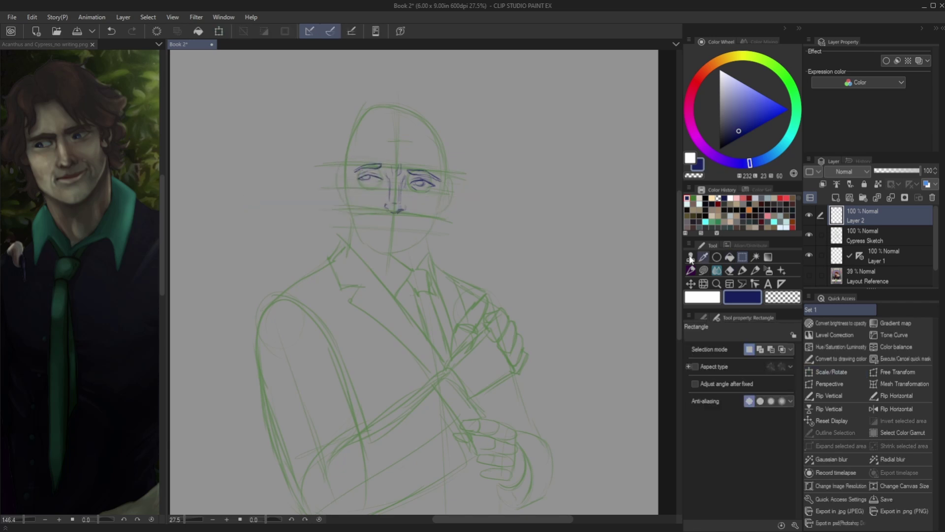
# - Select the right eye and resize it separately with Scale/Rotate
pyautogui.moveTo(404, 162)
pyautogui.mouseDown()
pyautogui.moveTo(445, 200)
pyautogui.moveTo(438, 194)
pyautogui.mouseUp()
pyautogui.click(825, 372)
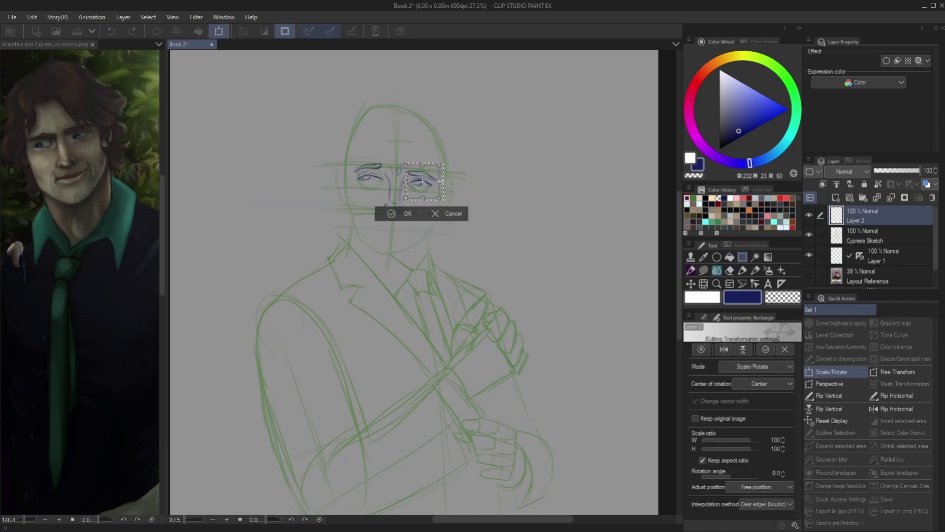
pyautogui.click(386, 208)
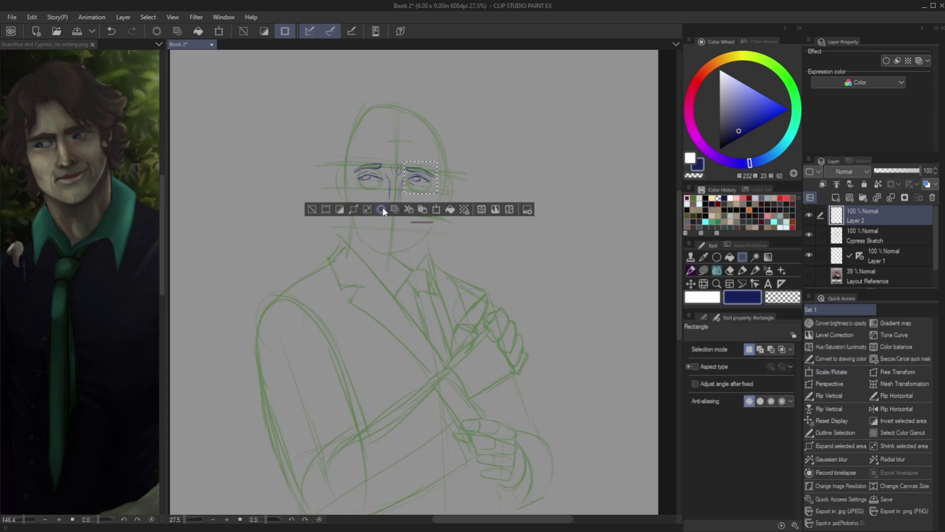
pyautogui.click(321, 208)
pyautogui.click(689, 271)
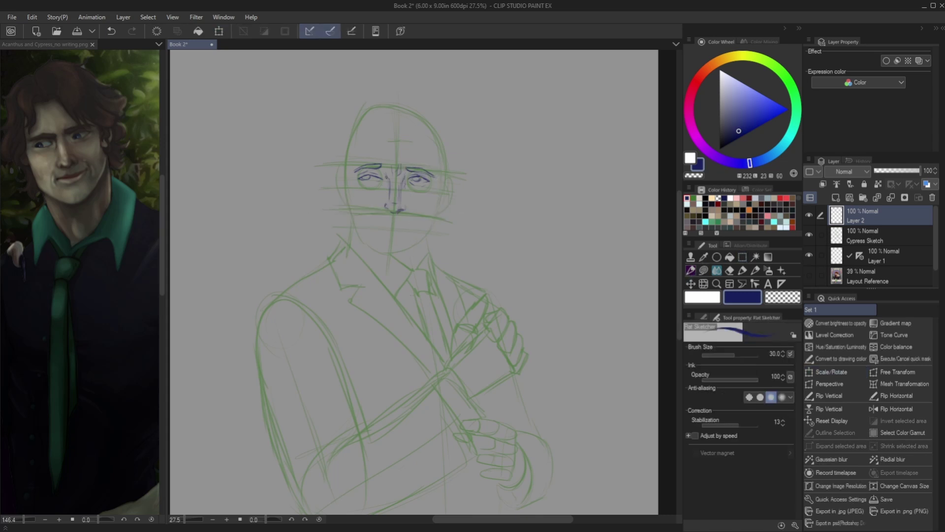
# - Undo the old nose strokes, then redraw the nose tip, bridge shading and full mouth line
pyautogui.hotkey('ctrl', 'z')
pyautogui.hotkey('ctrl', 'z')
pyautogui.hotkey('ctrl', 'z')
pyautogui.moveTo(399, 209)
pyautogui.mouseDown()
pyautogui.moveTo(407, 203)
pyautogui.moveTo(382, 209)
pyautogui.moveTo(400, 192)
pyautogui.moveTo(387, 193)
pyautogui.mouseUp()
pyautogui.moveTo(392, 172); pyautogui.dragTo(385, 183)
pyautogui.moveTo(391, 221); pyautogui.dragTo(404, 221)
pyautogui.moveTo(402, 221); pyautogui.dragTo(410, 223)
pyautogui.moveTo(377, 222); pyautogui.dragTo(389, 219)
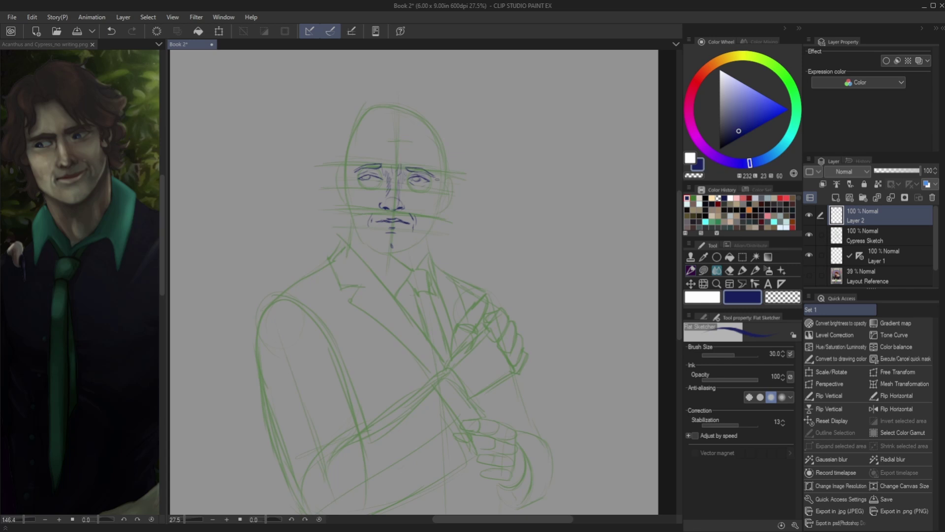
# - Outline the right side of the face, the left jawline to the chin, and a forehead curl
pyautogui.moveTo(441, 167)
pyautogui.mouseDown()
pyautogui.moveTo(424, 234)
pyautogui.moveTo(404, 249)
pyautogui.moveTo(433, 227)
pyautogui.mouseUp()
pyautogui.moveTo(345, 186)
pyautogui.mouseDown()
pyautogui.moveTo(351, 219)
pyautogui.moveTo(380, 252)
pyautogui.mouseUp()
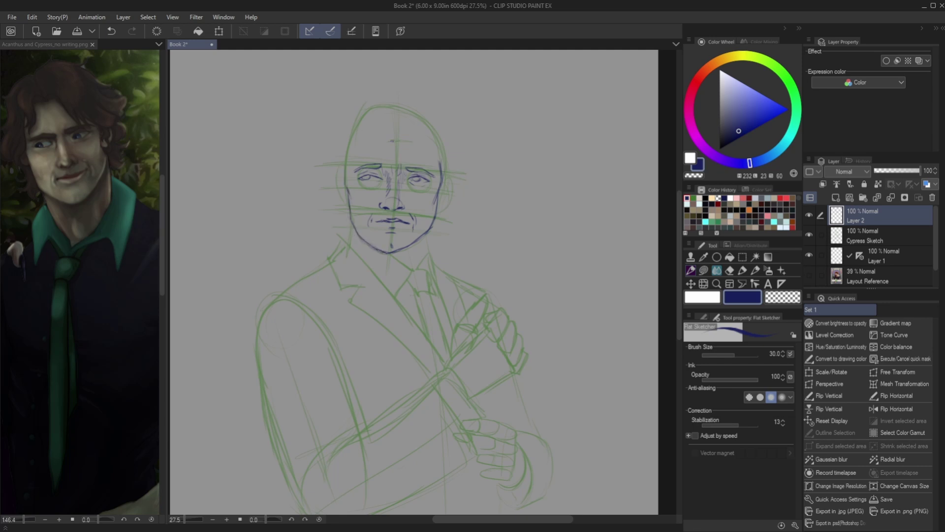
pyautogui.moveTo(392, 141)
pyautogui.mouseDown()
pyautogui.moveTo(405, 141)
pyautogui.moveTo(417, 167)
pyautogui.mouseUp()
# - Ink the right cheek and ear, curly hair over the head and forehead, and the chin jawline
pyautogui.moveTo(390, 130); pyautogui.dragTo(399, 121)
pyautogui.moveTo(425, 166)
pyautogui.mouseDown()
pyautogui.moveTo(442, 198)
pyautogui.moveTo(428, 206)
pyautogui.moveTo(451, 161)
pyautogui.mouseUp()
pyautogui.moveTo(394, 114)
pyautogui.mouseDown()
pyautogui.moveTo(404, 104)
pyautogui.moveTo(441, 134)
pyautogui.mouseUp()
pyautogui.moveTo(448, 147)
pyautogui.mouseDown()
pyautogui.moveTo(463, 178)
pyautogui.moveTo(455, 197)
pyautogui.mouseUp()
pyautogui.moveTo(442, 218)
pyautogui.mouseDown()
pyautogui.moveTo(447, 235)
pyautogui.moveTo(428, 244)
pyautogui.mouseUp()
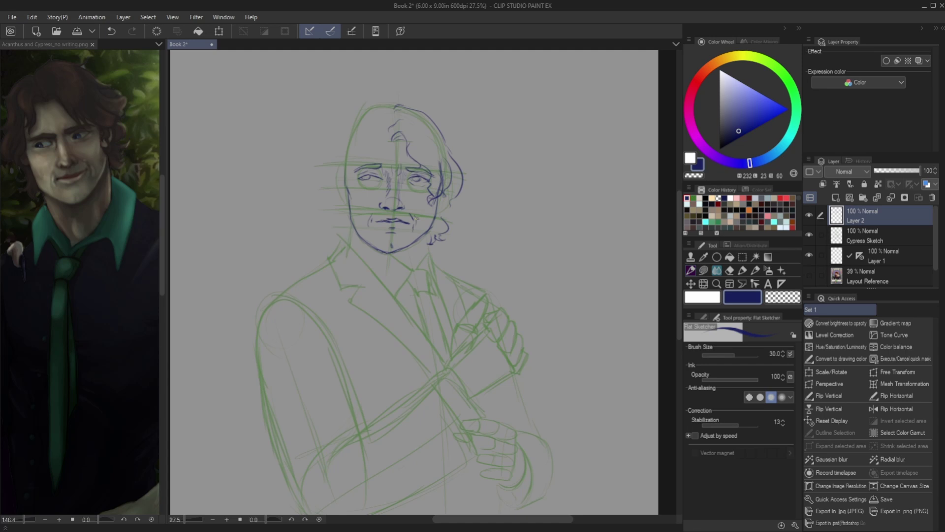
pyautogui.moveTo(348, 191)
pyautogui.mouseDown()
pyautogui.moveTo(353, 226)
pyautogui.moveTo(394, 252)
pyautogui.moveTo(418, 238)
pyautogui.moveTo(432, 211)
pyautogui.moveTo(442, 212)
pyautogui.mouseUp()
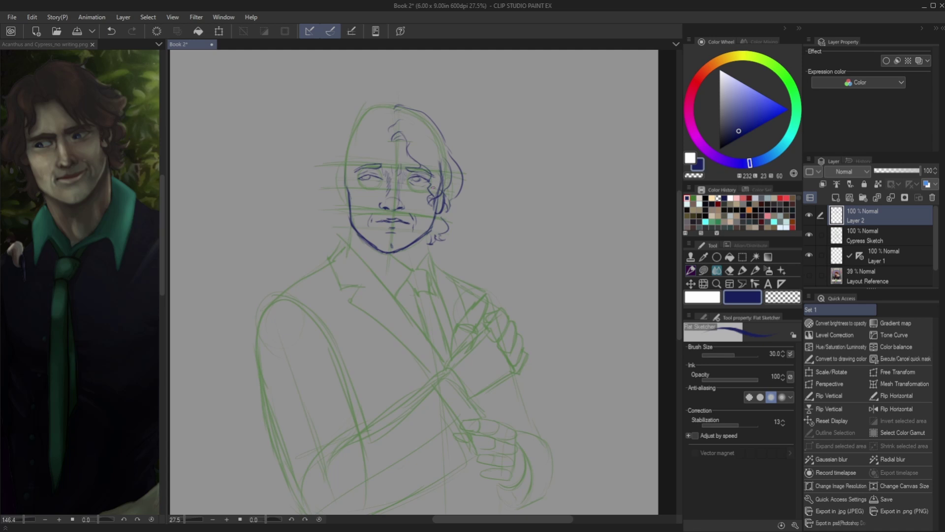
pyautogui.moveTo(383, 135)
pyautogui.mouseDown()
pyautogui.moveTo(382, 181)
pyautogui.moveTo(366, 105)
pyautogui.moveTo(343, 147)
pyautogui.moveTo(329, 201)
pyautogui.moveTo(347, 239)
pyautogui.mouseUp()
pyautogui.moveTo(365, 154)
pyautogui.mouseDown()
pyautogui.moveTo(349, 191)
pyautogui.moveTo(337, 165)
pyautogui.moveTo(350, 204)
pyautogui.mouseUp()
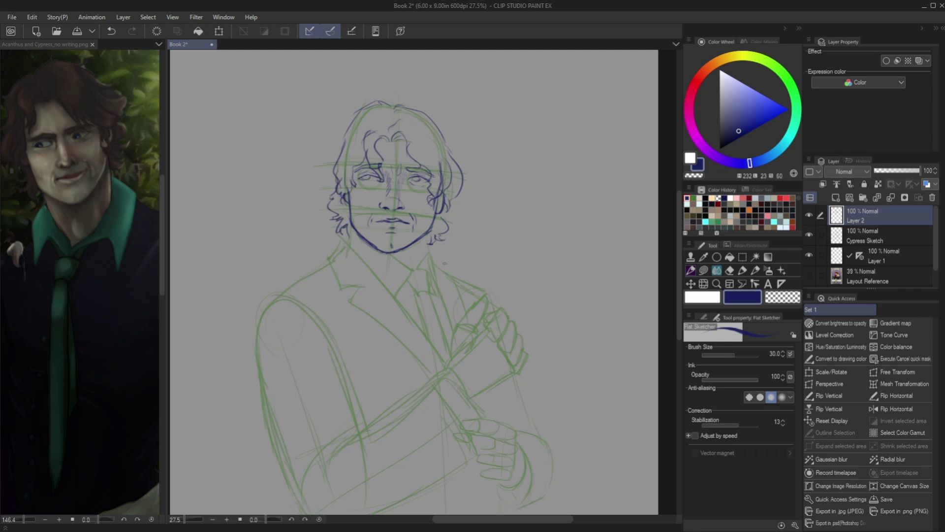
# - Draw the neck, both sides of the shirt collar and the left jacket lapel
pyautogui.moveTo(425, 250)
pyautogui.mouseDown()
pyautogui.moveTo(419, 266)
pyautogui.moveTo(442, 290)
pyautogui.mouseUp()
pyautogui.moveTo(389, 251)
pyautogui.mouseDown()
pyautogui.moveTo(413, 271)
pyautogui.moveTo(392, 294)
pyautogui.mouseUp()
pyautogui.moveTo(346, 244); pyautogui.dragTo(392, 296)
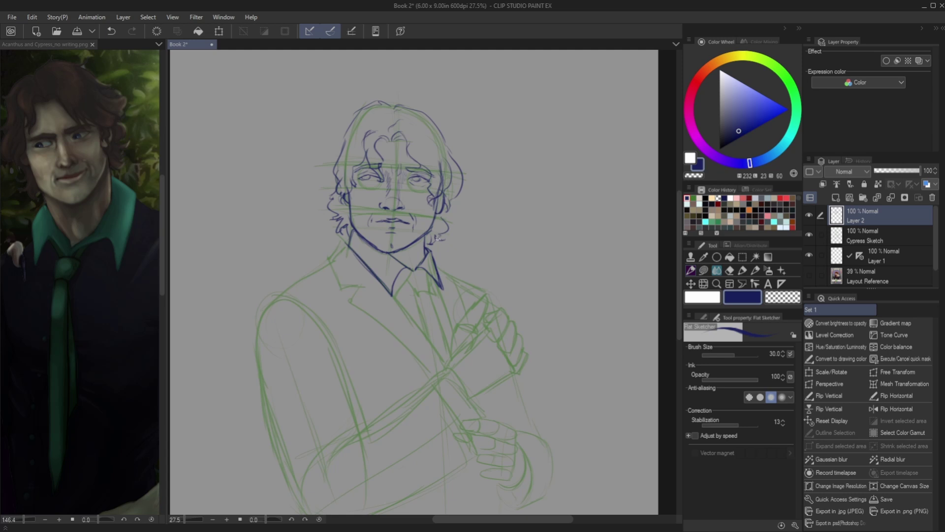
pyautogui.moveTo(454, 279); pyautogui.dragTo(466, 309)
pyautogui.moveTo(346, 241)
pyautogui.mouseDown()
pyautogui.moveTo(334, 280)
pyautogui.moveTo(360, 287)
pyautogui.moveTo(352, 304)
pyautogui.moveTo(427, 372)
pyautogui.mouseUp()
pyautogui.moveTo(354, 306); pyautogui.dragTo(425, 369)
pyautogui.moveTo(391, 295); pyautogui.dragTo(429, 347)
pyautogui.moveTo(402, 313); pyautogui.dragTo(435, 354)
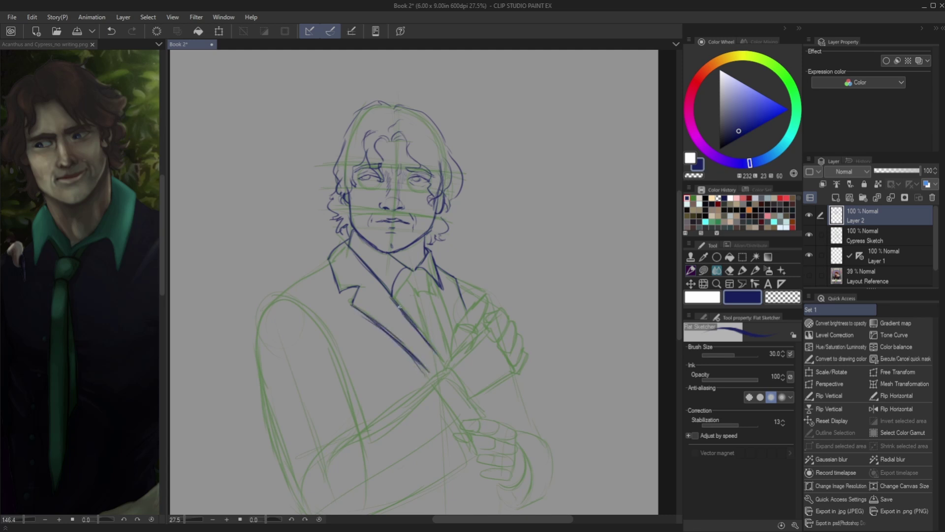
# - Ink the tie knot and both tie edges, and redraw the lapel hook
pyautogui.hotkey('ctrl', '-')
pyautogui.hotkey('ctrl', '-')
pyautogui.hotkey('ctrl', '-')
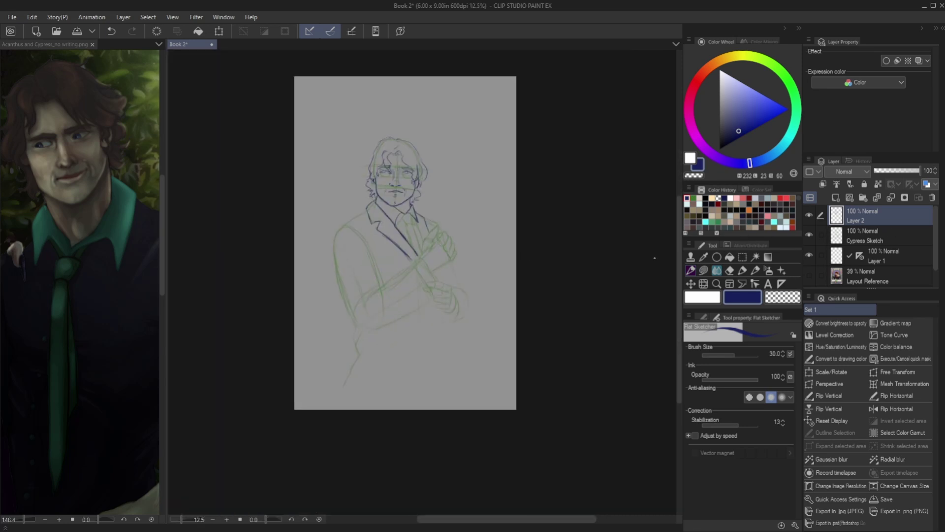
pyautogui.hotkey('ctrl', '+')
pyautogui.hotkey('ctrl', '+')
pyautogui.hotkey('ctrl', '+')
pyautogui.moveTo(414, 190)
pyautogui.mouseDown()
pyautogui.moveTo(433, 250)
pyautogui.moveTo(405, 199)
pyautogui.moveTo(387, 204)
pyautogui.moveTo(399, 252)
pyautogui.mouseUp()
pyautogui.moveTo(405, 202)
pyautogui.mouseDown()
pyautogui.moveTo(427, 281)
pyautogui.moveTo(432, 246)
pyautogui.moveTo(456, 215)
pyautogui.moveTo(477, 219)
pyautogui.moveTo(463, 254)
pyautogui.mouseUp()
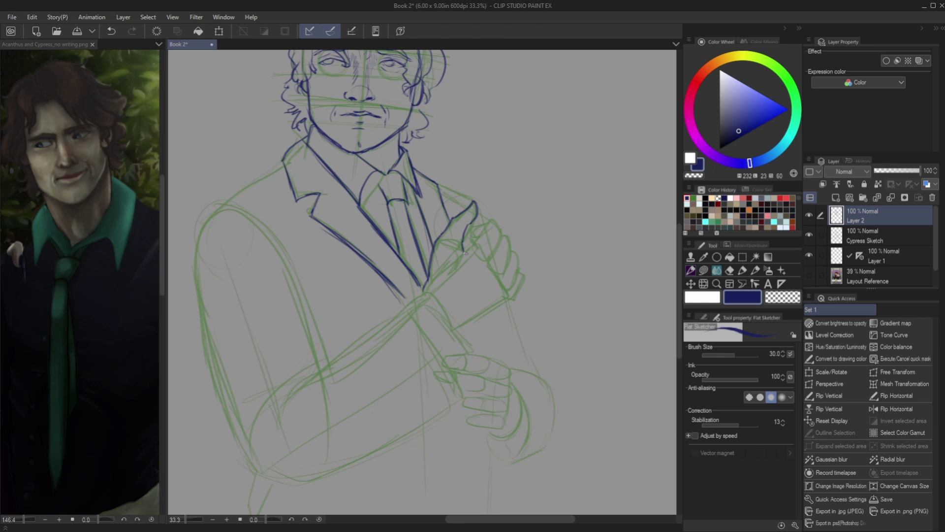
pyautogui.scroll(2, 470, 229)
pyautogui.scroll(2, 470, 229)
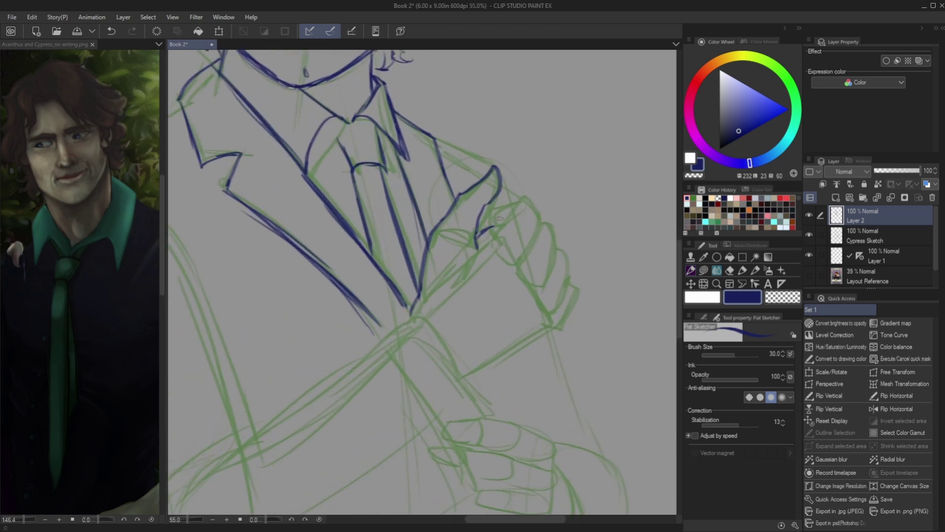
pyautogui.hotkey('ctrl', 'z')
pyautogui.moveTo(485, 204)
pyautogui.mouseDown()
pyautogui.moveTo(470, 259)
pyautogui.moveTo(512, 198)
pyautogui.moveTo(539, 208)
pyautogui.moveTo(513, 268)
pyautogui.mouseUp()
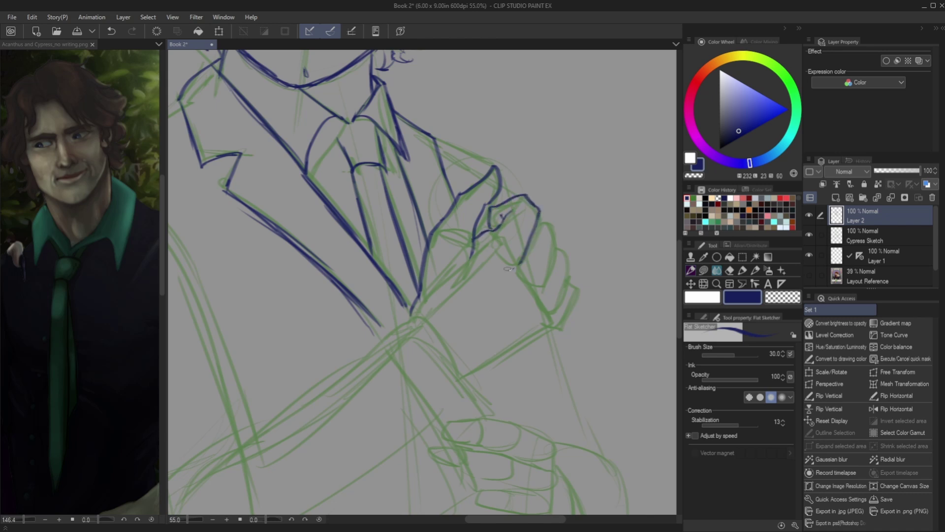
# - Outline the right side and edge of the clasped hand
pyautogui.moveTo(538, 215)
pyautogui.mouseDown()
pyautogui.moveTo(556, 232)
pyautogui.moveTo(511, 306)
pyautogui.mouseUp()
pyautogui.moveTo(553, 247)
pyautogui.mouseDown()
pyautogui.moveTo(555, 307)
pyautogui.moveTo(541, 331)
pyautogui.moveTo(460, 380)
pyautogui.mouseUp()
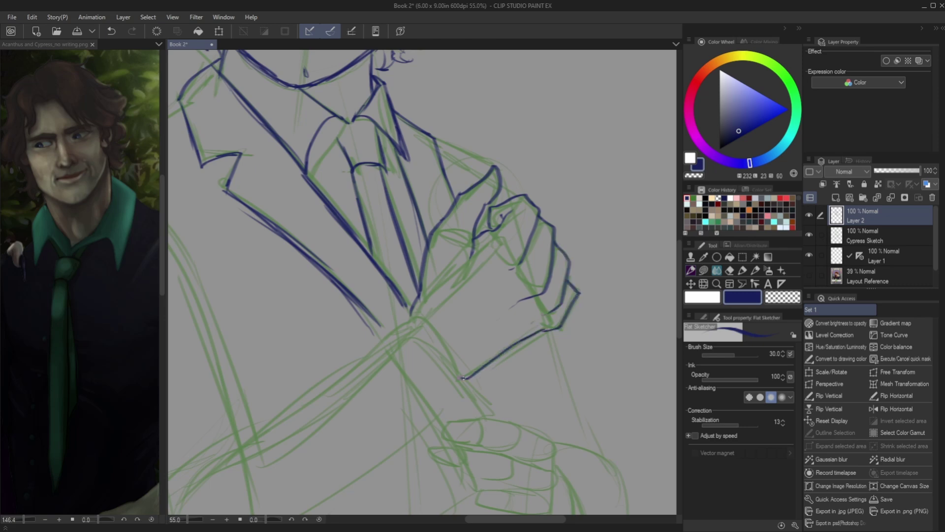
pyautogui.scroll(-3, 460, 380)
pyautogui.scroll(5, 485, 227)
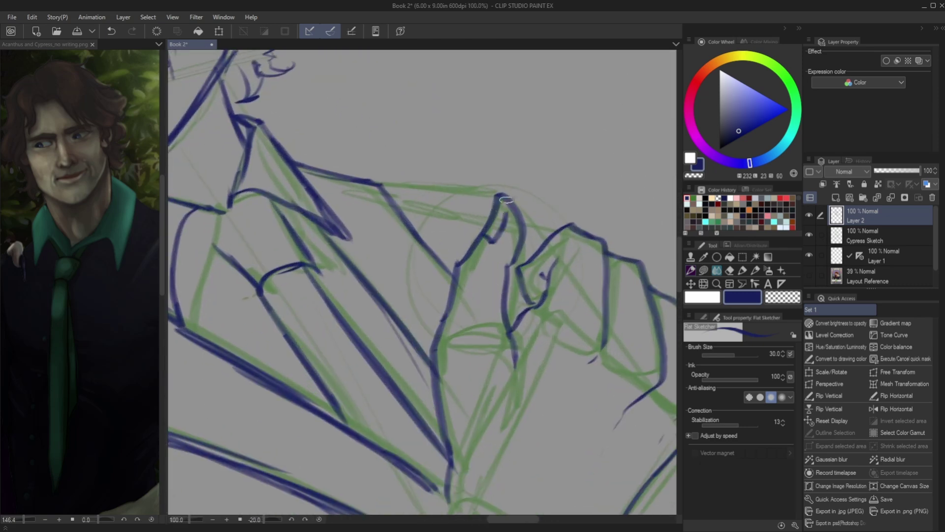
pyautogui.scroll(-5, 485, 227)
pyautogui.scroll(4, 399, 194)
# - Draw the forearm lines toward the hand and the jacket's shoulder line
pyautogui.moveTo(400, 193)
pyautogui.mouseDown()
pyautogui.moveTo(401, 219)
pyautogui.moveTo(529, 305)
pyautogui.mouseUp()
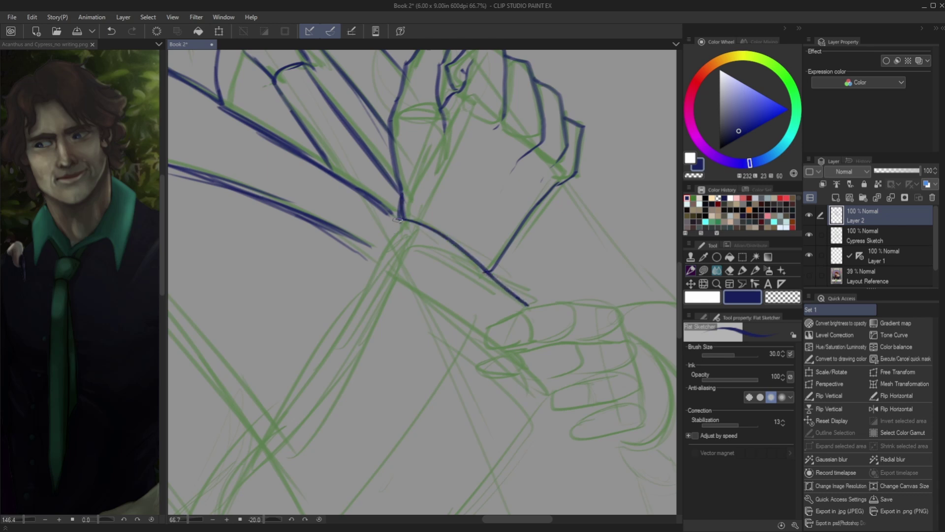
pyautogui.moveTo(398, 218); pyautogui.dragTo(381, 263)
pyautogui.scroll(-4, 498, 318)
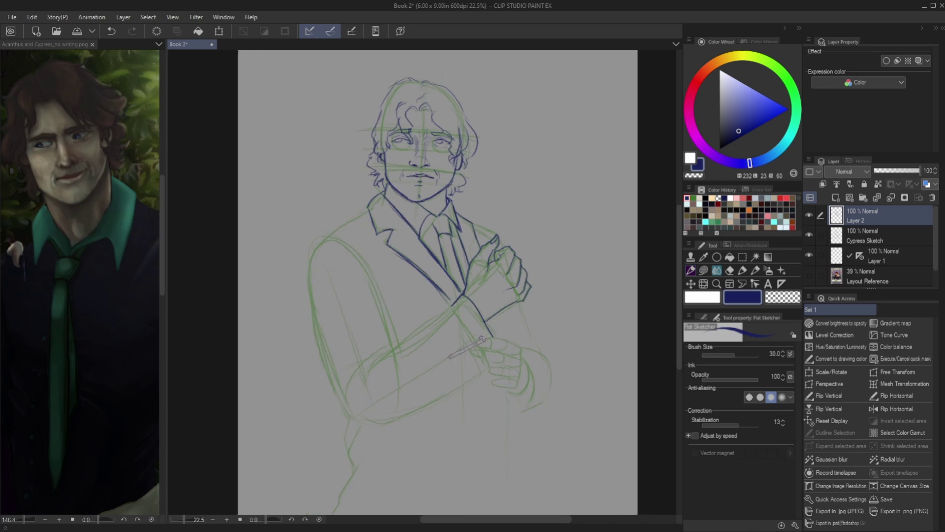
pyautogui.scroll(-2, 485, 330)
pyautogui.scroll(5, 487, 197)
pyautogui.moveTo(489, 96)
pyautogui.mouseDown()
pyautogui.moveTo(395, 153)
pyautogui.moveTo(487, 218)
pyautogui.mouseUp()
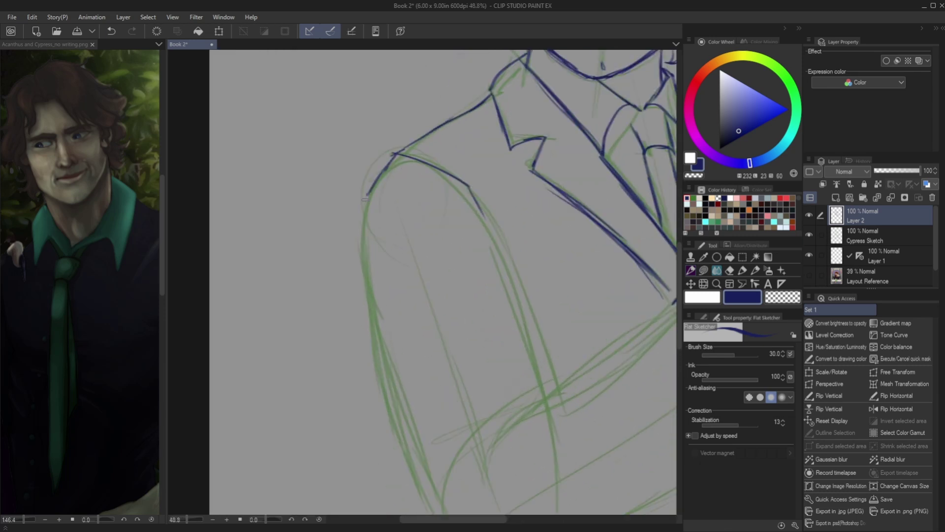
# - Outline the left side of the jacket and add a short stroke on the sleeve
pyautogui.moveTo(393, 155); pyautogui.dragTo(365, 227)
pyautogui.moveTo(367, 226); pyautogui.dragTo(404, 288)
pyautogui.moveTo(365, 227); pyautogui.dragTo(416, 368)
pyautogui.moveTo(378, 325); pyautogui.dragTo(385, 389)
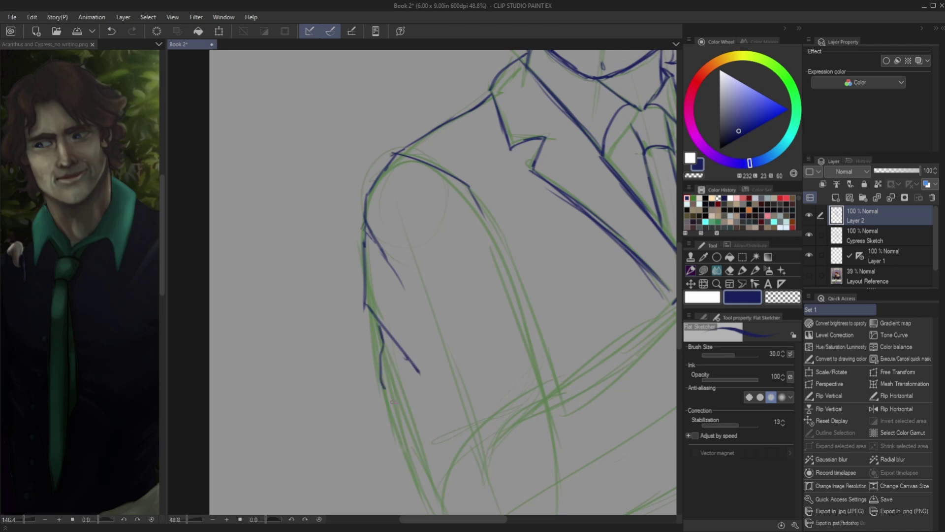
pyautogui.scroll(-4, 416, 369)
pyautogui.press('^')
pyautogui.scroll(3, 374, 414)
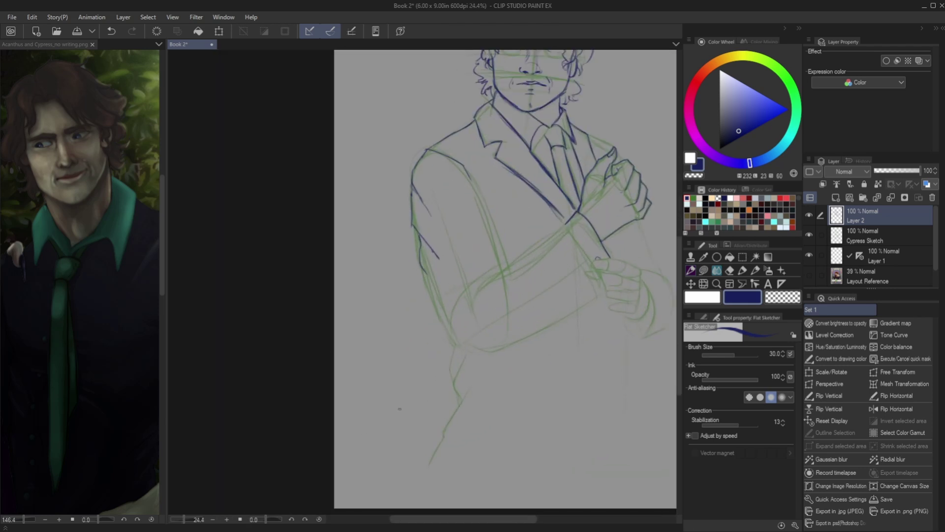
# - Ink the folded sleeve outline in dark blue, redoing it once, and add diagonal fold hatching
pyautogui.moveTo(450, 175); pyautogui.dragTo(492, 235)
pyautogui.moveTo(476, 185); pyautogui.dragTo(498, 255)
pyautogui.moveTo(454, 225); pyautogui.dragTo(493, 247)
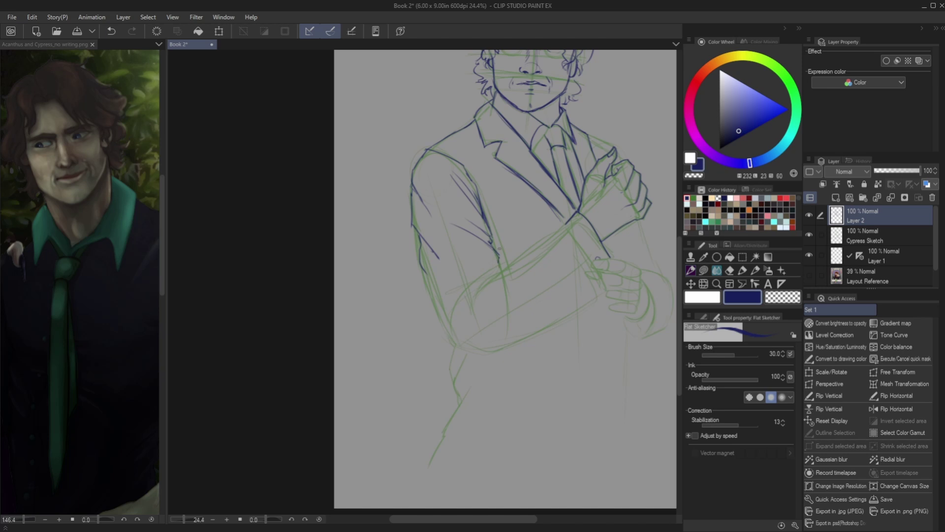
pyautogui.hotkey('ctrl', 'z')
pyautogui.hotkey('ctrl', 'z')
pyautogui.moveTo(421, 216); pyautogui.dragTo(448, 251)
pyautogui.moveTo(422, 217); pyautogui.dragTo(424, 230)
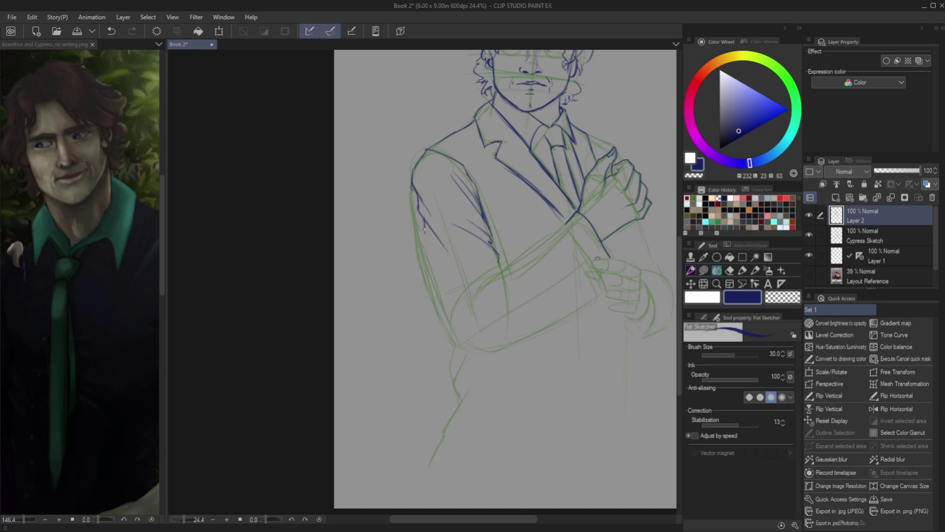
pyautogui.moveTo(435, 278); pyautogui.dragTo(459, 341)
pyautogui.moveTo(502, 269)
pyautogui.mouseDown()
pyautogui.moveTo(470, 305)
pyautogui.moveTo(485, 320)
pyautogui.mouseUp()
# - Rotate the canvas and ink the upper sleeve fold, the wrinkled inner edge and the edge past the hand
pyautogui.scroll(-3, 466, 267)
pyautogui.moveTo(374, 329); pyautogui.dragTo(393, 296)
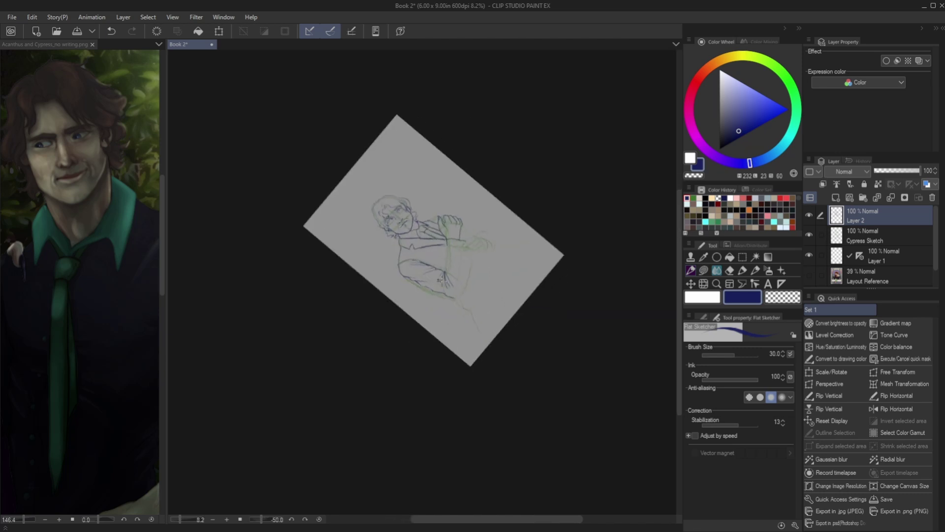
pyautogui.scroll(5, 439, 233)
pyautogui.scroll(2, 439, 234)
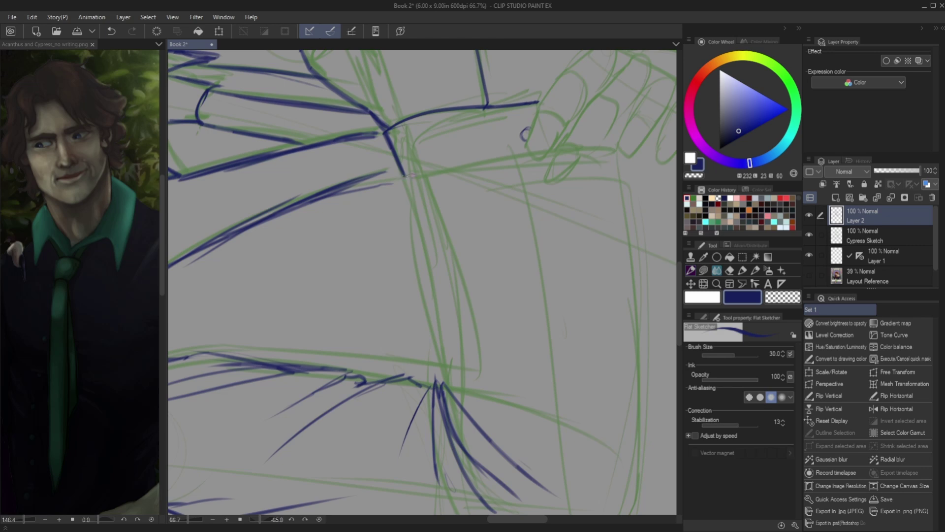
pyautogui.moveTo(405, 175); pyautogui.dragTo(532, 150)
pyautogui.moveTo(404, 184); pyautogui.dragTo(472, 290)
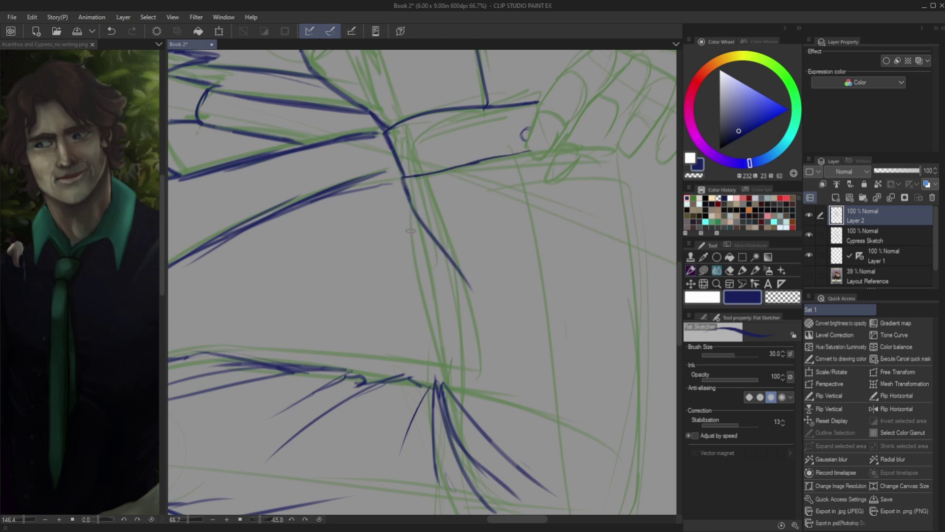
pyautogui.moveTo(430, 234); pyautogui.dragTo(482, 377)
pyautogui.moveTo(449, 342); pyautogui.dragTo(456, 374)
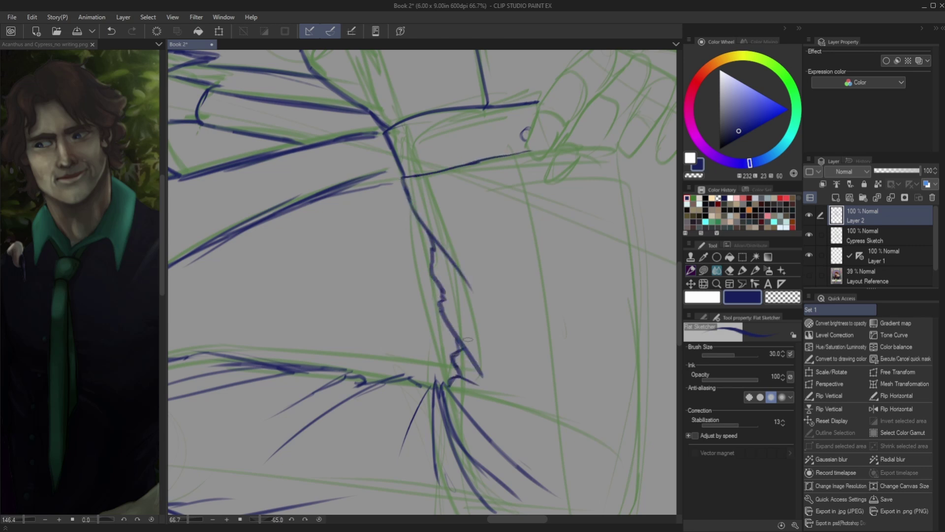
pyautogui.scroll(-2, 458, 375)
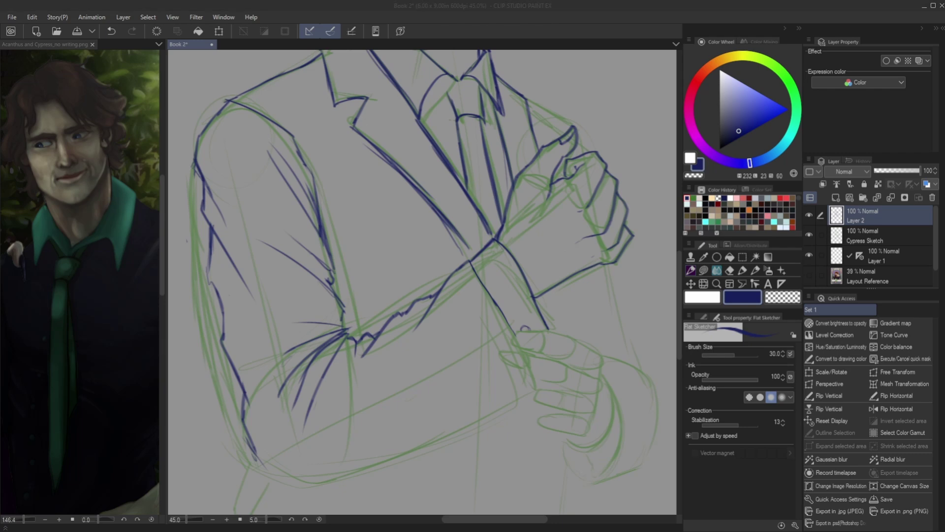
pyautogui.scroll(-2, 475, 126)
pyautogui.scroll(2, 506, 247)
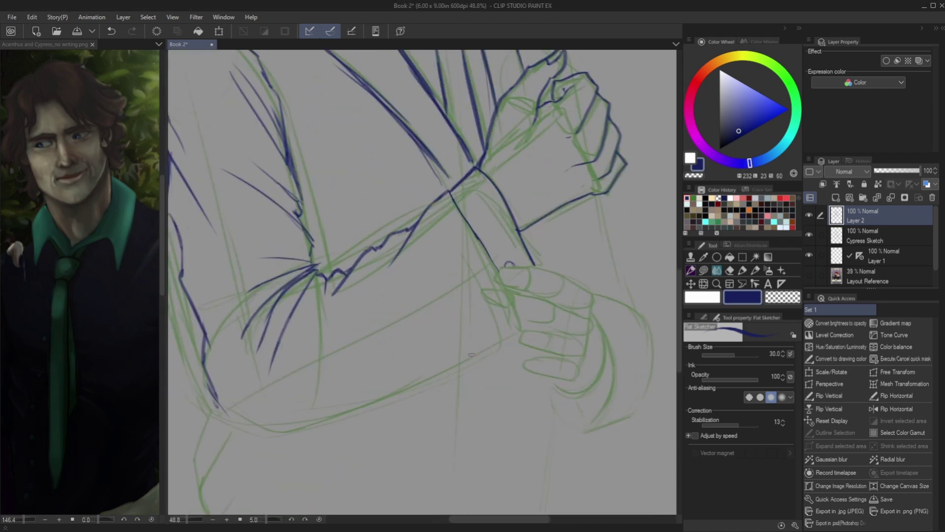
pyautogui.scroll(2, 506, 246)
pyautogui.moveTo(469, 206); pyautogui.dragTo(528, 335)
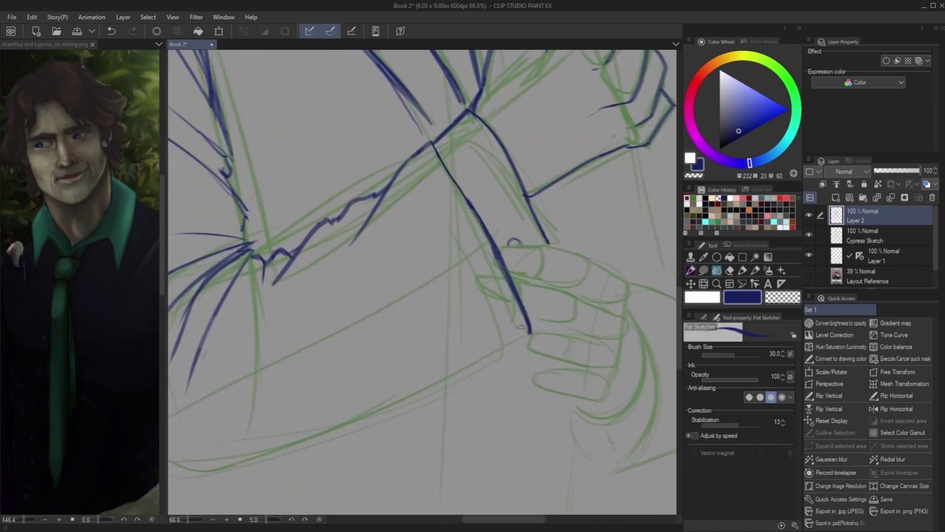
# - Draw the three cuff buttons and the sleeve edge beside them
pyautogui.moveTo(514, 156); pyautogui.dragTo(512, 157)
pyautogui.moveTo(499, 199); pyautogui.dragTo(497, 236)
pyautogui.moveTo(541, 145)
pyautogui.mouseDown()
pyautogui.moveTo(514, 340)
pyautogui.moveTo(494, 398)
pyautogui.mouseUp()
pyautogui.scroll(-3, 422, 384)
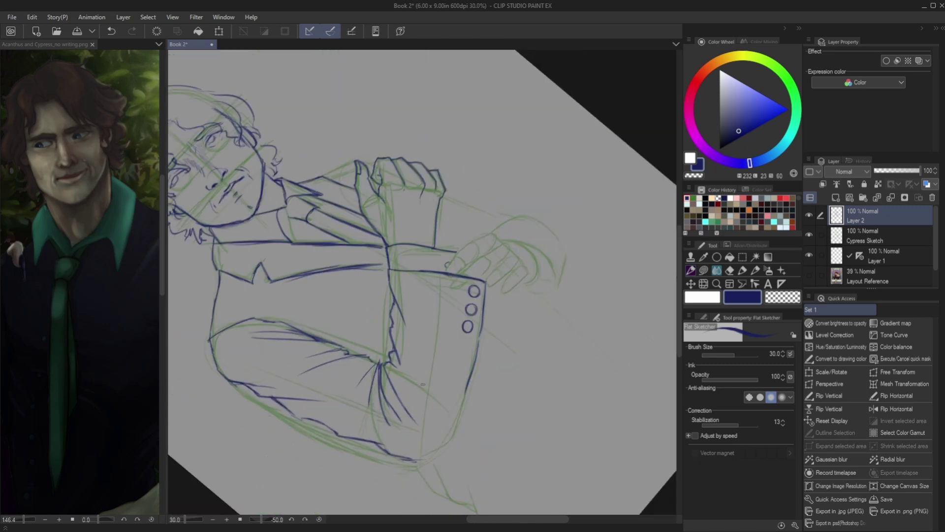
pyautogui.moveTo(423, 384); pyautogui.dragTo(345, 344)
pyautogui.scroll(2, 344, 345)
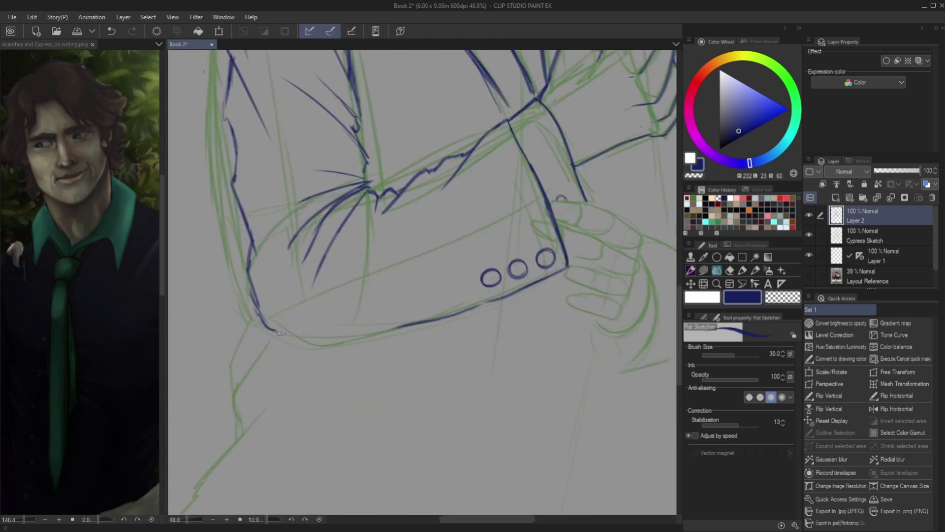
# - Ink the sleeve's lower edge, the line along the top of the hand, and strokes past the cuff
pyautogui.moveTo(279, 333); pyautogui.dragTo(356, 311)
pyautogui.moveTo(283, 335); pyautogui.dragTo(405, 319)
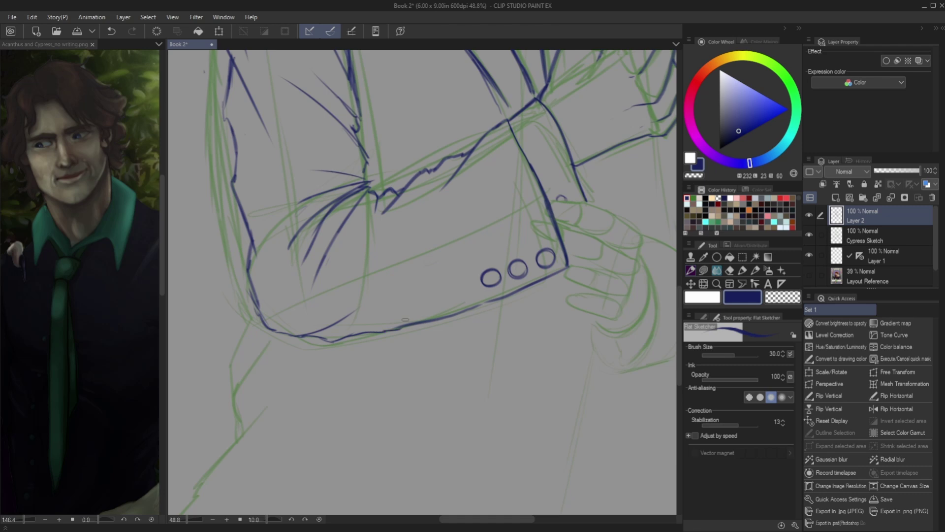
pyautogui.scroll(1, 405, 320)
pyautogui.scroll(-4, 320, 308)
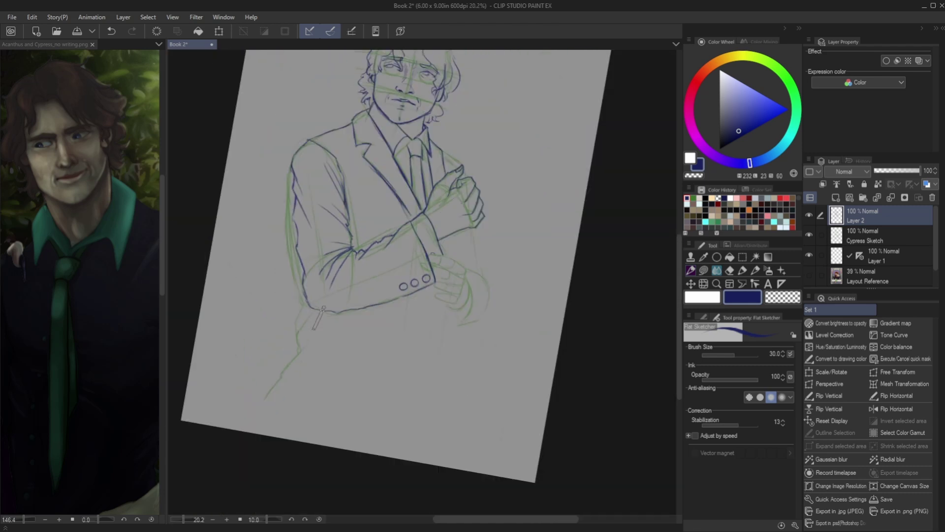
pyautogui.scroll(3, 443, 197)
pyautogui.scroll(3, 443, 197)
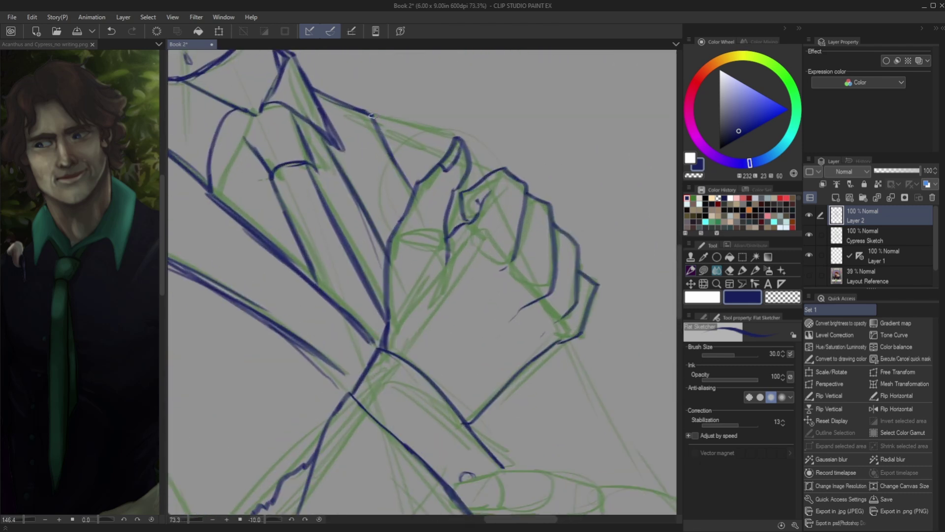
pyautogui.moveTo(373, 116); pyautogui.dragTo(461, 138)
pyautogui.scroll(-4, 483, 177)
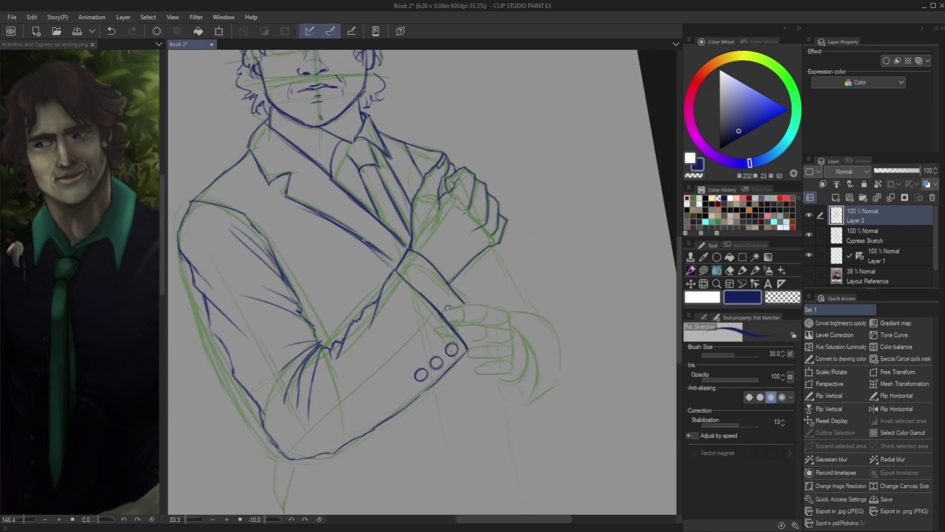
pyautogui.scroll(1, 508, 292)
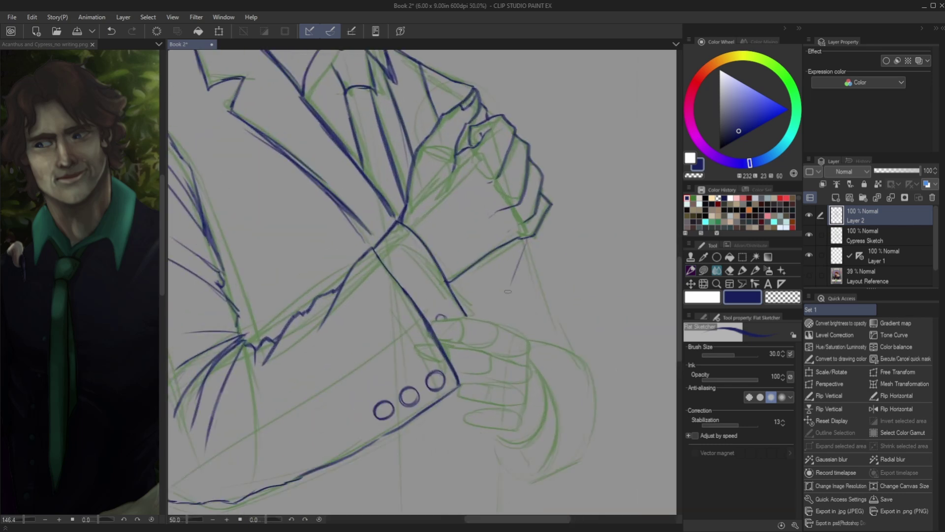
pyautogui.moveTo(527, 246)
pyautogui.mouseDown()
pyautogui.moveTo(521, 314)
pyautogui.moveTo(571, 352)
pyautogui.moveTo(562, 358)
pyautogui.moveTo(584, 378)
pyautogui.moveTo(593, 449)
pyautogui.mouseUp()
# - Ink the curved sleeve edge wrapping around the hand and small buttons on the lower cuff
pyautogui.scroll(-5, 570, 320)
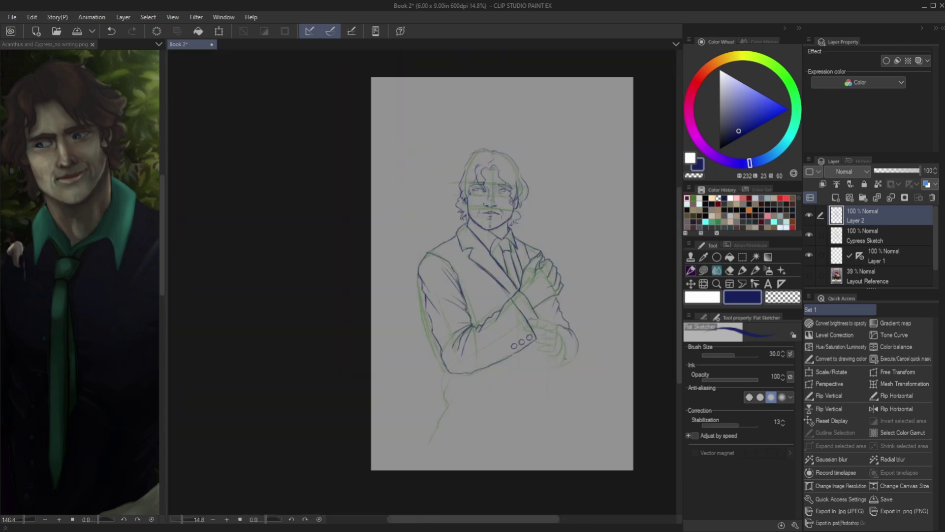
pyautogui.scroll(3, 560, 356)
pyautogui.scroll(3, 522, 215)
pyautogui.moveTo(526, 207); pyautogui.dragTo(506, 412)
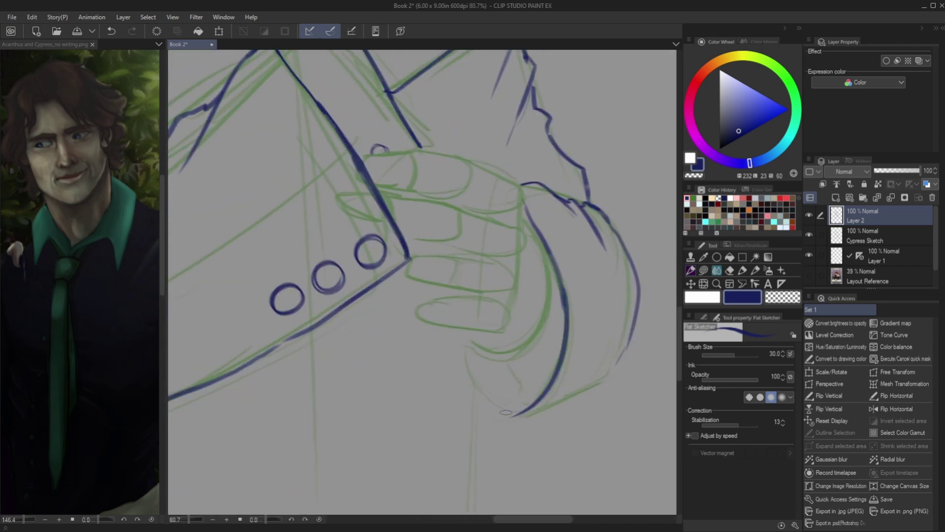
pyautogui.moveTo(554, 394); pyautogui.dragTo(565, 394)
pyautogui.moveTo(576, 387); pyautogui.dragTo(615, 367)
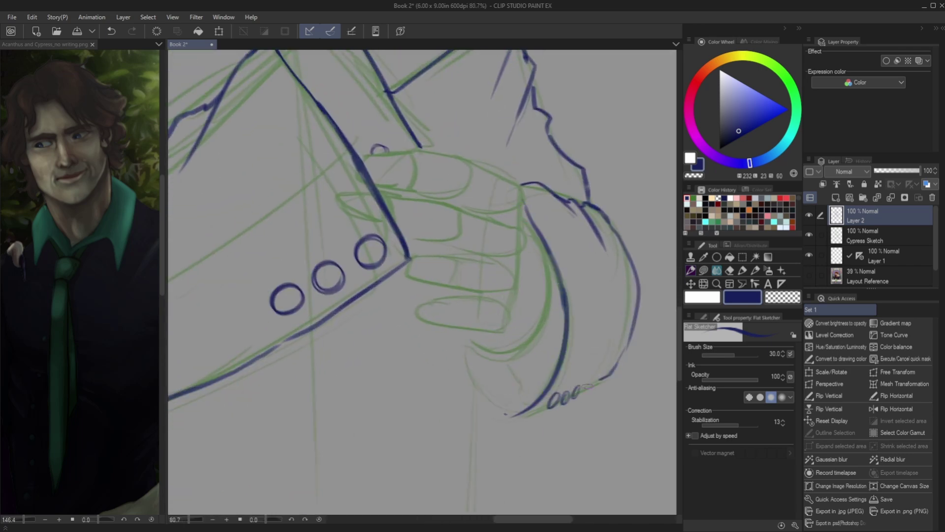
pyautogui.moveTo(548, 407)
pyautogui.mouseDown()
pyautogui.moveTo(515, 416)
pyautogui.moveTo(460, 346)
pyautogui.mouseUp()
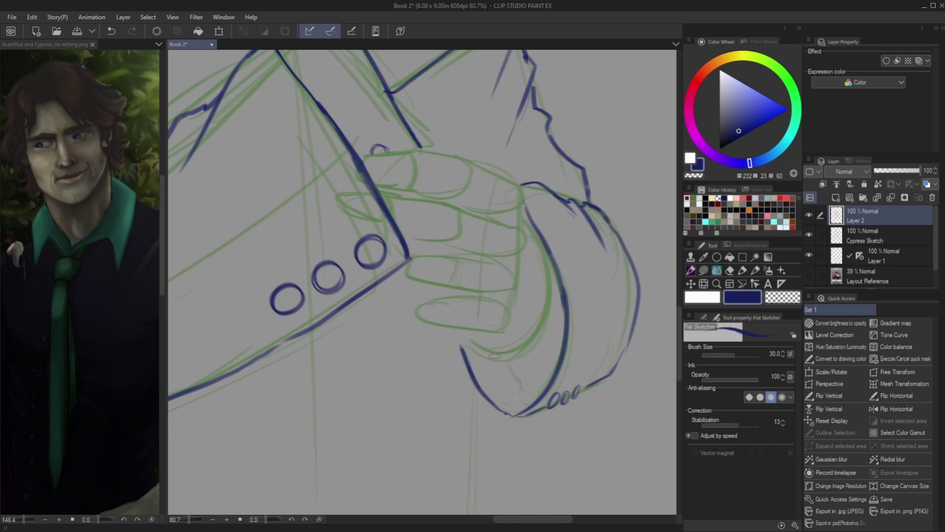
pyautogui.moveTo(525, 215); pyautogui.dragTo(465, 345)
pyautogui.moveTo(521, 209)
pyautogui.mouseDown()
pyautogui.moveTo(544, 320)
pyautogui.moveTo(514, 389)
pyautogui.moveTo(467, 329)
pyautogui.mouseUp()
# - Outline the lower finger, then ink the hand's top edge and upper finger, undoing a stray fingertip
pyautogui.moveTo(419, 305)
pyautogui.mouseDown()
pyautogui.moveTo(419, 319)
pyautogui.moveTo(418, 303)
pyautogui.moveTo(460, 329)
pyautogui.moveTo(510, 315)
pyautogui.mouseUp()
pyautogui.moveTo(451, 299)
pyautogui.mouseDown()
pyautogui.moveTo(494, 297)
pyautogui.moveTo(522, 274)
pyautogui.mouseUp()
pyautogui.moveTo(413, 258)
pyautogui.mouseDown()
pyautogui.moveTo(431, 276)
pyautogui.moveTo(431, 265)
pyautogui.moveTo(418, 278)
pyautogui.moveTo(518, 290)
pyautogui.moveTo(450, 258)
pyautogui.moveTo(478, 258)
pyautogui.moveTo(397, 235)
pyautogui.mouseUp()
pyautogui.hotkey('ctrl', 'z')
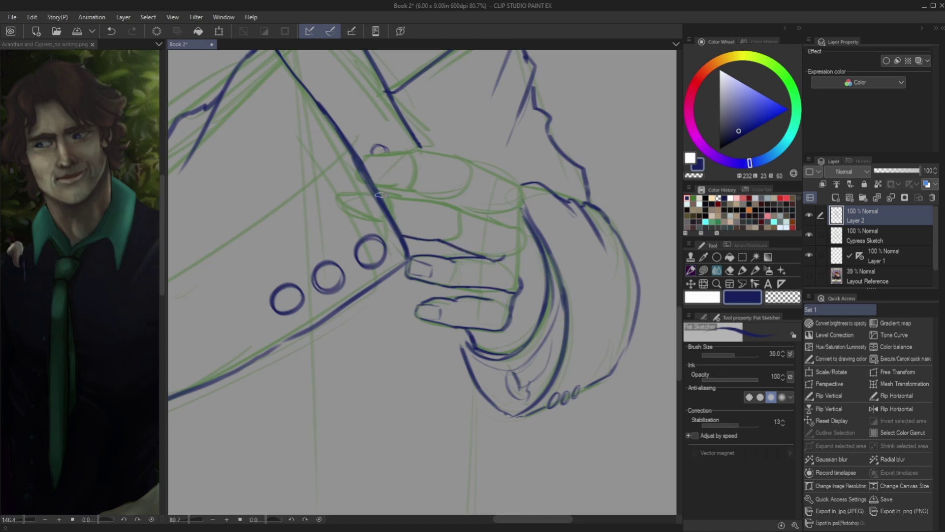
pyautogui.moveTo(377, 194)
pyautogui.mouseDown()
pyautogui.moveTo(500, 222)
pyautogui.moveTo(528, 258)
pyautogui.moveTo(520, 275)
pyautogui.mouseUp()
pyautogui.moveTo(526, 225)
pyautogui.mouseDown()
pyautogui.moveTo(512, 179)
pyautogui.moveTo(440, 155)
pyautogui.moveTo(356, 157)
pyautogui.mouseUp()
pyautogui.moveTo(377, 163)
pyautogui.mouseDown()
pyautogui.moveTo(389, 170)
pyautogui.moveTo(363, 179)
pyautogui.moveTo(365, 157)
pyautogui.moveTo(409, 190)
pyautogui.moveTo(493, 221)
pyautogui.mouseUp()
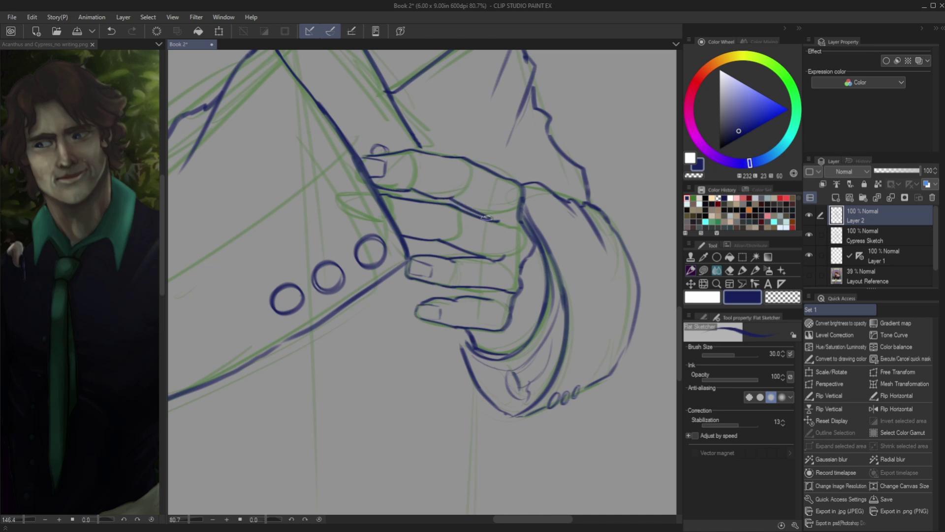
# - Add knuckle and finger crease lines and hatch the thumb's inner edge
pyautogui.moveTo(465, 164); pyautogui.dragTo(467, 179)
pyautogui.moveTo(415, 154); pyautogui.dragTo(416, 172)
pyautogui.moveTo(454, 209); pyautogui.dragTo(452, 229)
pyautogui.moveTo(392, 198); pyautogui.dragTo(392, 219)
pyautogui.moveTo(452, 262); pyautogui.dragTo(454, 280)
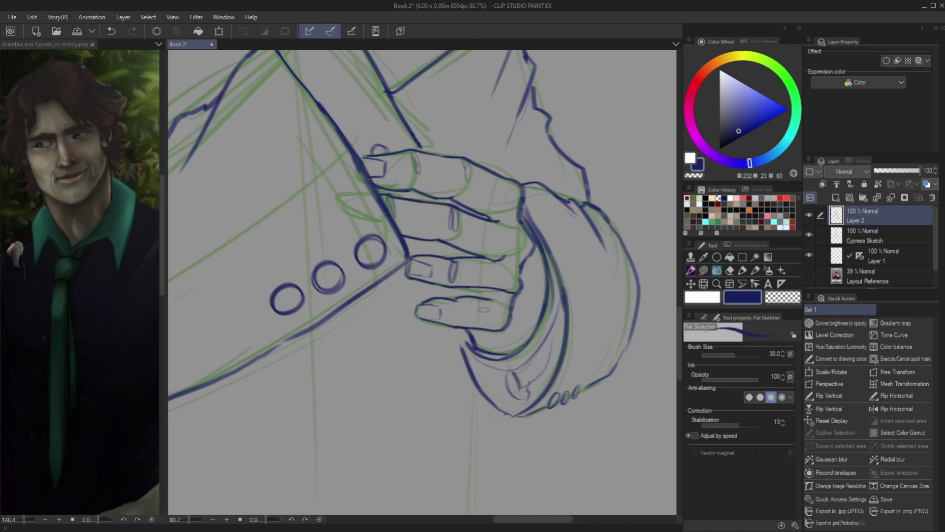
pyautogui.moveTo(454, 305); pyautogui.dragTo(456, 318)
pyautogui.moveTo(483, 289)
pyautogui.mouseDown()
pyautogui.moveTo(484, 298)
pyautogui.moveTo(456, 300)
pyautogui.mouseUp()
pyautogui.hotkey('ctrl', 'z')
pyautogui.moveTo(490, 336)
pyautogui.mouseDown()
pyautogui.moveTo(519, 313)
pyautogui.moveTo(536, 251)
pyautogui.moveTo(520, 298)
pyautogui.moveTo(488, 332)
pyautogui.mouseUp()
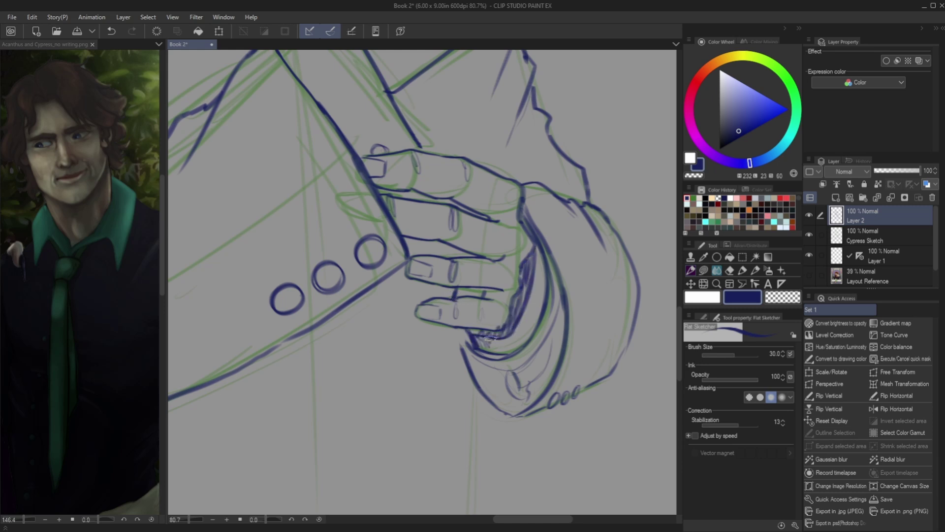
# - Extend the sleeve's left and right edge lines further down the jacket
pyautogui.scroll(-3, 386, 194)
pyautogui.scroll(-4, 416, 281)
pyautogui.scroll(2, 416, 281)
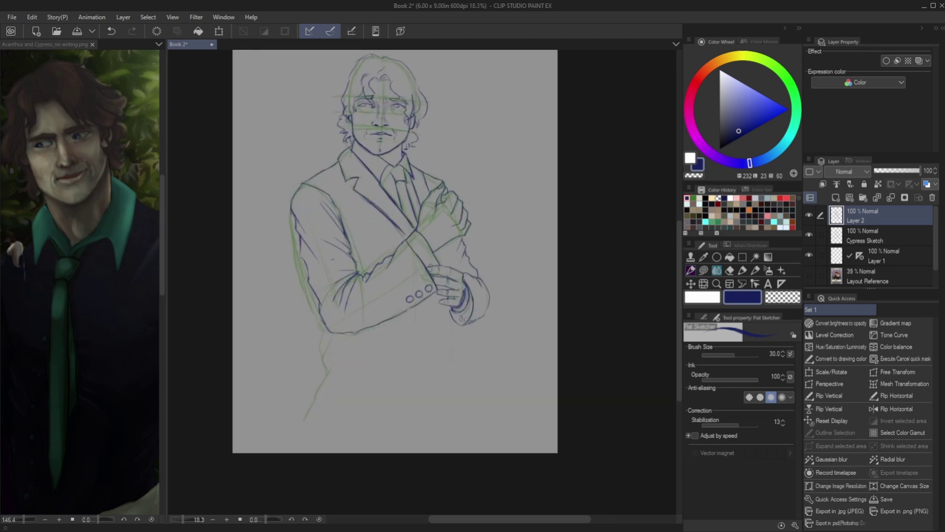
pyautogui.scroll(1, 416, 280)
pyautogui.scroll(2, 416, 281)
pyautogui.moveTo(368, 178)
pyautogui.mouseDown()
pyautogui.moveTo(401, 296)
pyautogui.moveTo(407, 367)
pyautogui.mouseUp()
pyautogui.moveTo(422, 332)
pyautogui.mouseDown()
pyautogui.moveTo(423, 406)
pyautogui.moveTo(379, 497)
pyautogui.mouseUp()
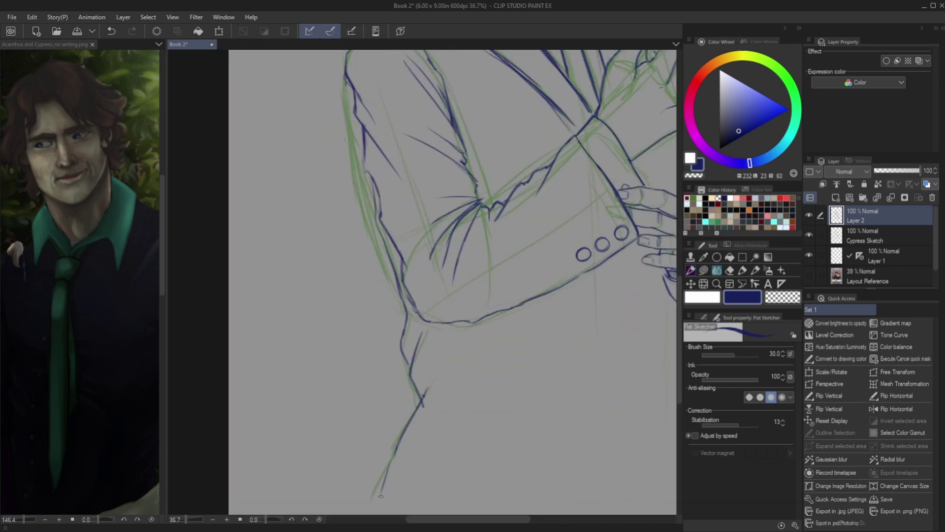
pyautogui.scroll(-3, 391, 394)
pyautogui.scroll(3, 463, 422)
pyautogui.moveTo(546, 249); pyautogui.dragTo(535, 350)
pyautogui.moveTo(544, 299); pyautogui.dragTo(541, 389)
pyautogui.scroll(-3, 535, 335)
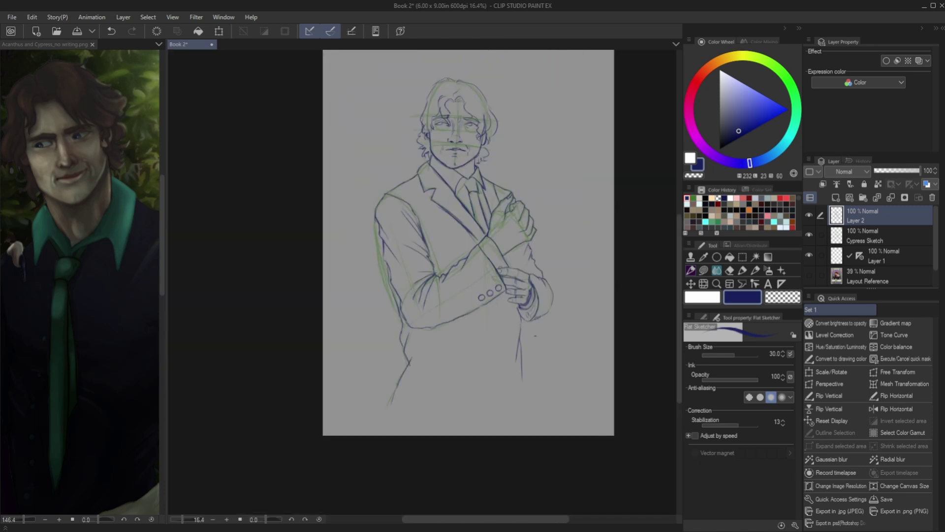
# - Delete the Cypress Sketch layer
pyautogui.click(852, 241)
pyautogui.click(931, 198)
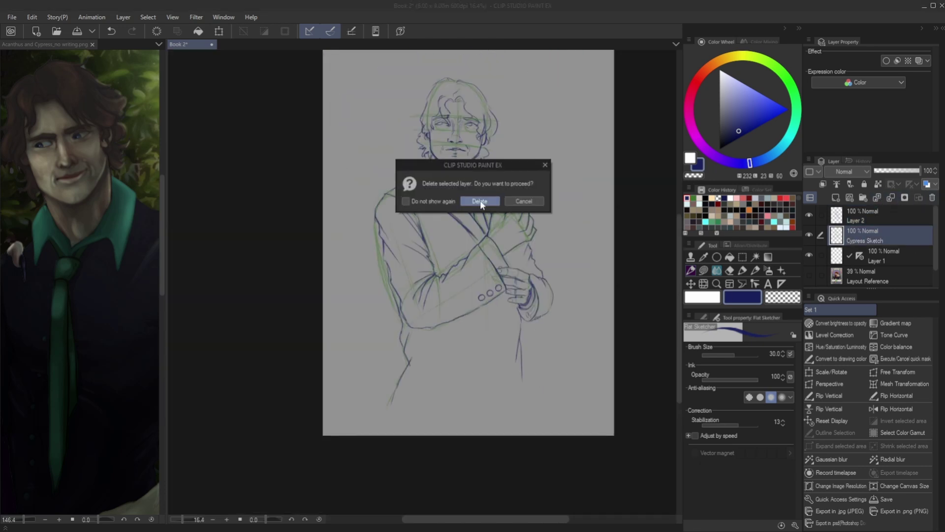
pyautogui.click(480, 202)
pyautogui.scroll(-2, 617, 343)
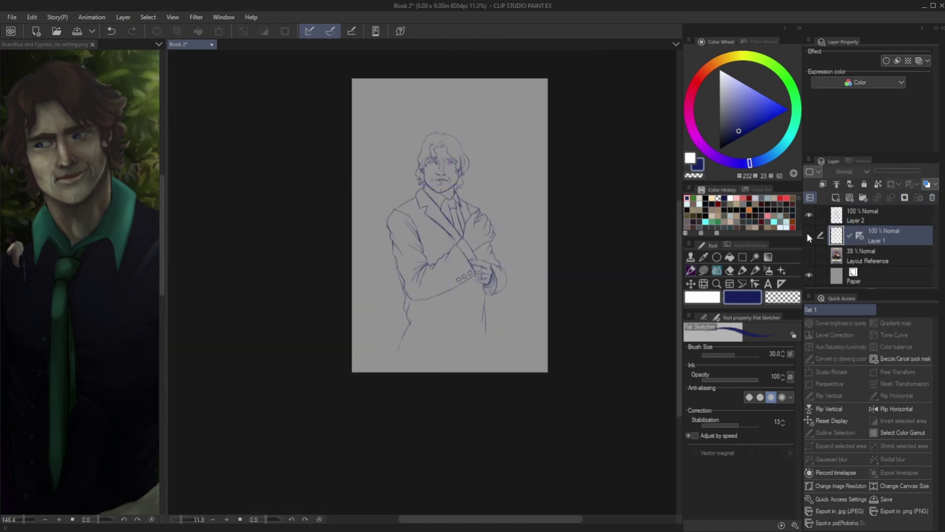
# - Toggle Layer 2's visibility, make it the working layer and adjust its opacity
pyautogui.click(809, 214)
pyautogui.click(809, 214)
pyautogui.click(881, 215)
pyautogui.moveTo(919, 170); pyautogui.dragTo(897, 170)
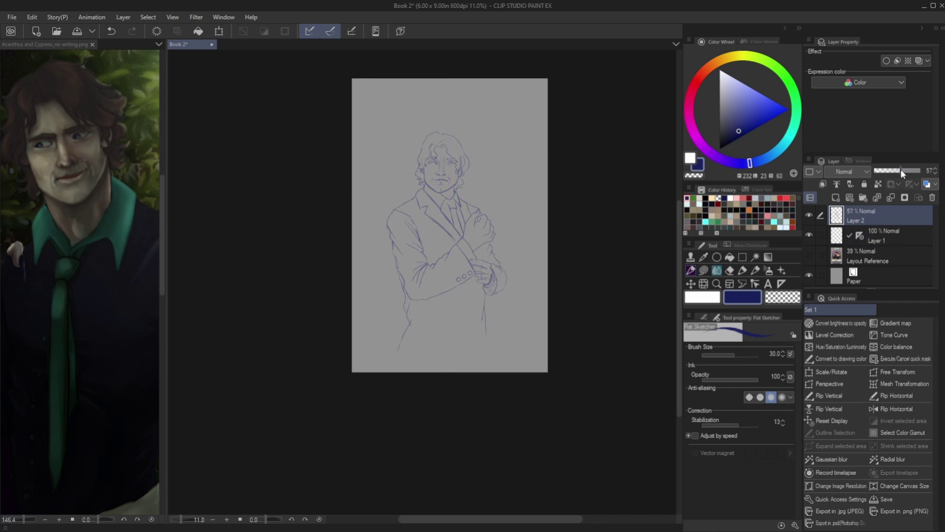
pyautogui.scroll(4, 445, 160)
pyautogui.scroll(3, 444, 159)
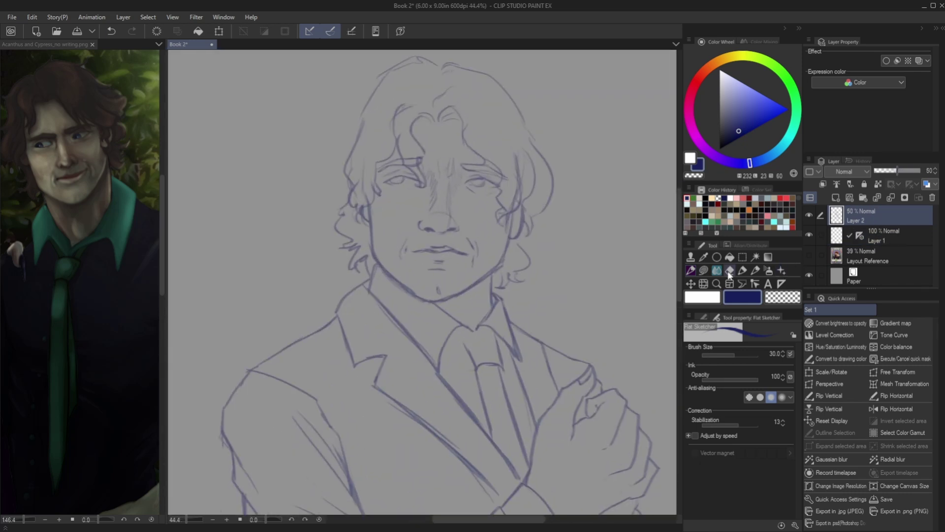
# - Lasso the right eye, nudge it slightly up-left, and deselect
pyautogui.click(743, 256)
pyautogui.click(738, 379)
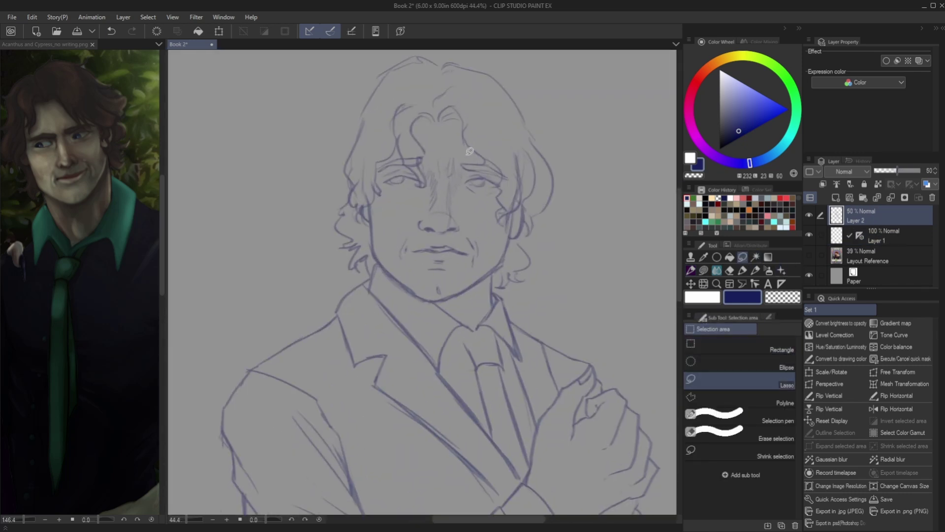
pyautogui.moveTo(473, 157)
pyautogui.mouseDown()
pyautogui.moveTo(475, 148)
pyautogui.moveTo(477, 174)
pyautogui.mouseUp()
pyautogui.press('k')
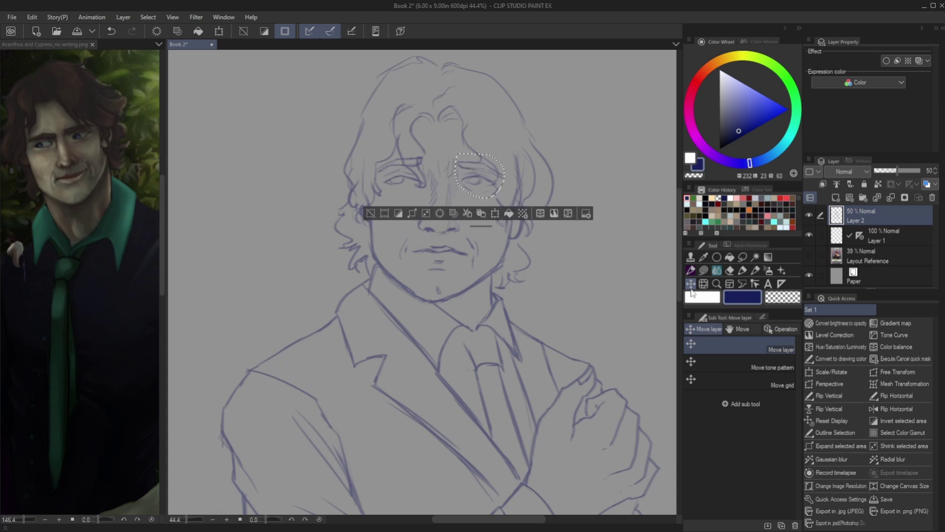
pyautogui.click(370, 214)
pyautogui.press('m')
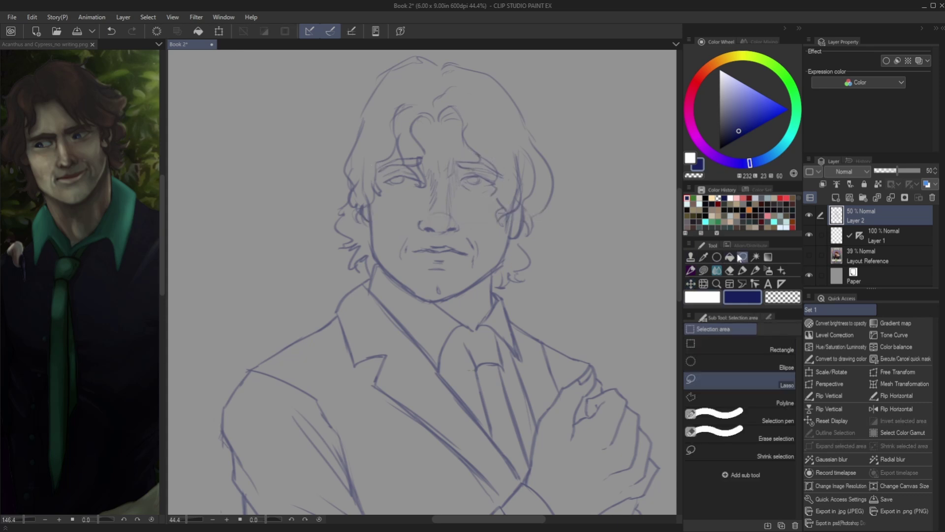
# - Lasso and nudge the left eye into place, then close the side reference image
pyautogui.moveTo(380, 160)
pyautogui.mouseDown()
pyautogui.moveTo(427, 188)
pyautogui.moveTo(381, 163)
pyautogui.mouseUp()
pyautogui.press('k')
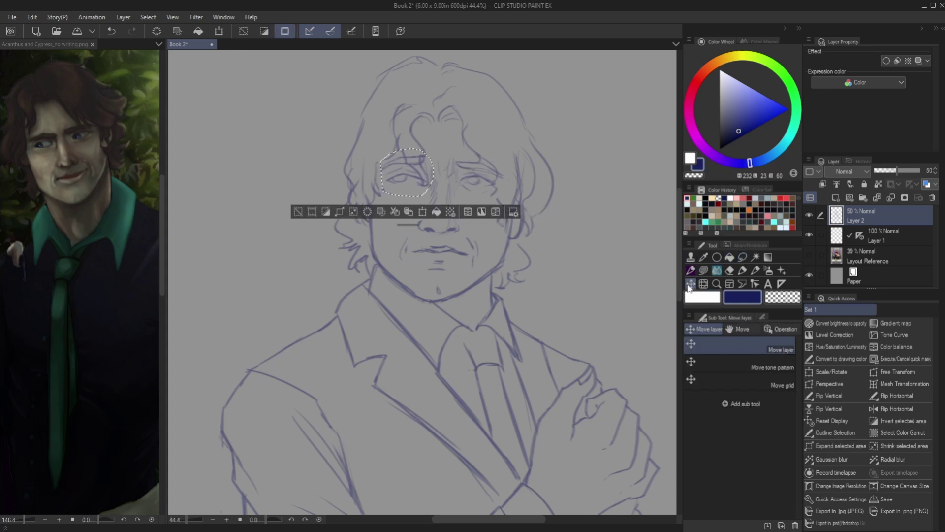
pyautogui.click(298, 214)
pyautogui.hotkey('ctrl', '0')
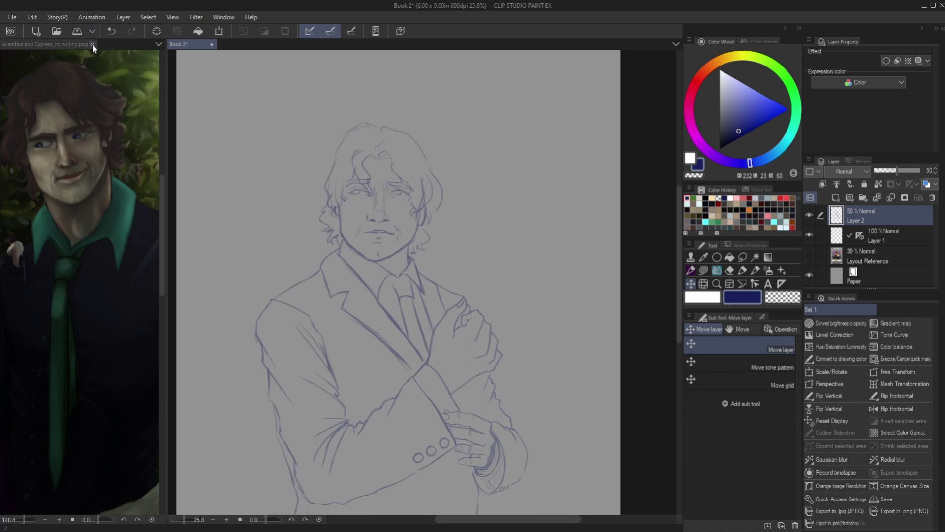
pyautogui.scroll(-1, 336, 198)
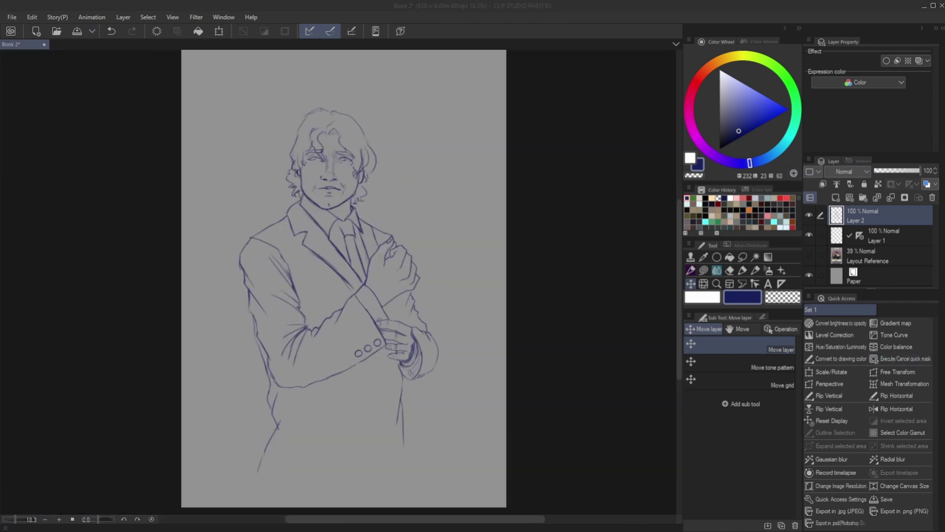
# - Pick the pen, briefly check the layout reference, fade Layer 2 to 33%, and make Layer 1 active
pyautogui.scroll(1, 346, 277)
pyautogui.click(690, 270)
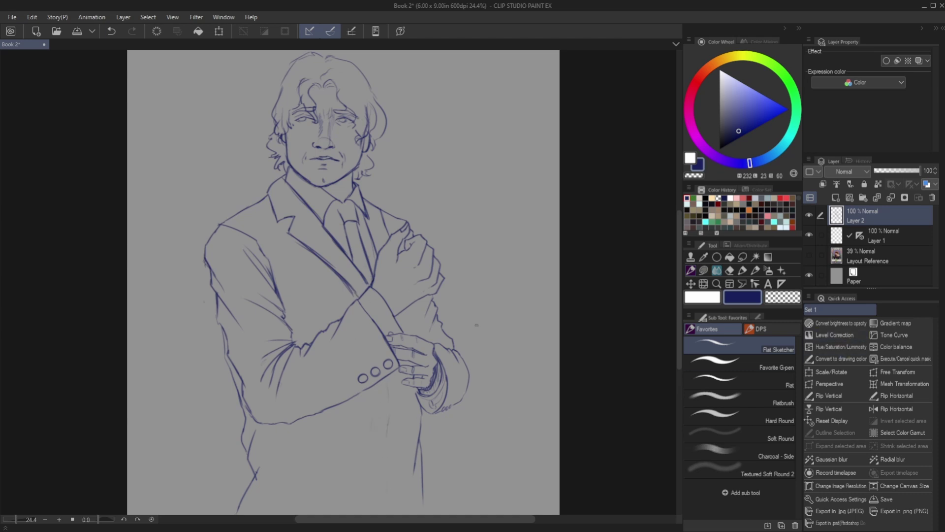
pyautogui.scroll(-2, 524, 420)
pyautogui.click(809, 255)
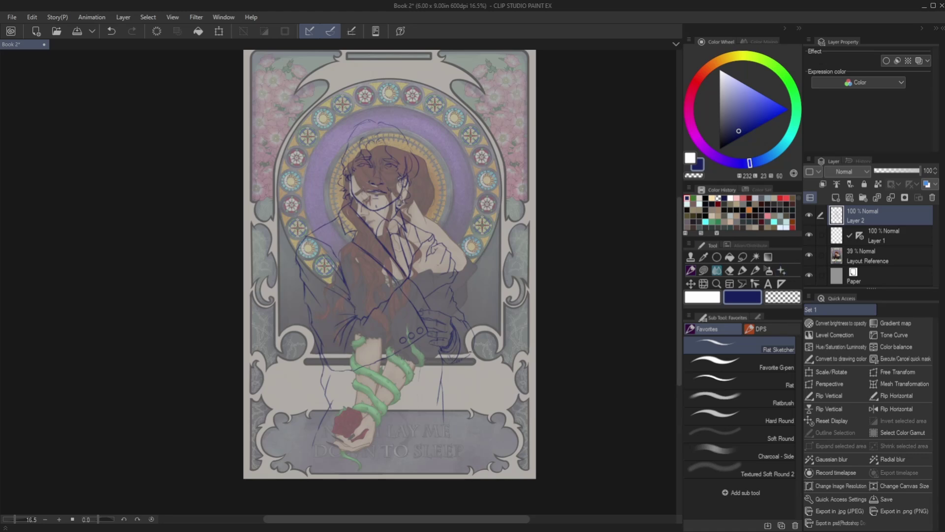
pyautogui.click(809, 255)
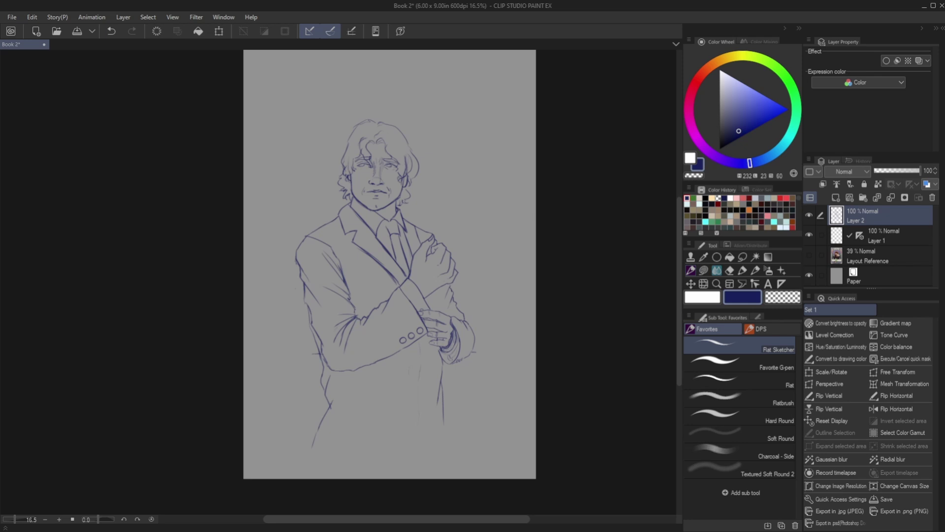
pyautogui.moveTo(893, 172); pyautogui.dragTo(885, 172)
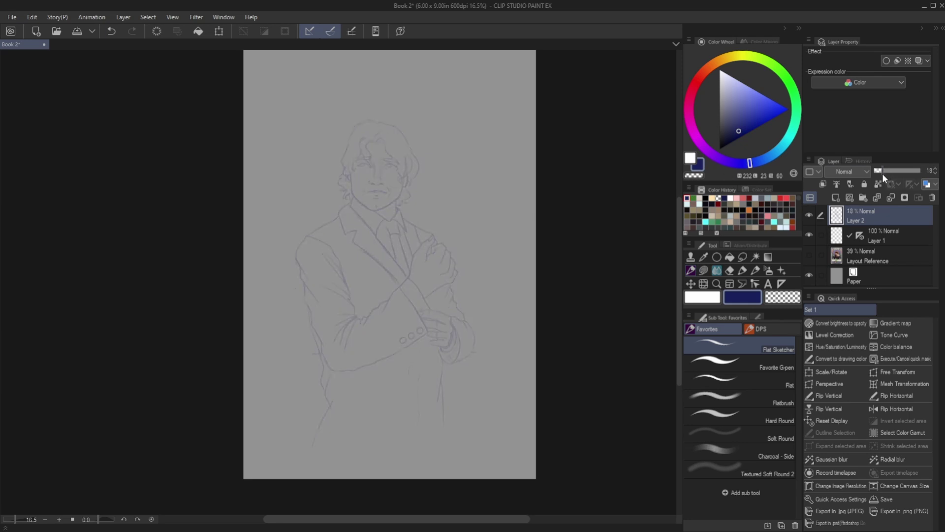
pyautogui.click(878, 232)
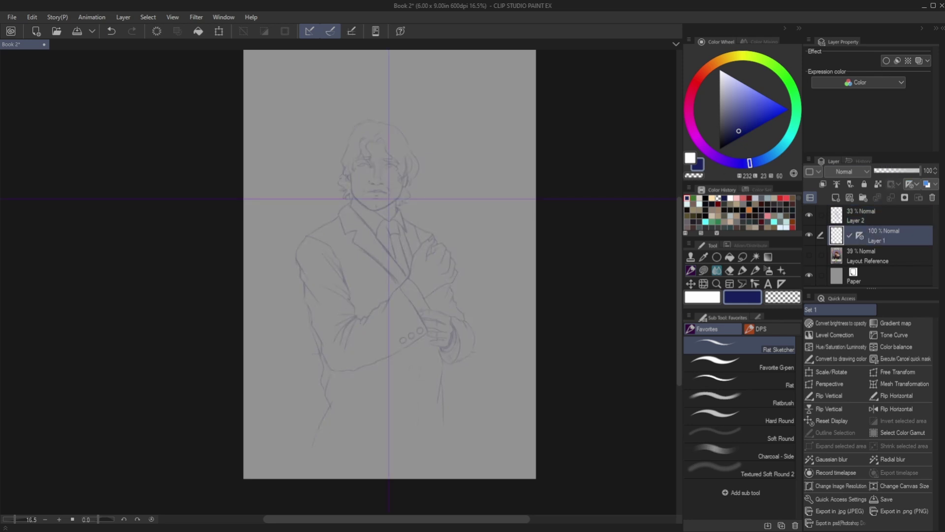
# - Draw a double-lined nested diamond around the face with mirrored linking edges
pyautogui.moveTo(389, 157); pyautogui.dragTo(424, 197)
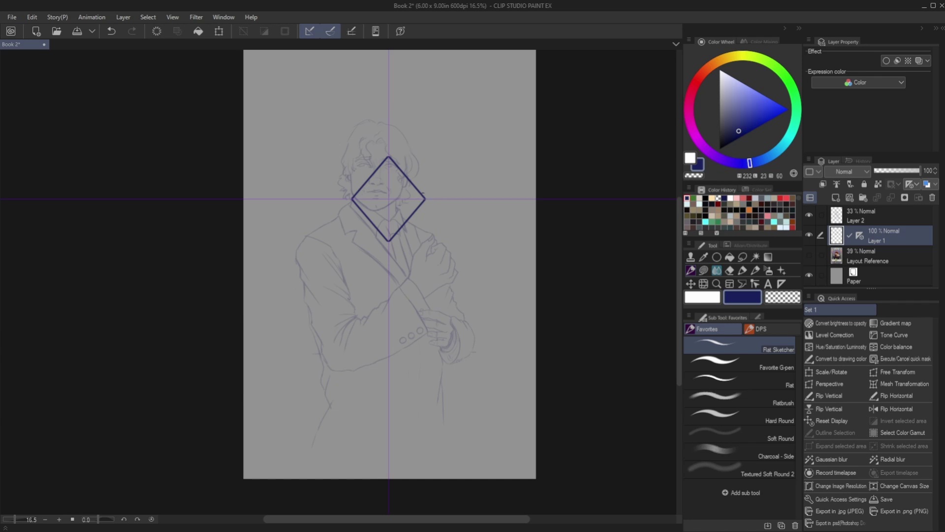
pyautogui.hotkey('ctrl', 'z')
pyautogui.moveTo(389, 155); pyautogui.dragTo(432, 195)
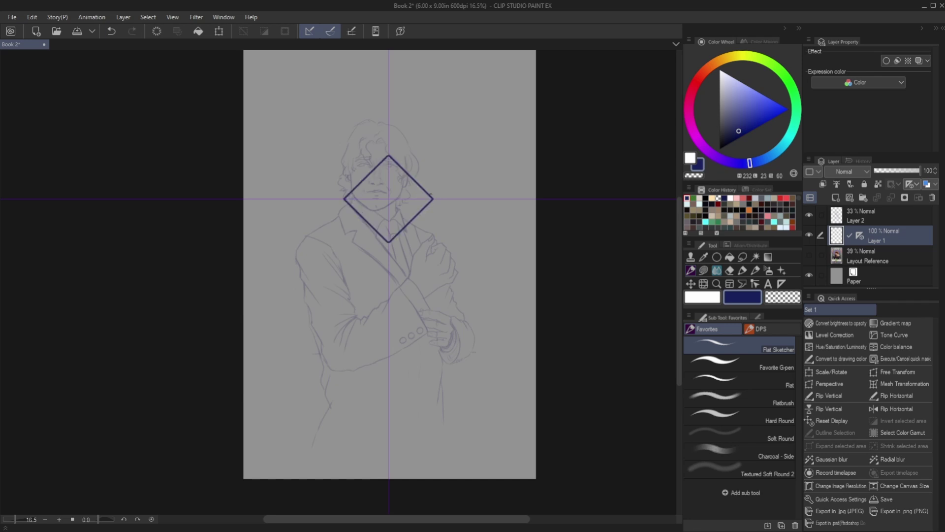
pyautogui.moveTo(389, 148); pyautogui.dragTo(439, 197)
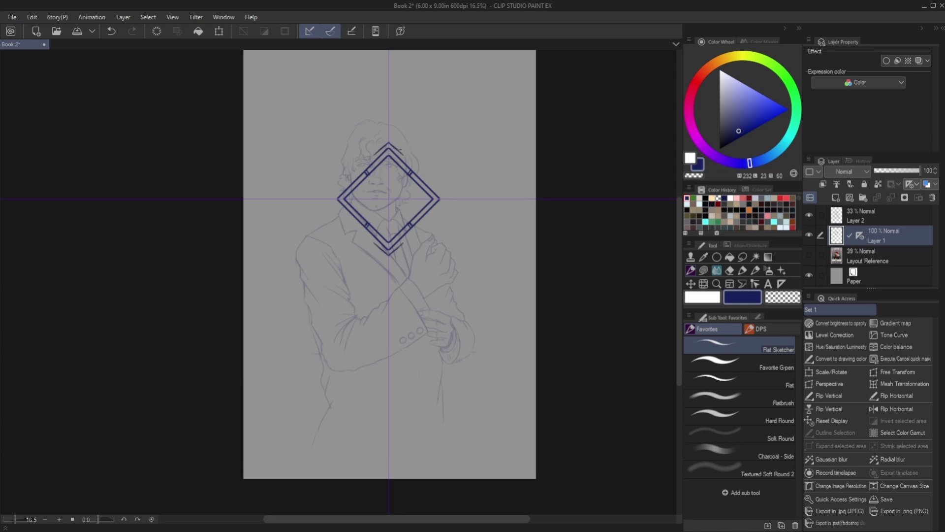
pyautogui.moveTo(420, 151)
pyautogui.mouseDown()
pyautogui.moveTo(405, 163)
pyautogui.moveTo(473, 199)
pyautogui.mouseUp()
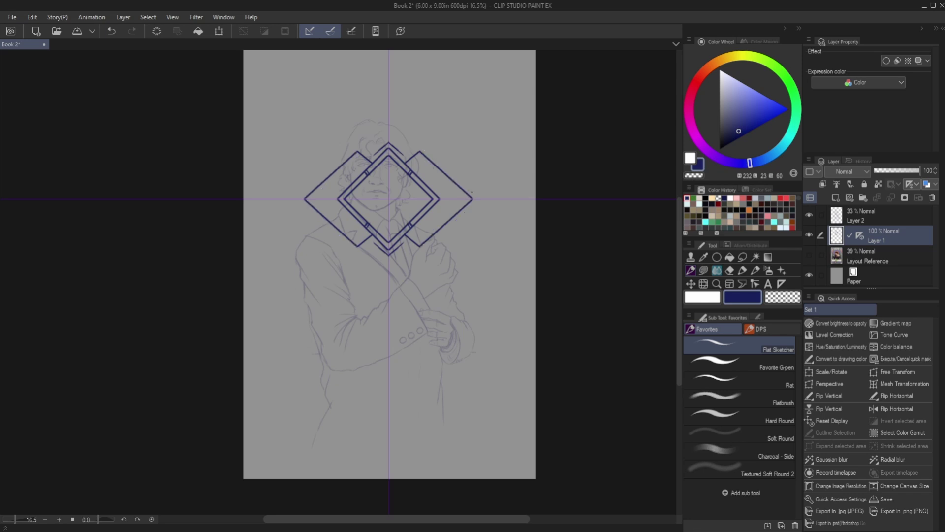
# - Add overlapping side diamonds with inner parallel lines and a large diamond around everything
pyautogui.moveTo(389, 143); pyautogui.dragTo(463, 189)
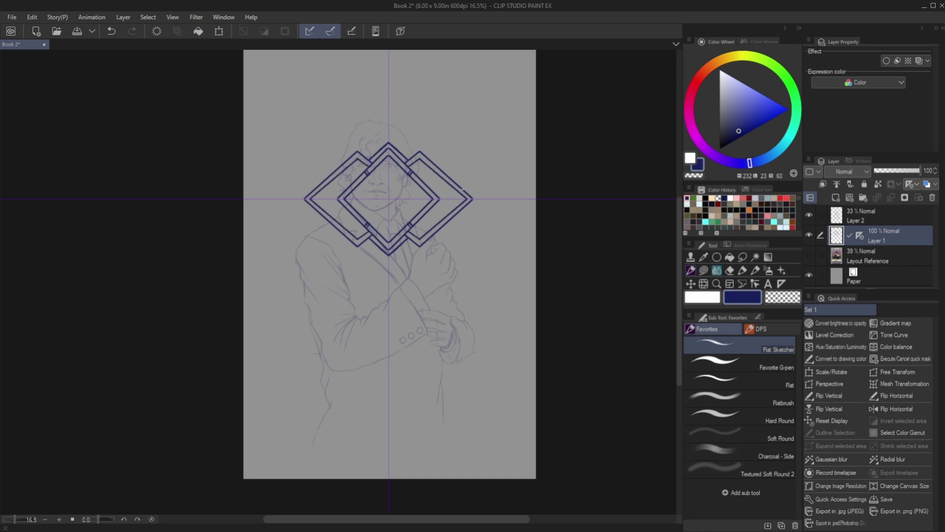
pyautogui.hotkey('ctrl', 'z')
pyautogui.moveTo(419, 159)
pyautogui.mouseDown()
pyautogui.moveTo(462, 197)
pyautogui.moveTo(419, 240)
pyautogui.mouseUp()
pyautogui.moveTo(356, 151); pyautogui.dragTo(360, 159)
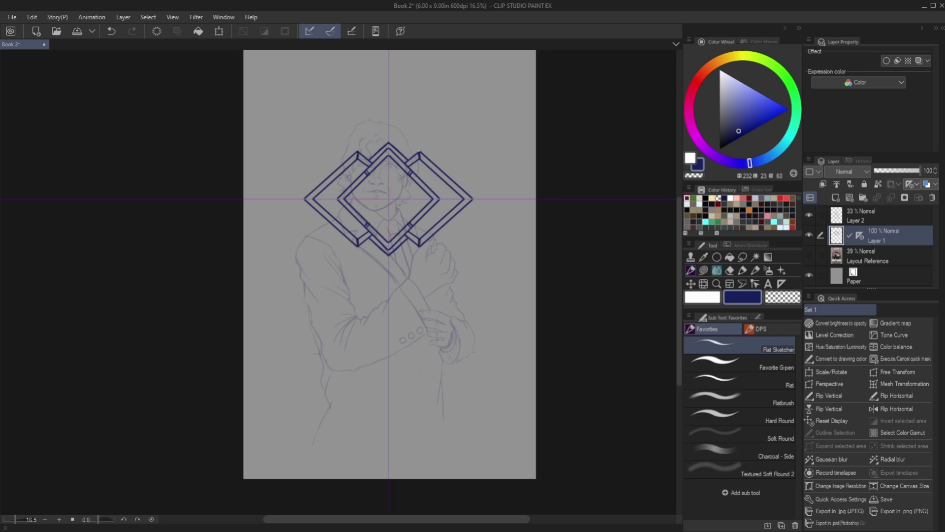
pyautogui.hotkey('ctrl', 'z')
pyautogui.hotkey('ctrl', 'z')
pyautogui.moveTo(389, 80); pyautogui.dragTo(489, 199)
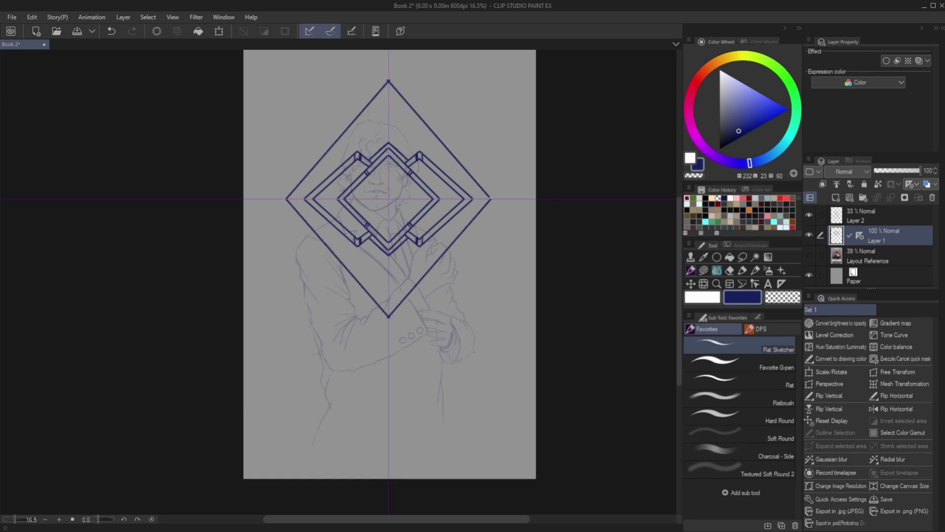
# - Redraw the large enclosing diamond and add vertical bars in the top and bottom bands
pyautogui.hotkey('ctrl', 'z')
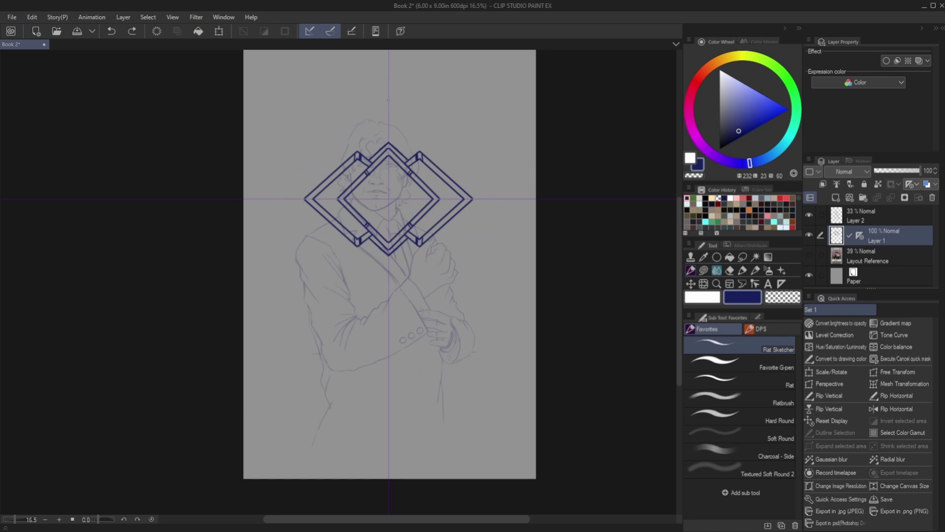
pyautogui.moveTo(389, 90); pyautogui.dragTo(491, 198)
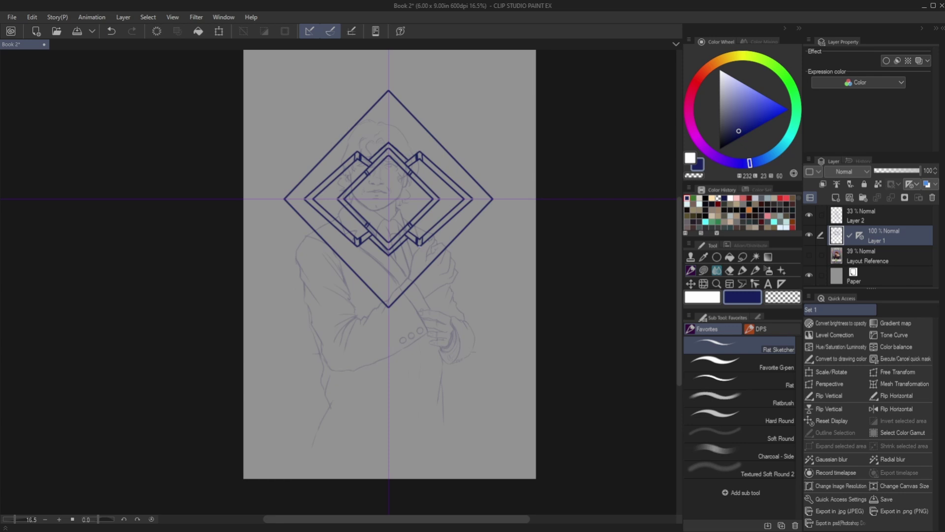
pyautogui.moveTo(420, 273)
pyautogui.mouseDown()
pyautogui.moveTo(389, 273)
pyautogui.moveTo(401, 275)
pyautogui.mouseUp()
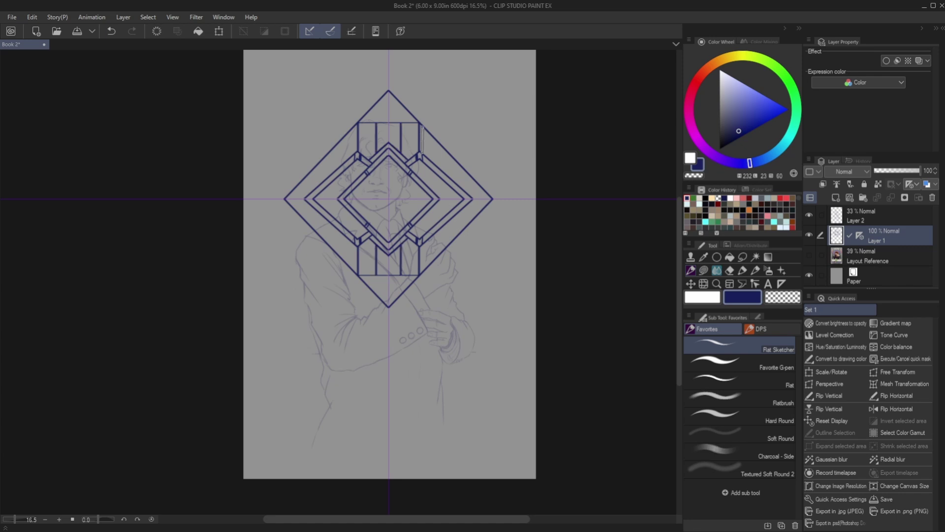
pyautogui.moveTo(421, 126); pyautogui.dragTo(430, 159)
pyautogui.moveTo(430, 237); pyautogui.dragTo(431, 264)
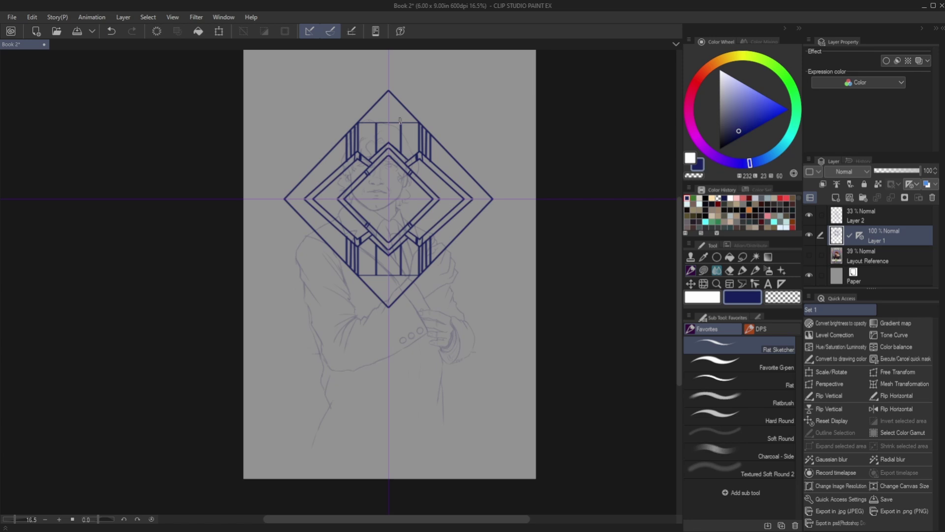
pyautogui.hotkey('ctrl', 'z')
pyautogui.hotkey('ctrl', 'z')
pyautogui.hotkey('ctrl', 'z')
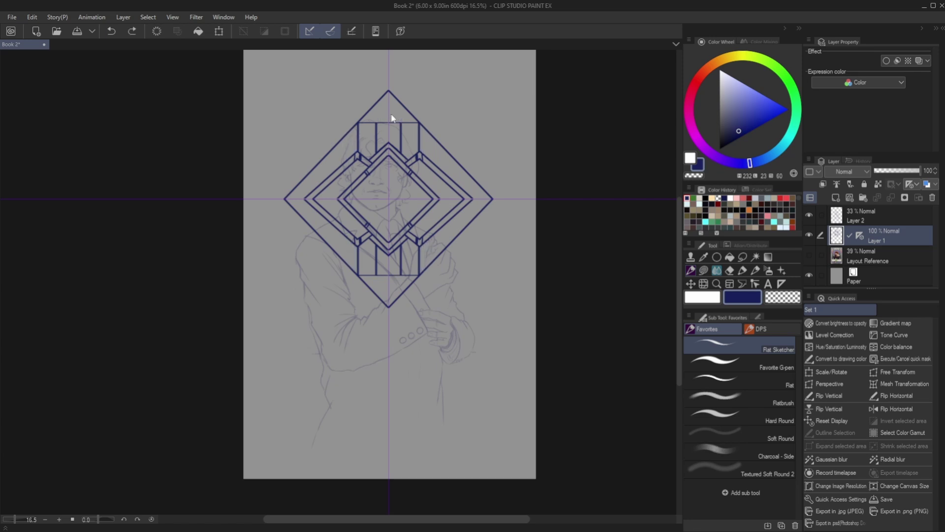
pyautogui.hotkey('ctrl', 'z')
pyautogui.hotkey('ctrl', 'z')
# - Add short stepped lines, a pointed spire atop the top rectangle, and parallel vertical lines beside it
pyautogui.moveTo(389, 117)
pyautogui.mouseDown()
pyautogui.moveTo(403, 116)
pyautogui.moveTo(402, 155)
pyautogui.mouseUp()
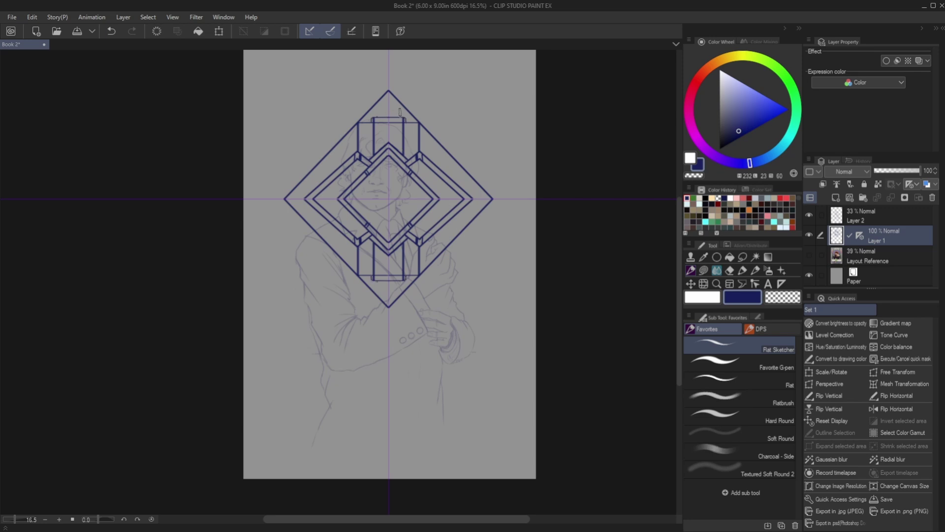
pyautogui.moveTo(399, 111); pyautogui.dragTo(400, 111)
pyautogui.moveTo(394, 108); pyautogui.dragTo(389, 92)
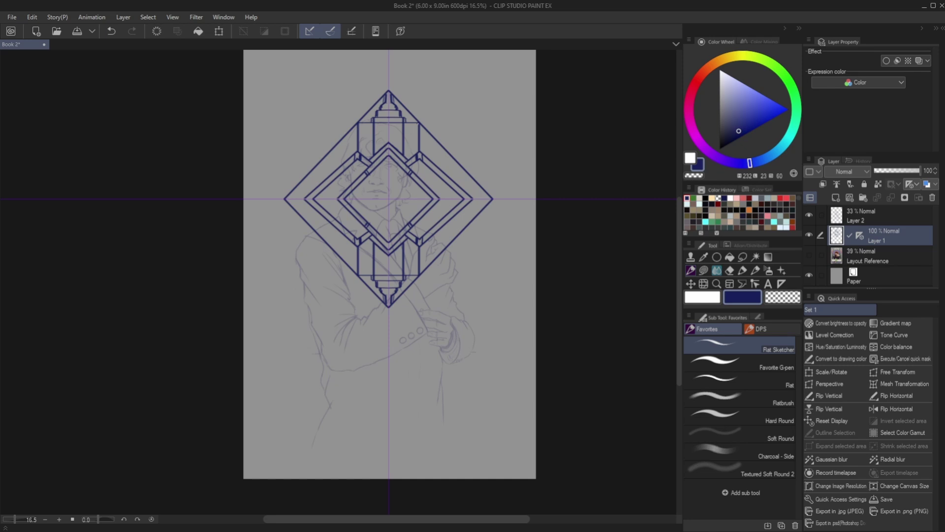
pyautogui.moveTo(422, 124); pyautogui.dragTo(428, 159)
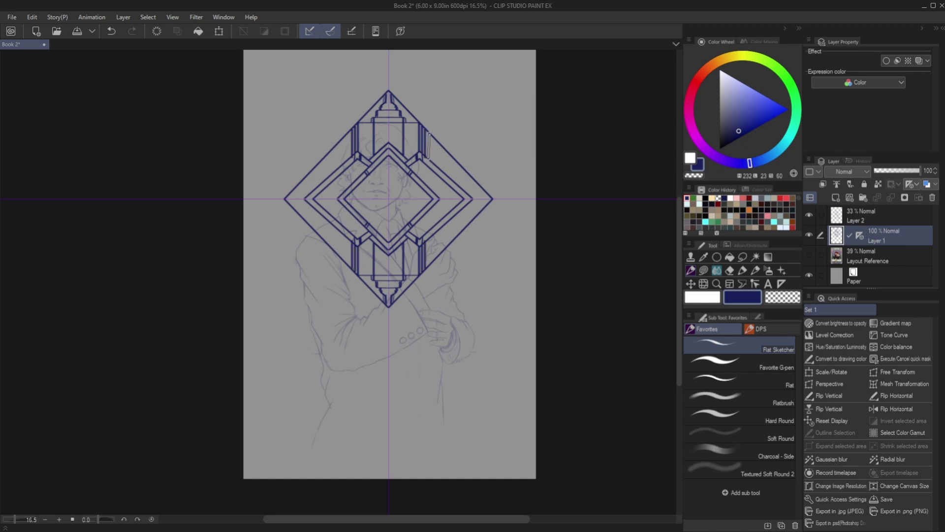
pyautogui.hotkey('ctrl', 'z')
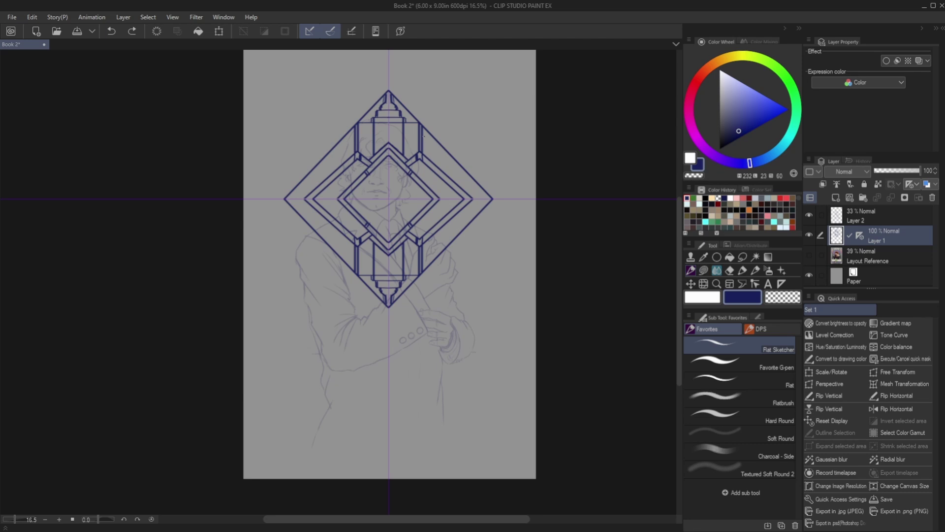
pyautogui.moveTo(426, 129); pyautogui.dragTo(428, 159)
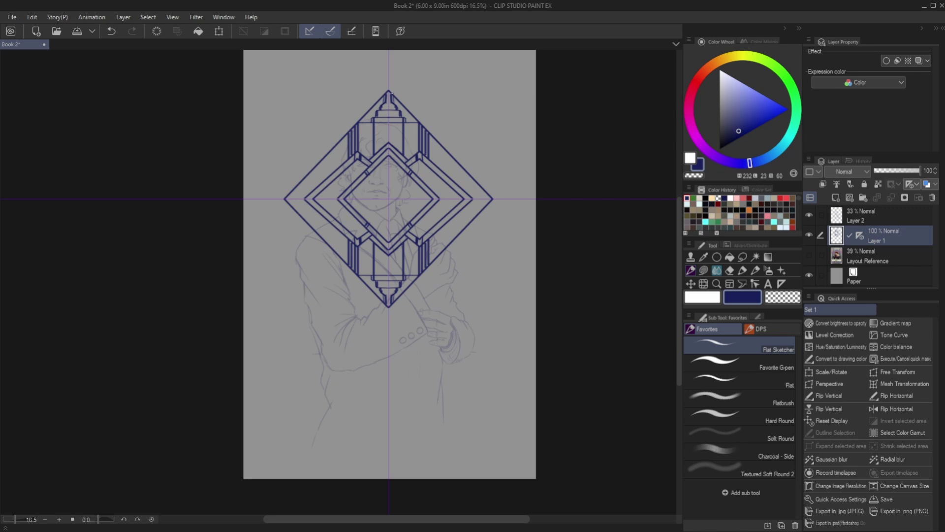
pyautogui.scroll(-5, 401, 55)
# - Draw pairs of sunburst rays fanning up from the diamond's top apex
pyautogui.scroll(5, 404, 50)
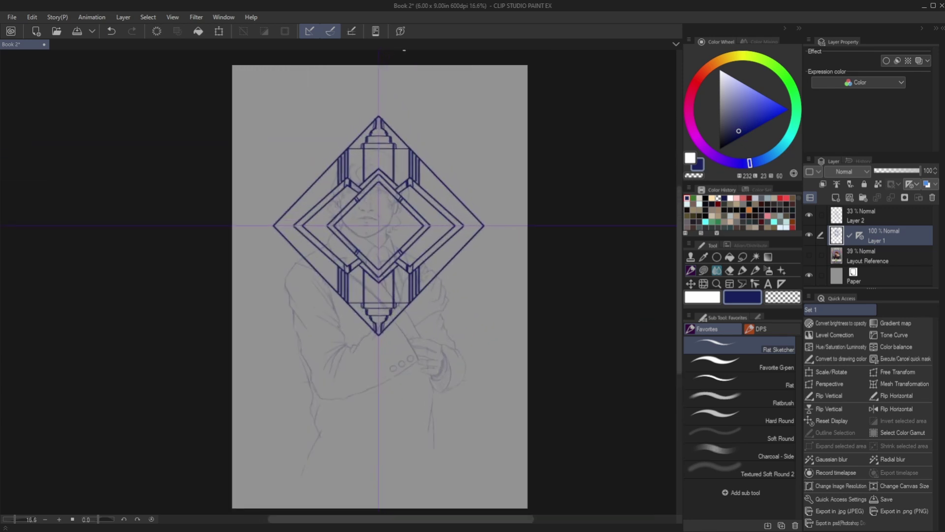
pyautogui.scroll(1, 403, 50)
pyautogui.moveTo(393, 62); pyautogui.dragTo(378, 123)
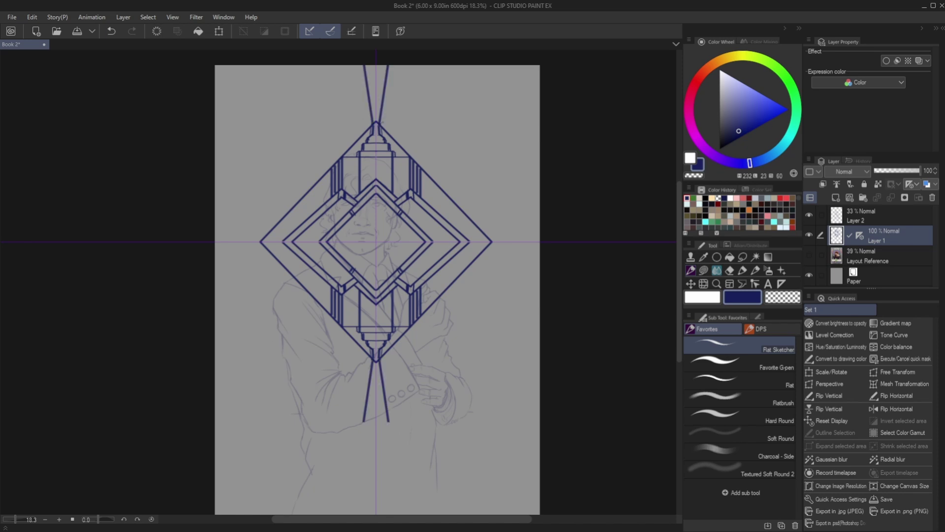
pyautogui.moveTo(401, 61); pyautogui.dragTo(384, 120)
pyautogui.hotkey('ctrl', 'z')
pyautogui.moveTo(394, 63)
pyautogui.mouseDown()
pyautogui.moveTo(380, 123)
pyautogui.moveTo(408, 62)
pyautogui.mouseUp()
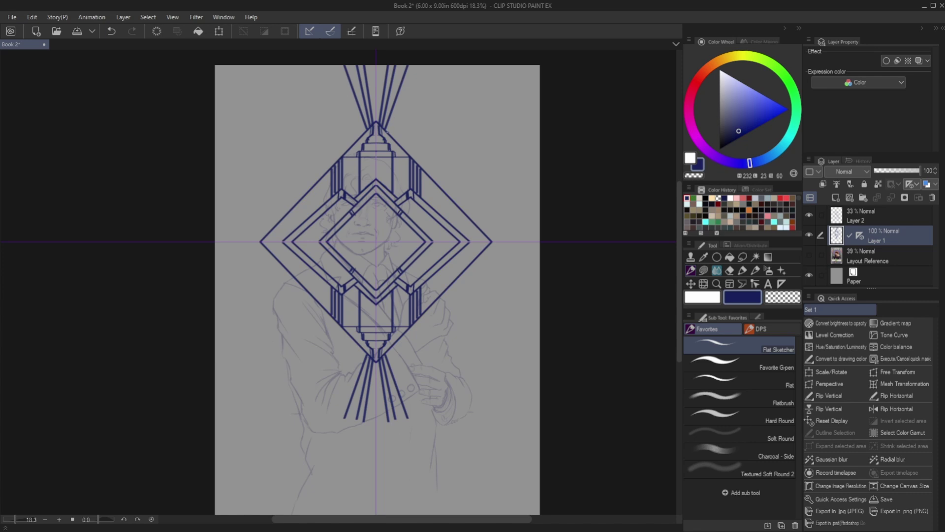
pyautogui.moveTo(386, 130); pyautogui.dragTo(423, 61)
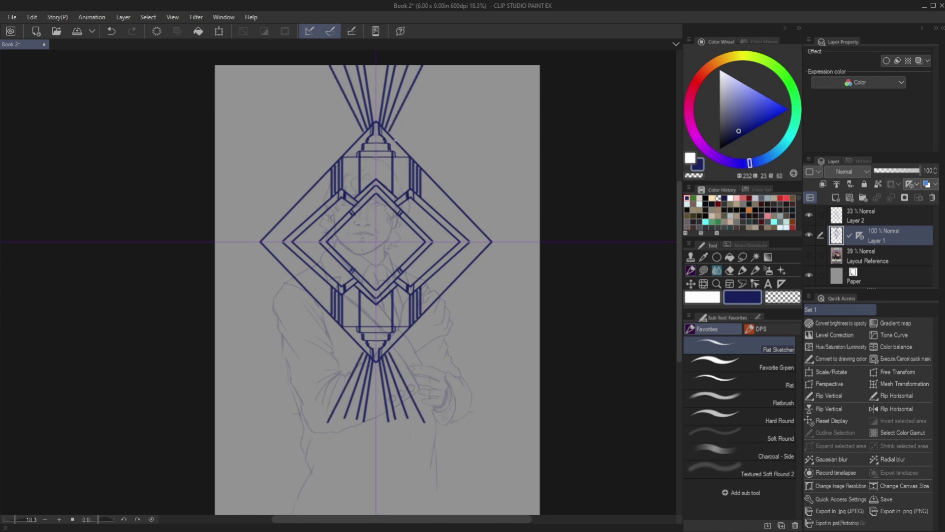
# - Add longer rays reaching the top page edge and a horizontal fan from the diamond's right tip
pyautogui.moveTo(407, 123); pyautogui.dragTo(474, 219)
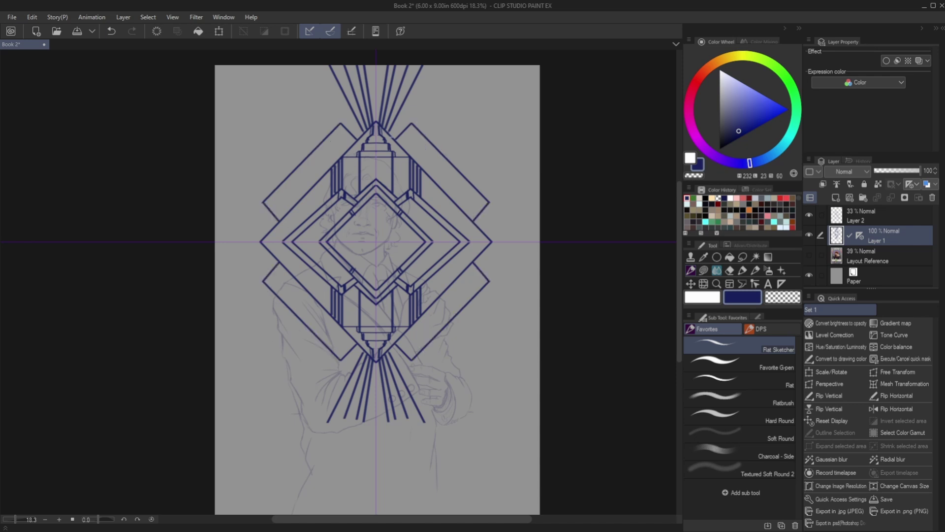
pyautogui.hotkey('ctrl', 'z')
pyautogui.moveTo(389, 134); pyautogui.dragTo(451, 64)
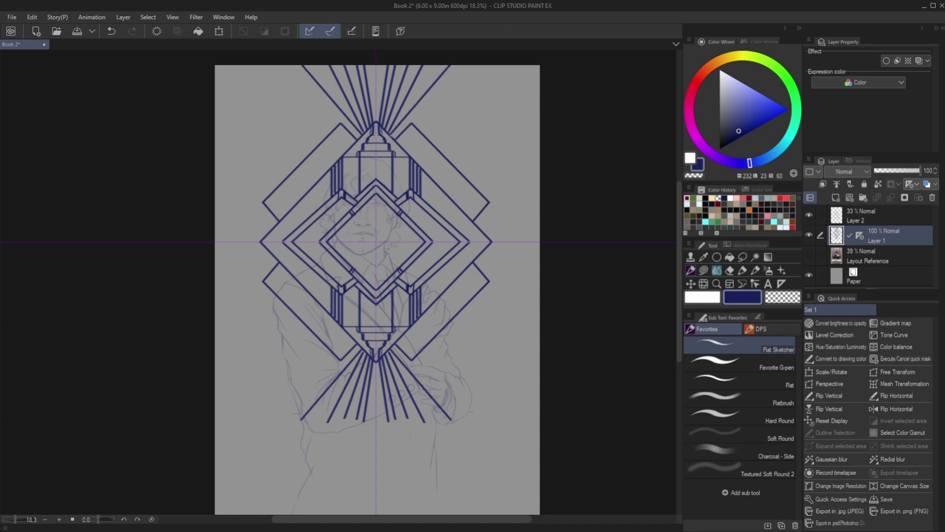
pyautogui.moveTo(391, 132); pyautogui.dragTo(483, 64)
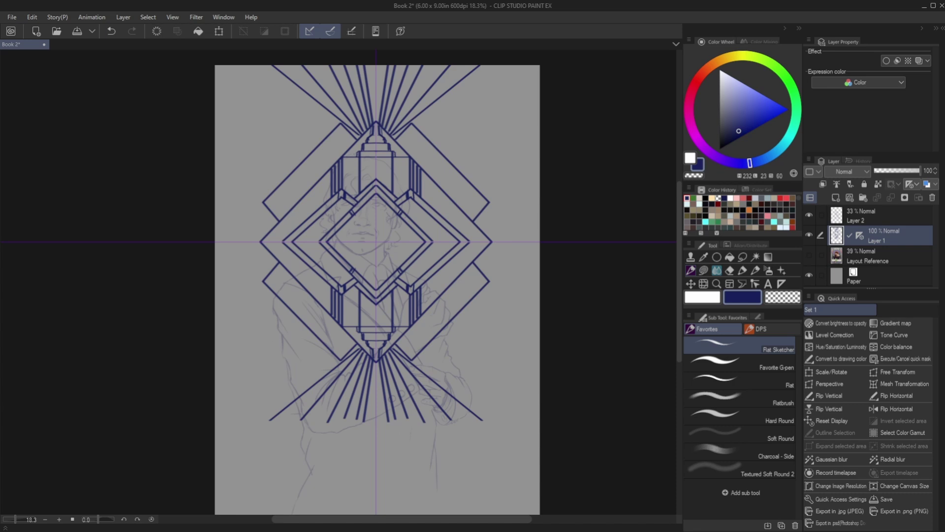
pyautogui.scroll(2, 377, 290)
pyautogui.scroll(-3, 377, 290)
pyautogui.scroll(-1, 379, 290)
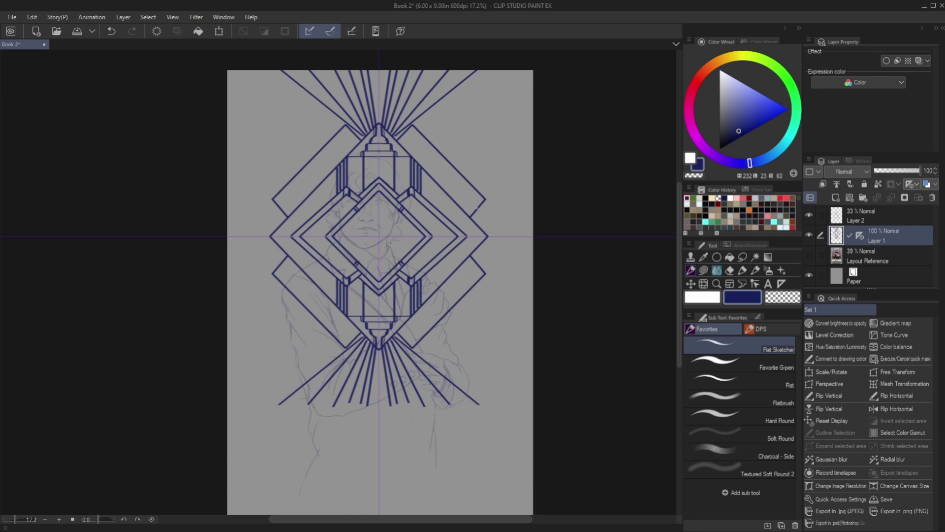
pyautogui.moveTo(487, 199); pyautogui.dragTo(536, 199)
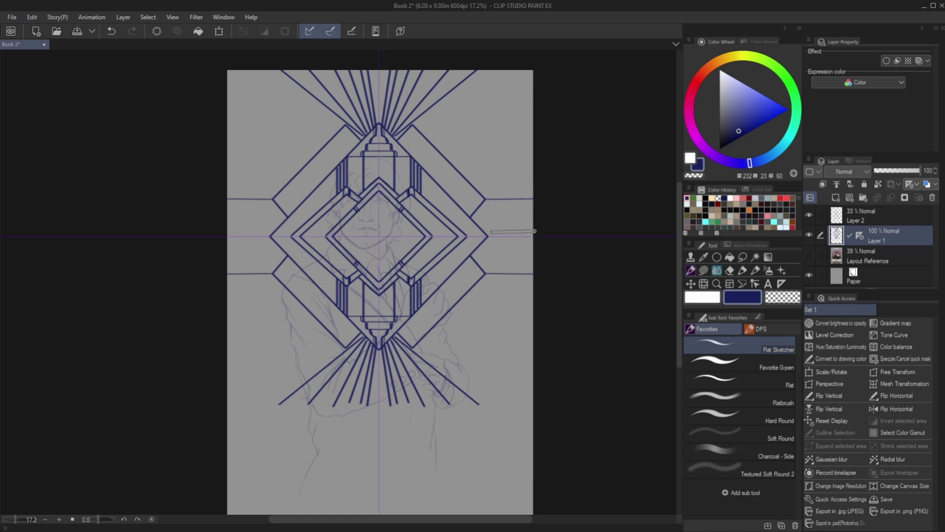
pyautogui.moveTo(487, 236)
pyautogui.mouseDown()
pyautogui.moveTo(537, 230)
pyautogui.moveTo(536, 216)
pyautogui.mouseUp()
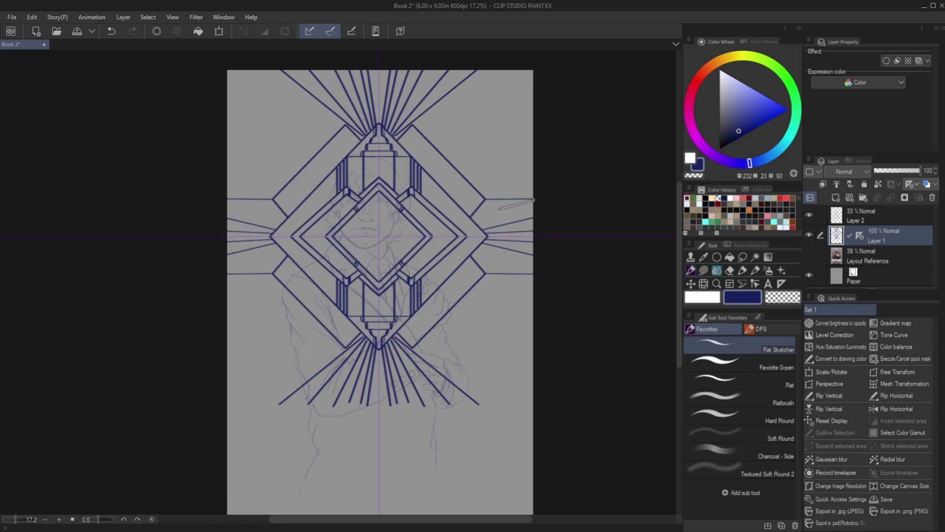
pyautogui.moveTo(487, 236)
pyautogui.mouseDown()
pyautogui.moveTo(535, 205)
pyautogui.moveTo(471, 216)
pyautogui.mouseUp()
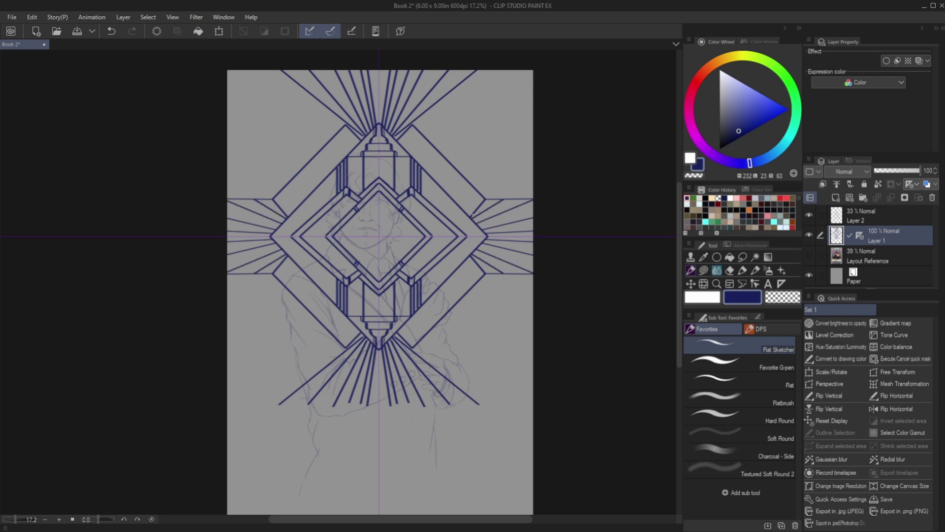
# - Replace the recent fan lines with an outer diamond strip and a right side bar with rays
pyautogui.hotkey('ctrl', 'z')
pyautogui.hotkey('ctrl', 'z')
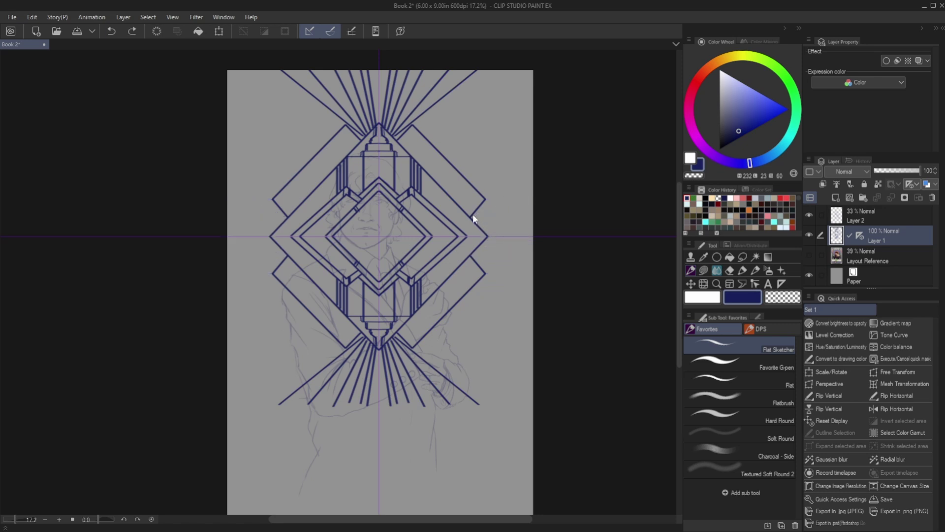
pyautogui.hotkey('ctrl', 'z')
pyautogui.hotkey('ctrl', 'z')
pyautogui.hotkey('ctrl', 'z')
pyautogui.hotkey('ctrl', 'z')
pyautogui.hotkey('ctrl', 'z')
pyautogui.hotkey('ctrl', 'z')
pyautogui.hotkey('ctrl', 'z')
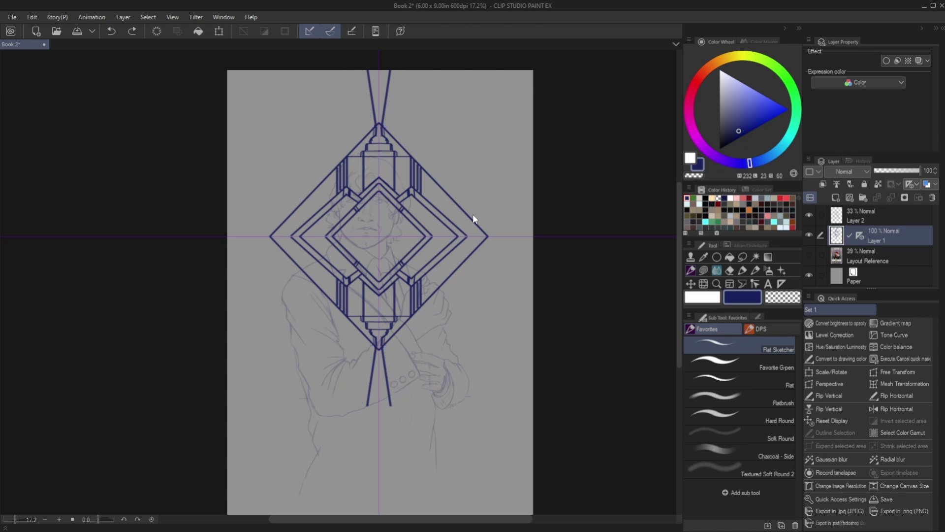
pyautogui.hotkey('ctrl', 'z')
pyautogui.hotkey('ctrl', 'z')
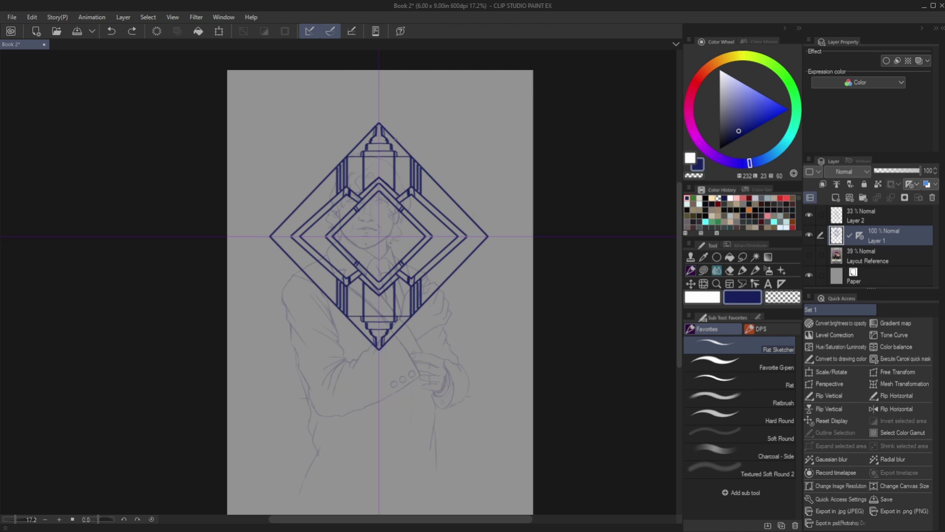
pyautogui.click(395, 141)
pyautogui.moveTo(395, 141); pyautogui.dragTo(407, 129)
pyautogui.keyDown('shift'); pyautogui.click(481, 203); pyautogui.keyUp('shift')
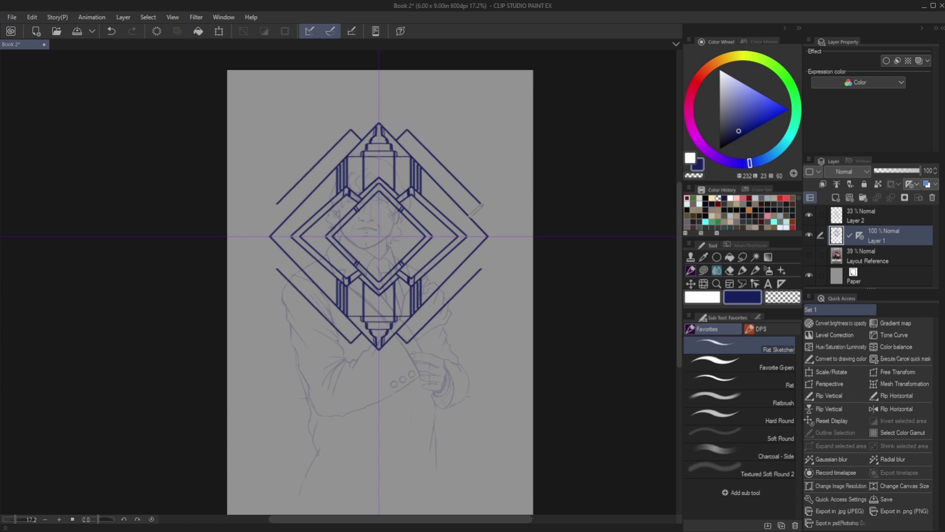
pyautogui.keyDown('shift'); pyautogui.click(467, 218); pyautogui.keyUp('shift')
pyautogui.keyDown('shift'); pyautogui.click(556, 206); pyautogui.keyUp('shift')
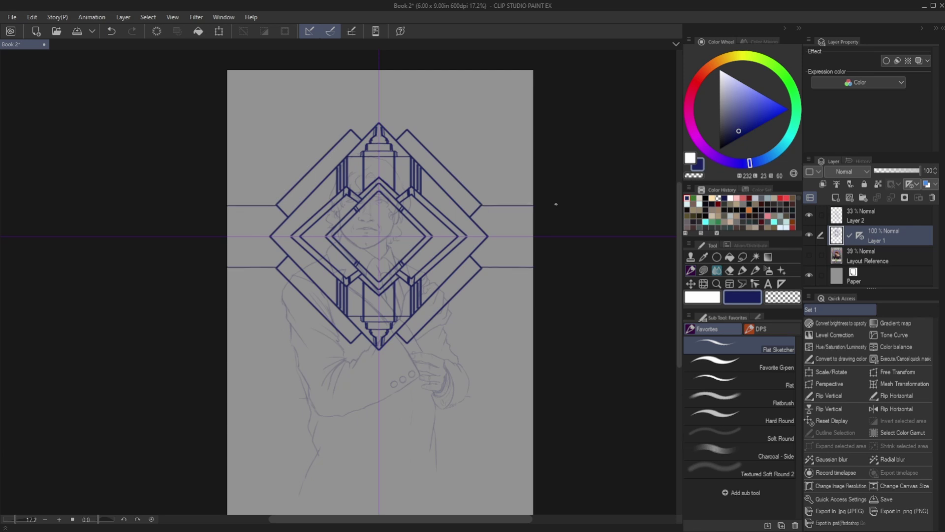
pyautogui.moveTo(486, 235)
pyautogui.mouseDown()
pyautogui.moveTo(537, 230)
pyautogui.moveTo(522, 207)
pyautogui.moveTo(494, 206)
pyautogui.mouseUp()
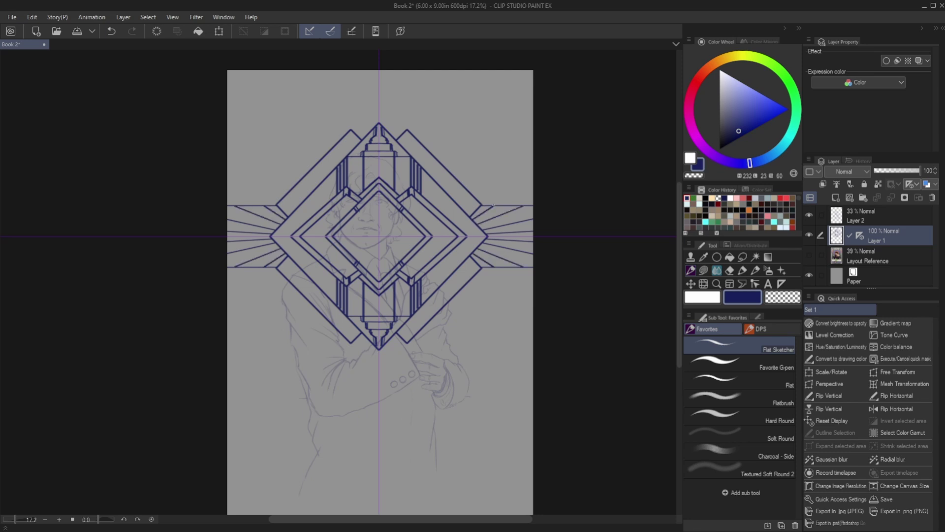
# - Draw converging rays and vertical bars rising from the diamond's top tip
pyautogui.moveTo(379, 126); pyautogui.dragTo(384, 66)
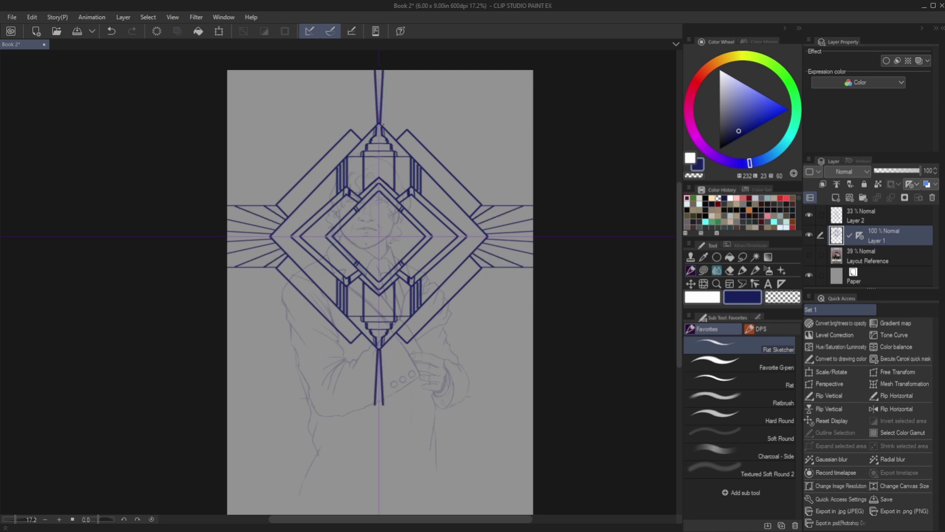
pyautogui.moveTo(382, 128); pyautogui.dragTo(393, 66)
pyautogui.moveTo(407, 130); pyautogui.dragTo(407, 69)
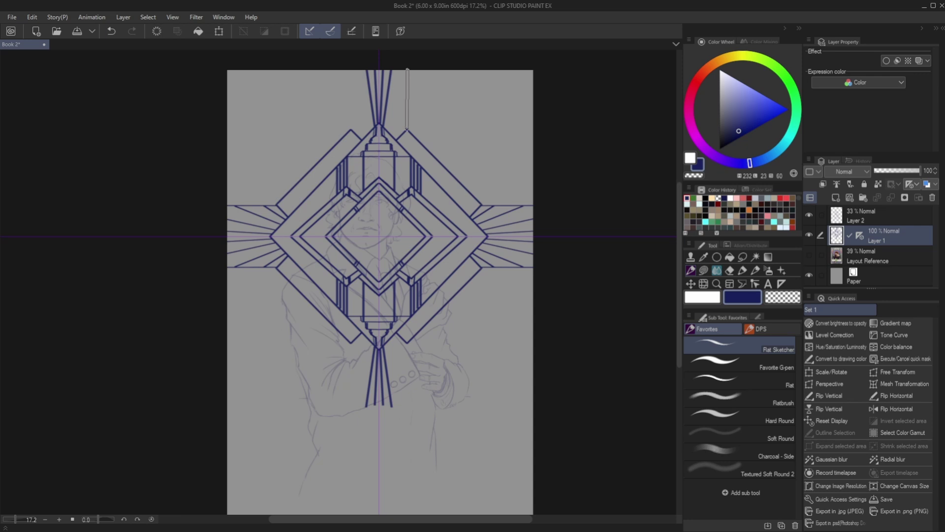
pyautogui.moveTo(386, 128); pyautogui.dragTo(400, 69)
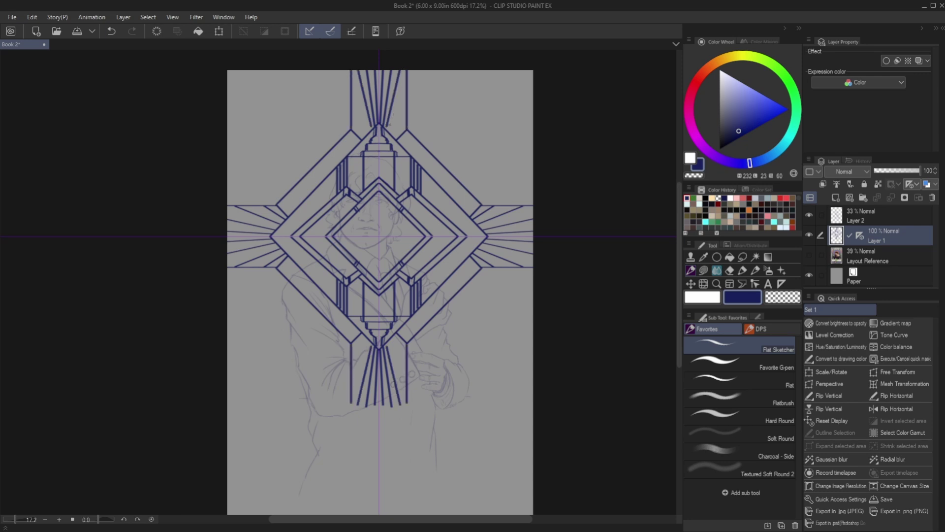
pyautogui.hotkey('ctrl', 'z')
pyautogui.hotkey('ctrl', 'y')
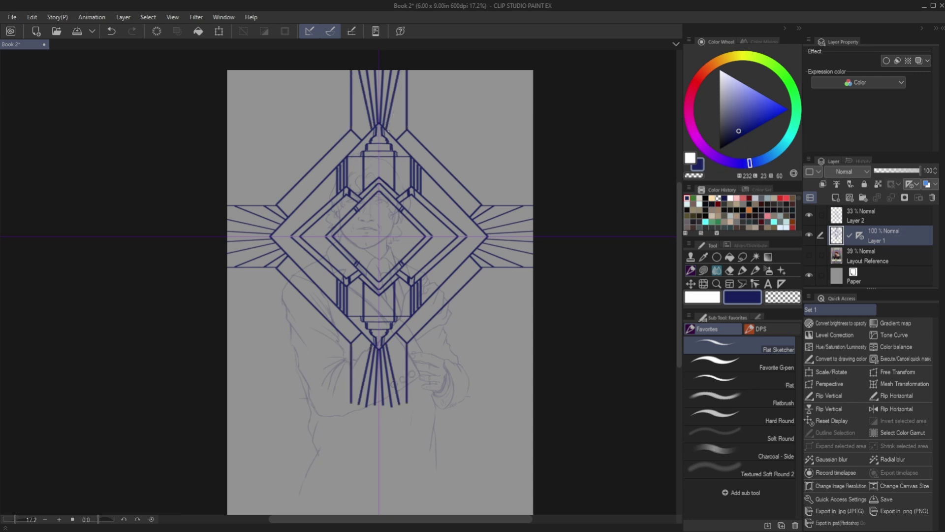
pyautogui.moveTo(389, 133); pyautogui.dragTo(406, 84)
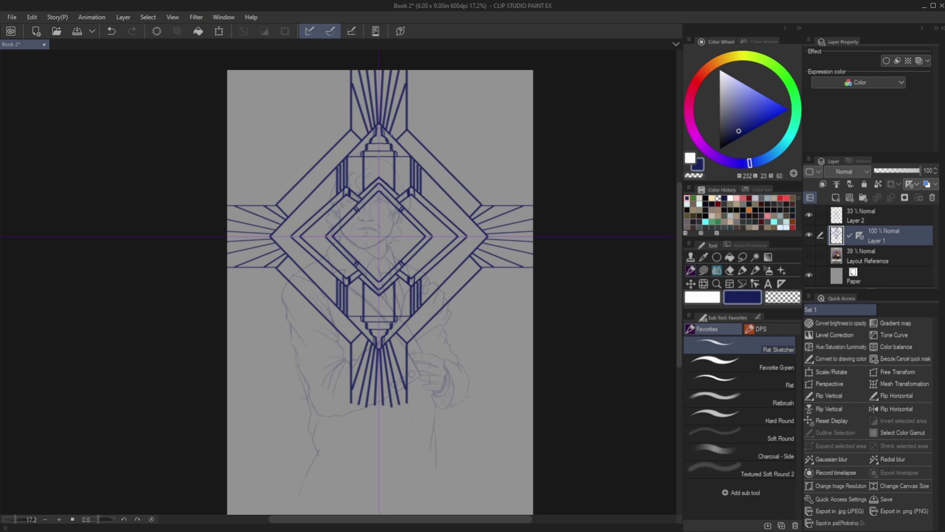
pyautogui.moveTo(391, 137); pyautogui.dragTo(406, 113)
# - Try triangles at the design's four corners, then remove them
pyautogui.scroll(-2, 379, 295)
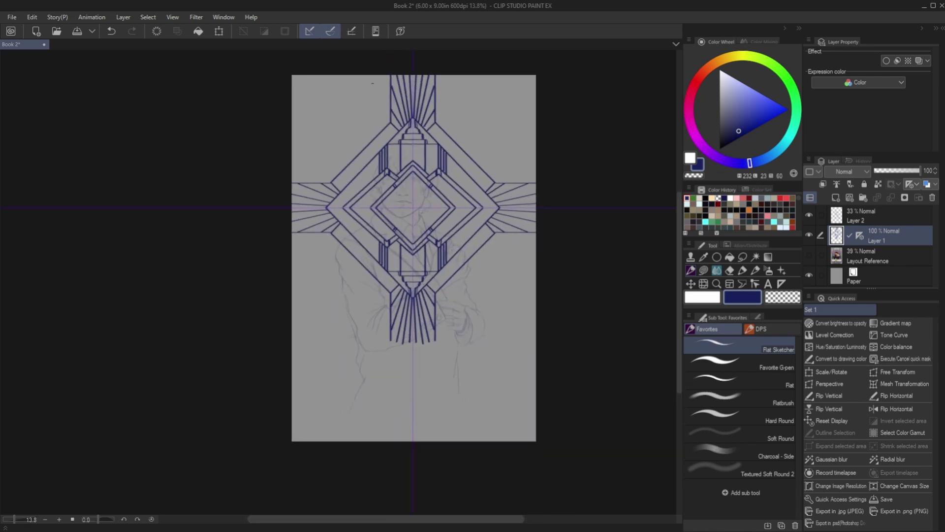
pyautogui.scroll(1, 373, 83)
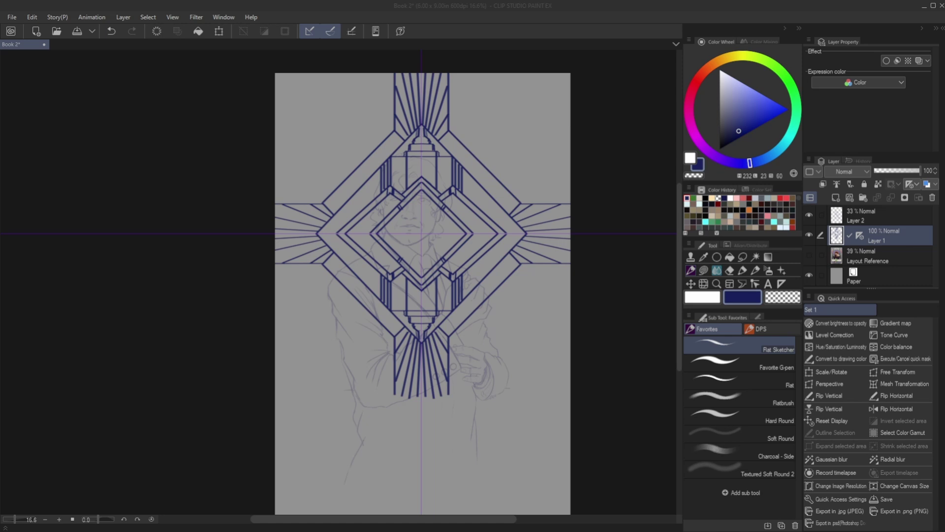
pyautogui.scroll(2, 568, 57)
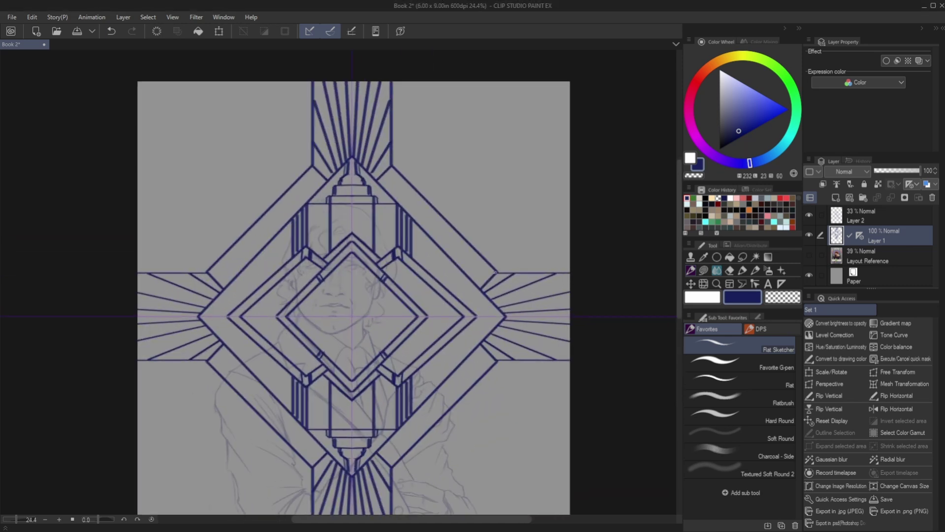
pyautogui.scroll(-2, 494, 271)
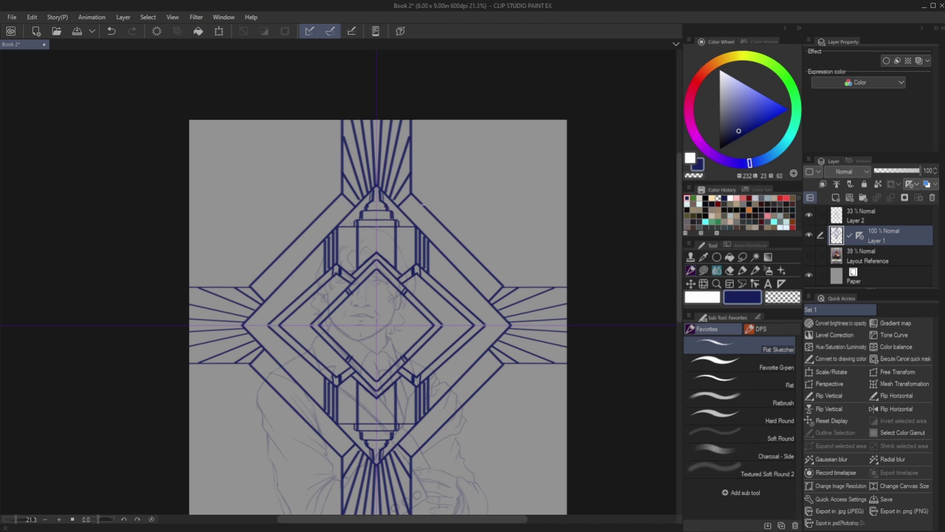
pyautogui.moveTo(421, 202)
pyautogui.mouseDown()
pyautogui.moveTo(499, 176)
pyautogui.moveTo(487, 270)
pyautogui.mouseUp()
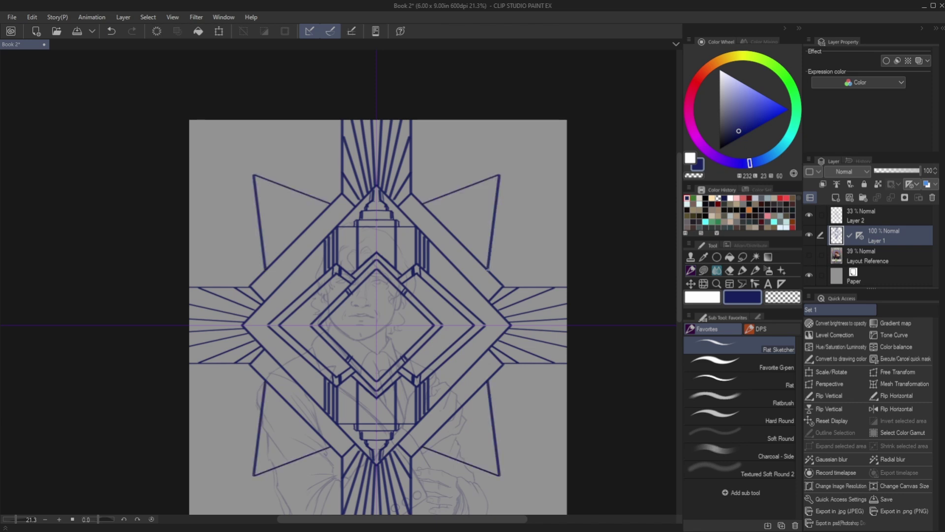
pyautogui.hotkey('ctrl', 'z')
pyautogui.hotkey('ctrl', 'z')
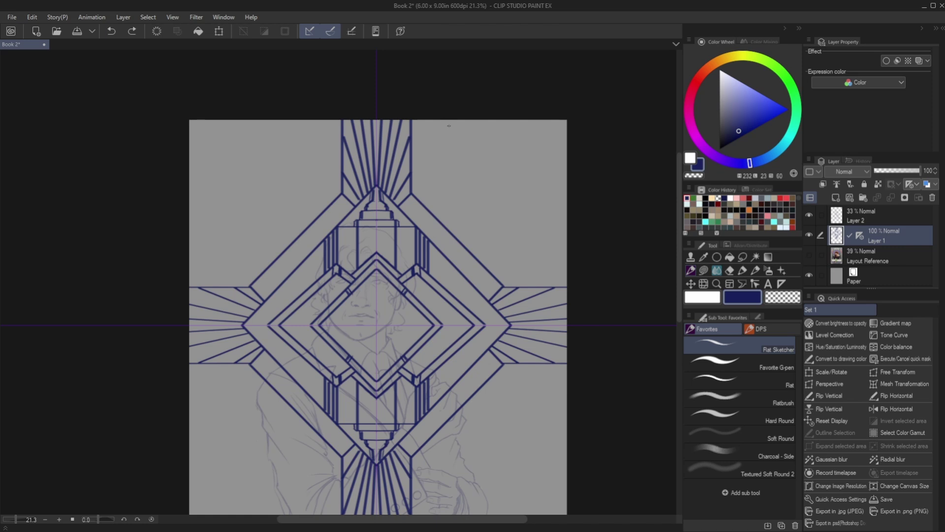
# - Try vertical lines from the top edge, undo them, and draw a horizontal bar to the right page edge
pyautogui.moveTo(433, 118); pyautogui.dragTo(434, 215)
pyautogui.moveTo(427, 118); pyautogui.dragTo(426, 209)
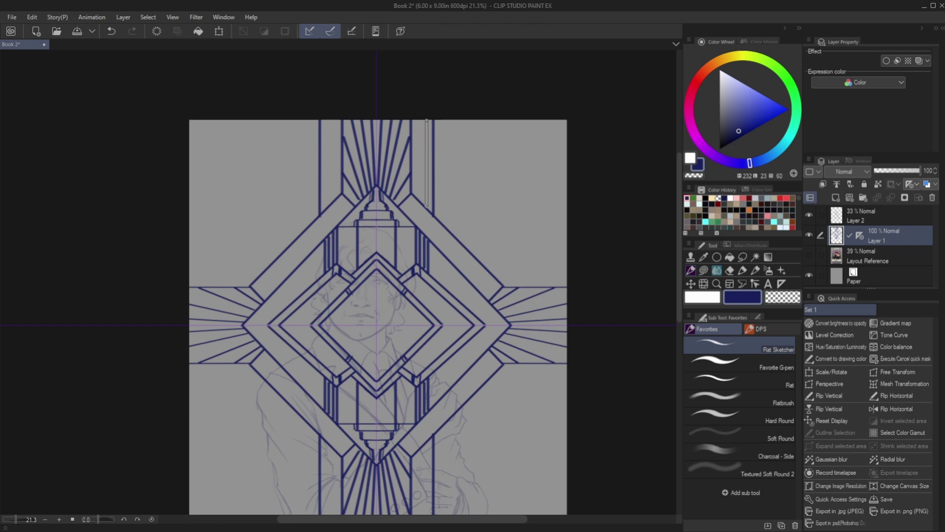
pyautogui.moveTo(421, 118); pyautogui.dragTo(419, 201)
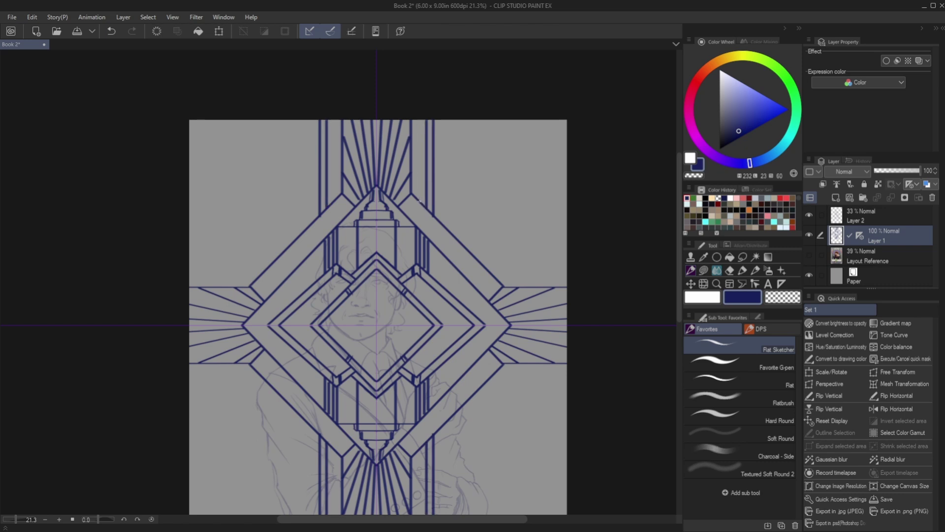
pyautogui.hotkey('ctrl', 'z')
pyautogui.hotkey('ctrl', 'z')
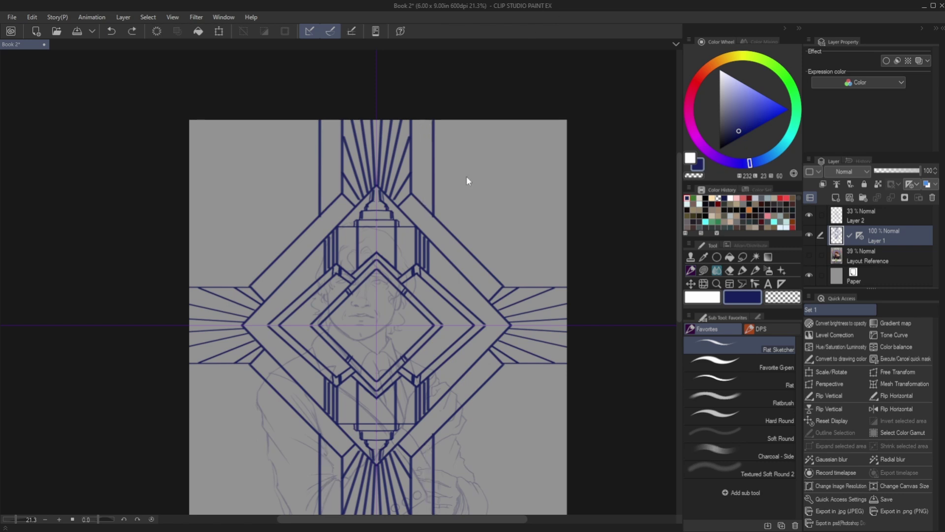
pyautogui.hotkey('ctrl', 'z')
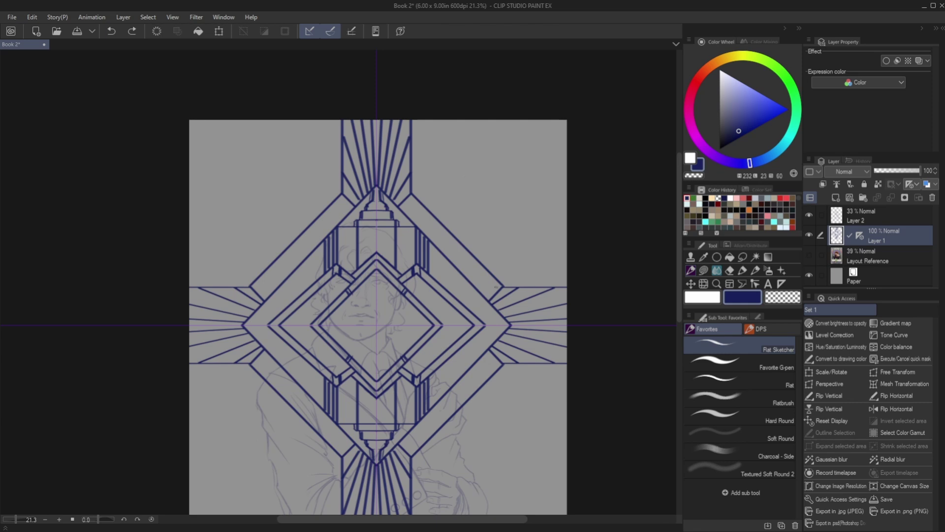
pyautogui.moveTo(502, 285); pyautogui.dragTo(568, 284)
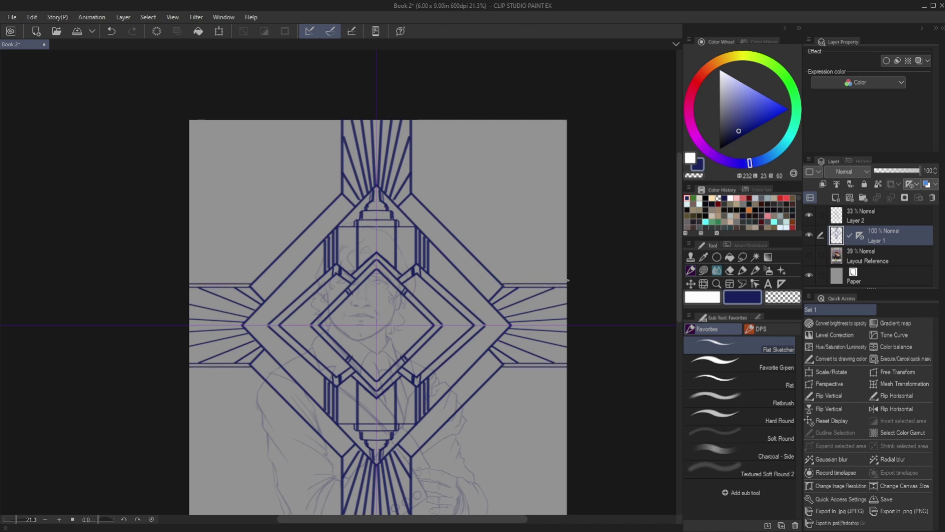
# - Draw horizontal bars at the right edge and two mirrored parallel bar lines
pyautogui.moveTo(568, 282); pyautogui.dragTo(499, 282)
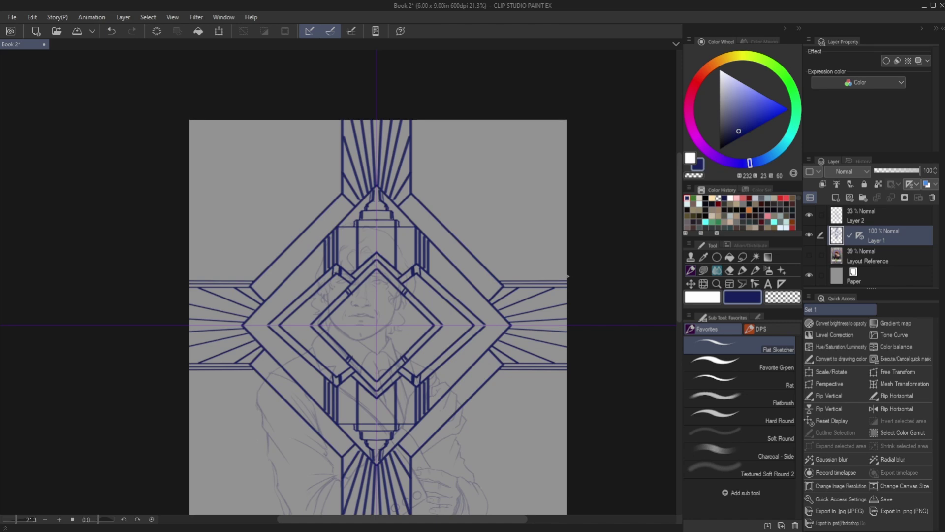
pyautogui.moveTo(567, 276); pyautogui.dragTo(498, 277)
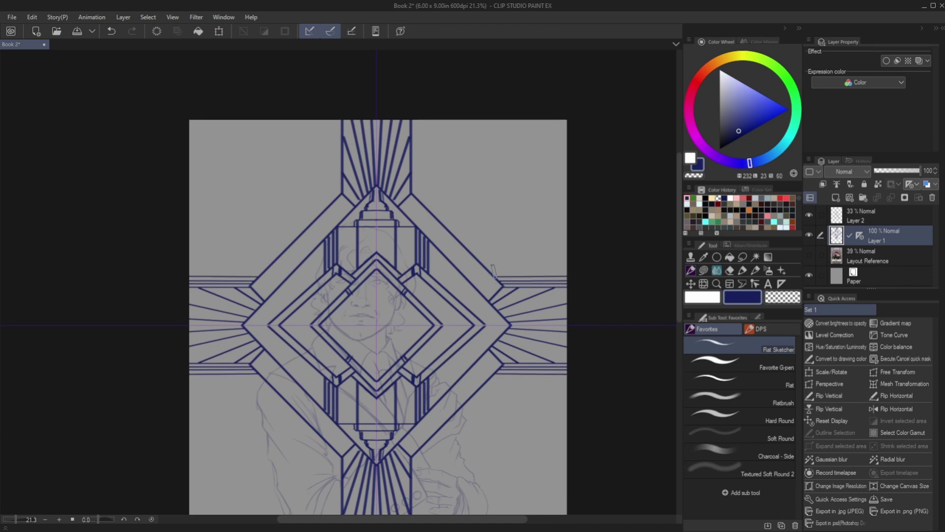
pyautogui.press('-')
pyautogui.press('-')
pyautogui.press('-')
pyautogui.press('-')
pyautogui.press('Escape')
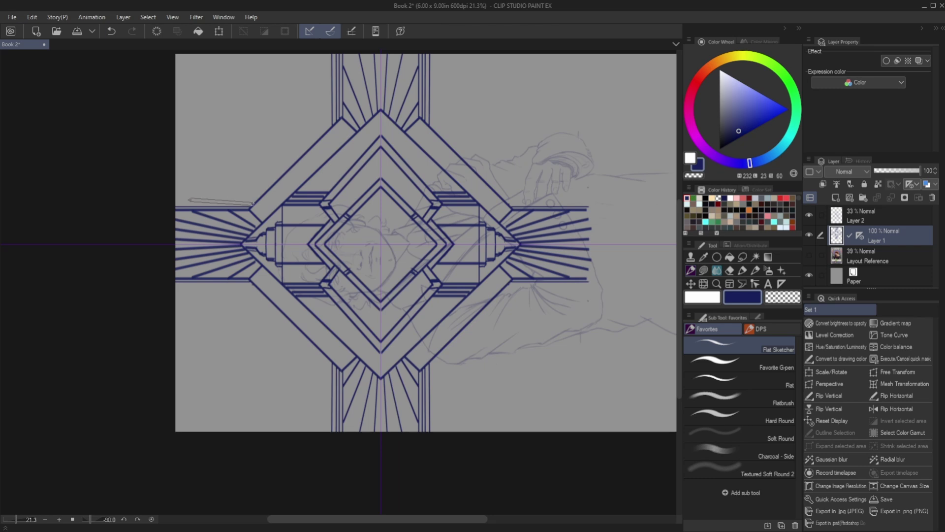
pyautogui.moveTo(256, 204); pyautogui.dragTo(167, 203)
pyautogui.moveTo(260, 198); pyautogui.dragTo(158, 199)
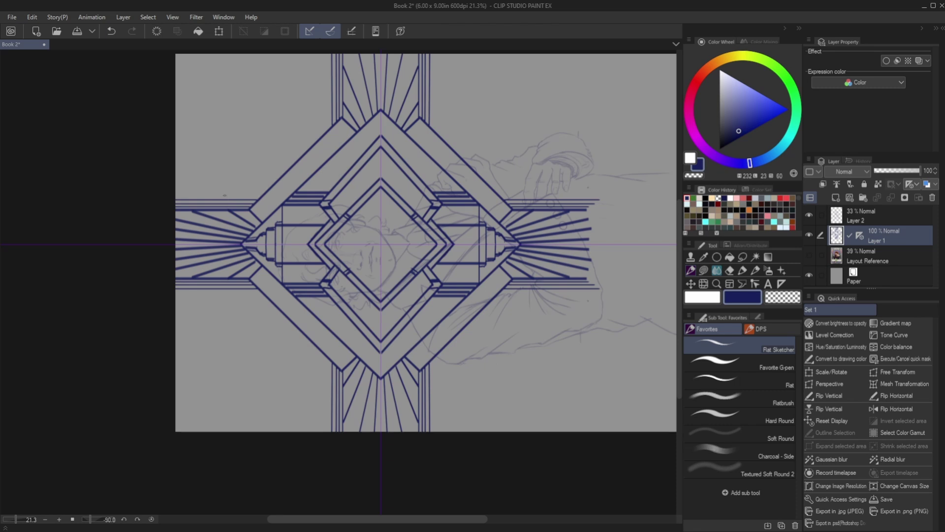
# - Draw the outer diagonal line beyond the diamond, redrawn slightly lower, dropping the connector
pyautogui.moveTo(163, 276); pyautogui.dragTo(415, 110)
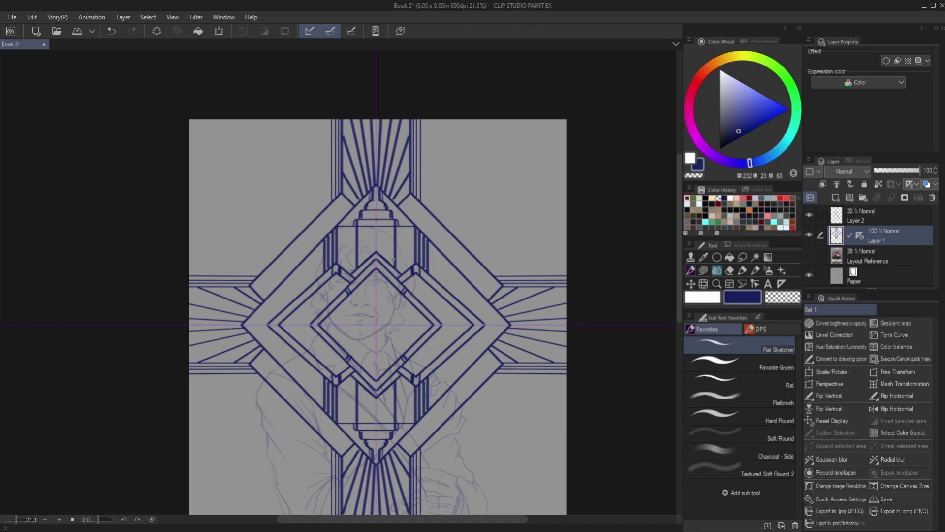
pyautogui.moveTo(421, 159); pyautogui.dragTo(522, 273)
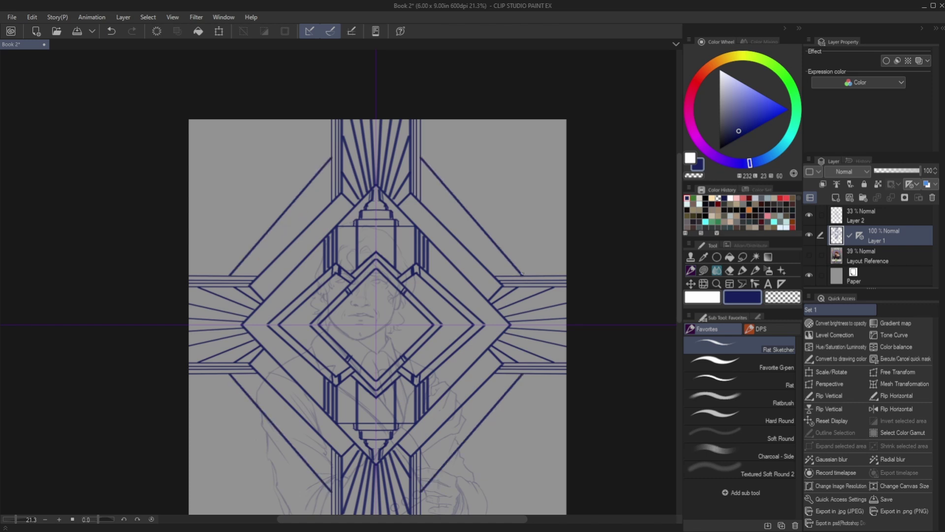
pyautogui.hotkey('ctrl', 'z')
pyautogui.moveTo(420, 166); pyautogui.dragTo(525, 272)
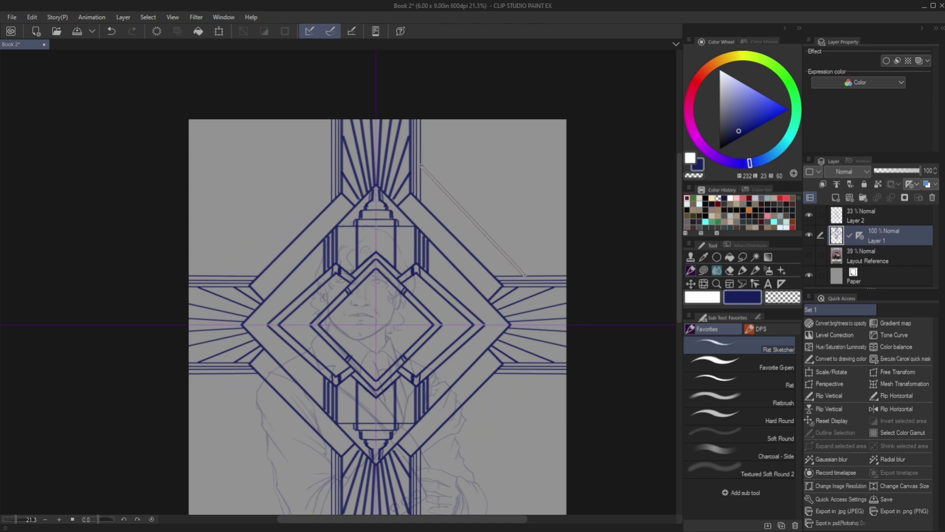
pyautogui.moveTo(442, 188); pyautogui.dragTo(442, 226)
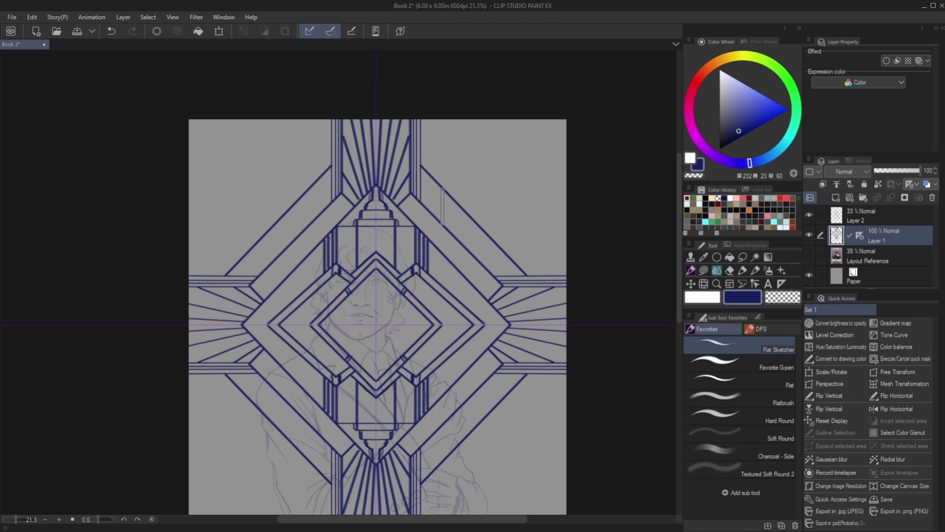
pyautogui.hotkey('ctrl', 'z')
# - Add a short mirrored crossbar after several undone attempts, then straighten the view
pyautogui.press('-')
pyautogui.press('-')
pyautogui.press('-')
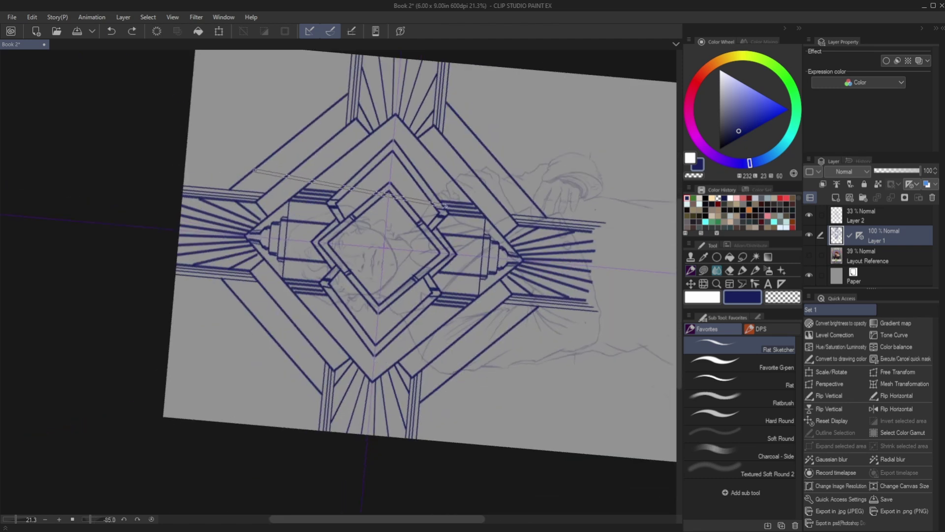
pyautogui.moveTo(252, 171); pyautogui.dragTo(287, 171)
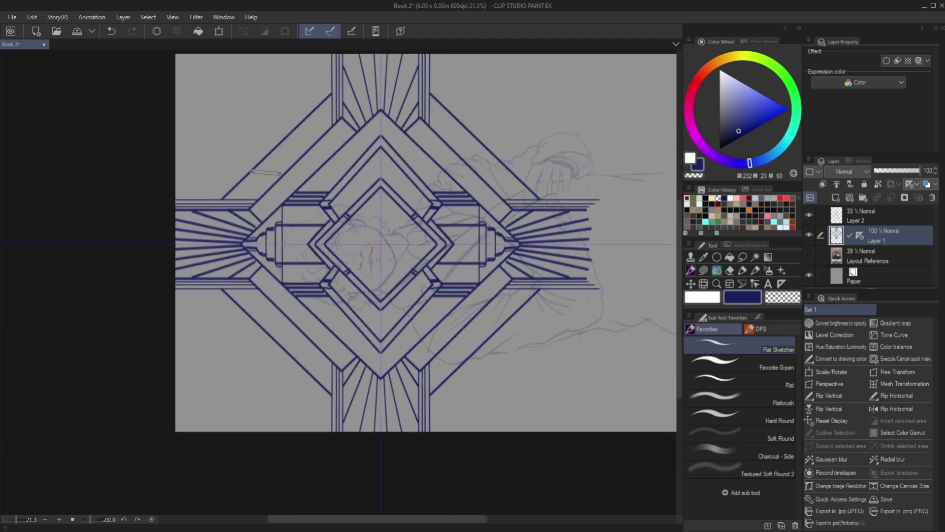
pyautogui.hotkey('ctrl', 'z')
pyautogui.moveTo(472, 167); pyautogui.dragTo(503, 163)
pyautogui.hotkey('ctrl', 'z')
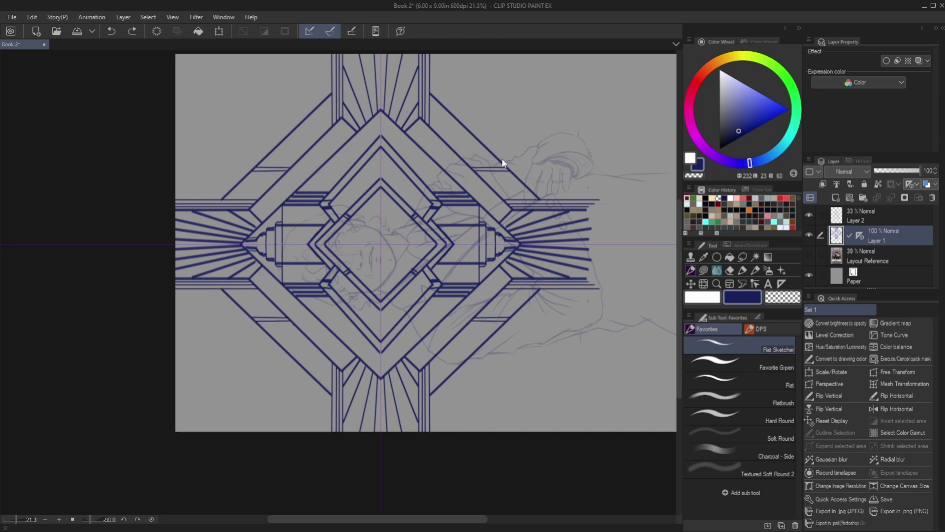
pyautogui.hotkey('ctrl', 'z')
pyautogui.hotkey('ctrl', 'z')
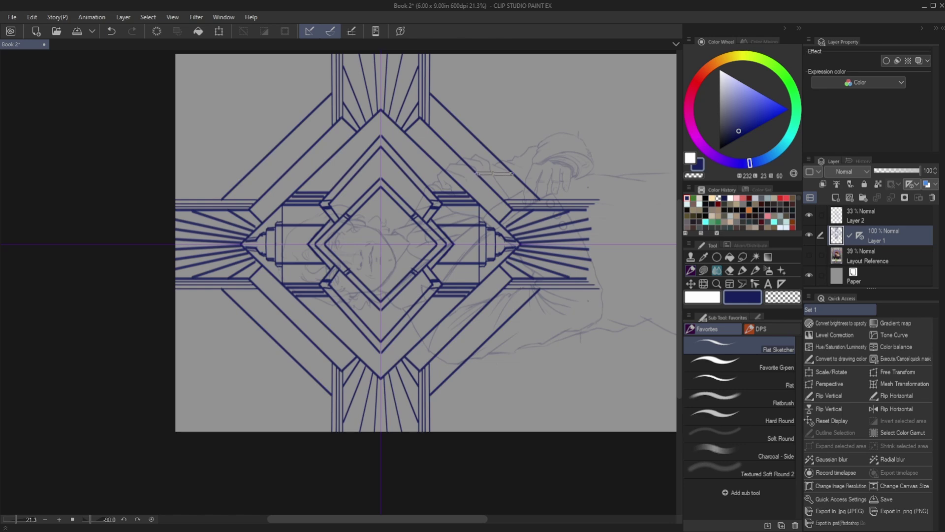
pyautogui.moveTo(480, 173); pyautogui.dragTo(473, 171)
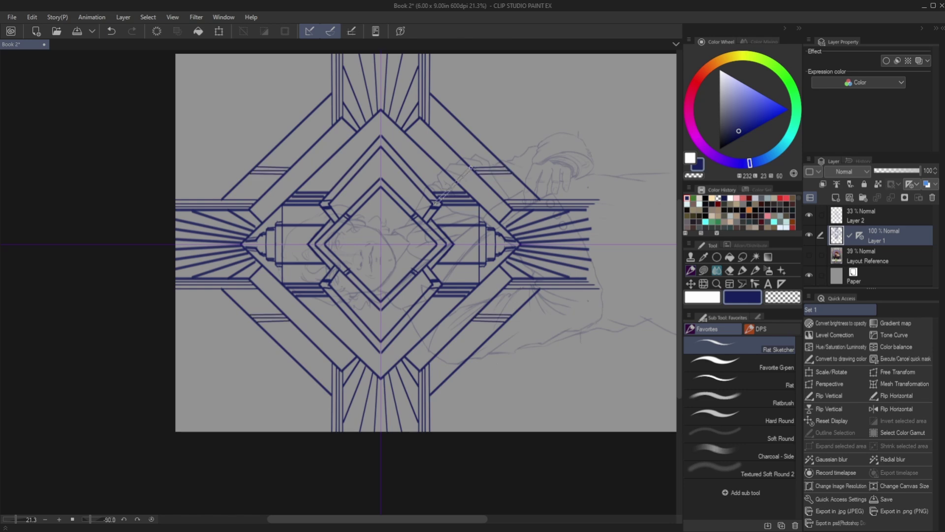
pyautogui.moveTo(470, 169); pyautogui.dragTo(455, 325)
pyautogui.moveTo(455, 198); pyautogui.dragTo(473, 255)
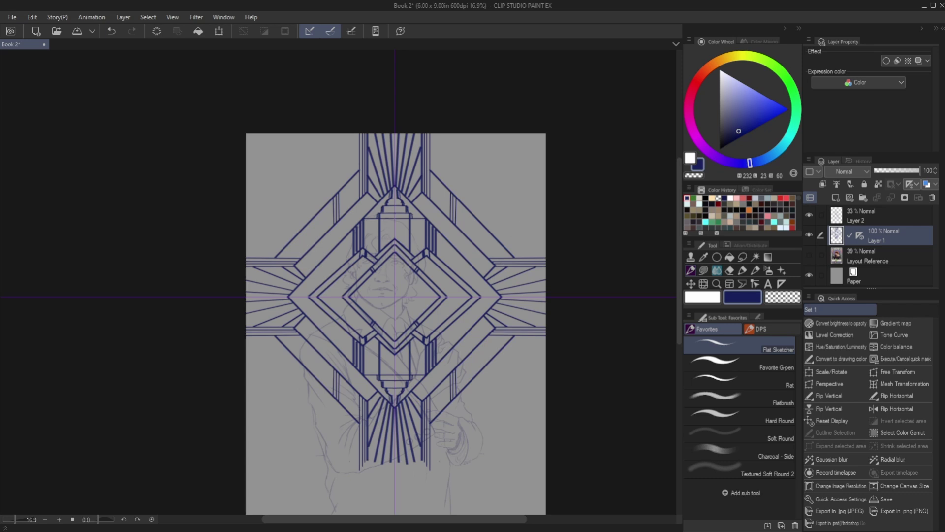
# - Try a short mirrored crossbar near the top, undoing both attempts
pyautogui.scroll(3, 443, 207)
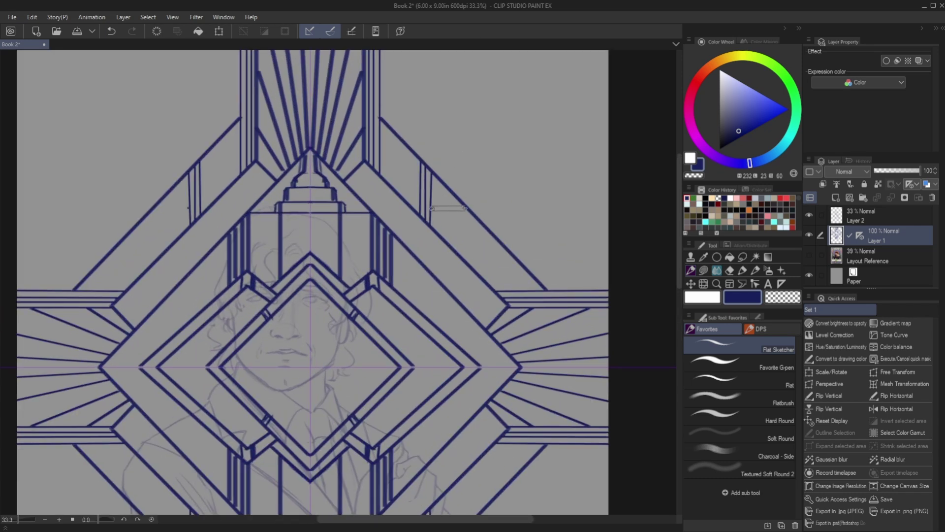
pyautogui.moveTo(465, 209); pyautogui.dragTo(430, 211)
pyautogui.hotkey('ctrl', 'z')
pyautogui.hotkey('ctrl', 'z')
pyautogui.hotkey('ctrl', 'z')
pyautogui.hotkey('ctrl', 'z')
pyautogui.moveTo(432, 210); pyautogui.dragTo(470, 211)
pyautogui.hotkey('ctrl', 'z')
# - Turn the view an exact quarter turn and draw a short straight line leftward
pyautogui.scroll(-4, 442, 258)
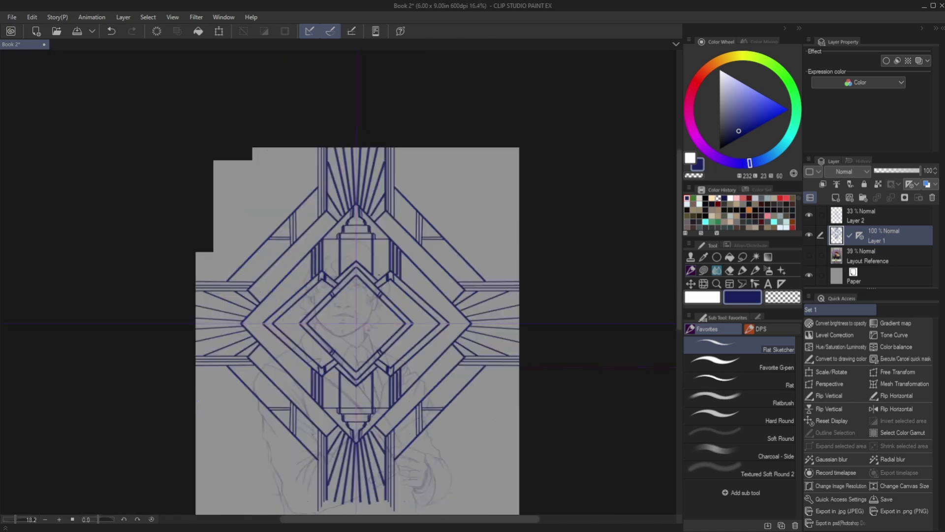
pyautogui.scroll(3, 393, 313)
pyautogui.scroll(-2, 393, 313)
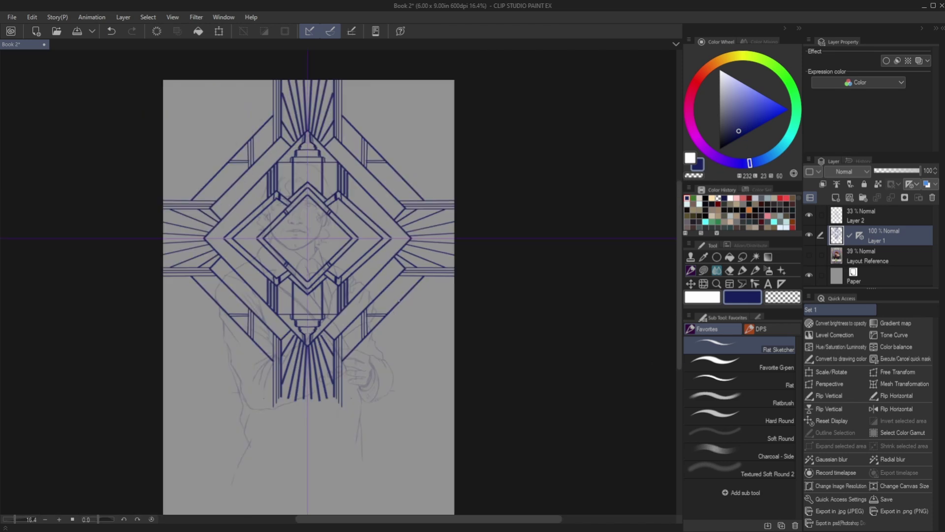
pyautogui.scroll(1, 399, 199)
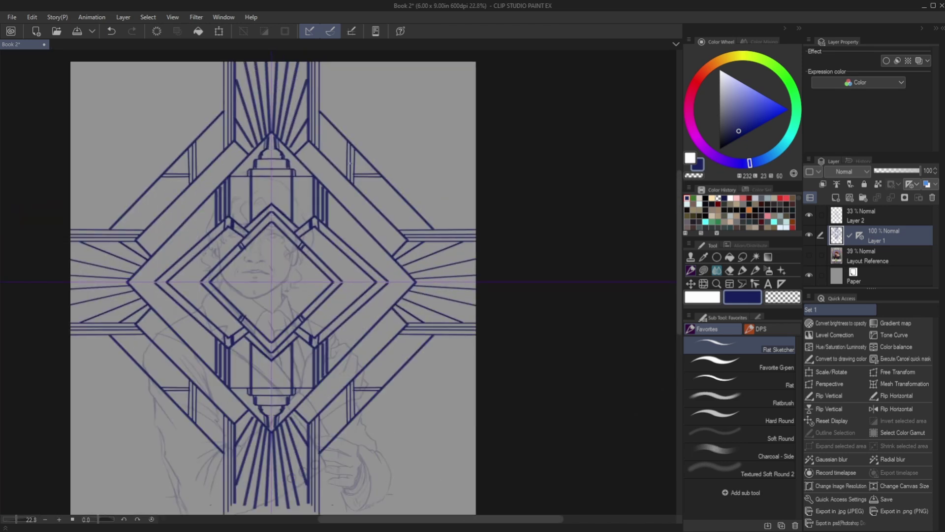
pyautogui.scroll(2, 273, 286)
pyautogui.scroll(-2, 274, 285)
pyautogui.scroll(2, 339, 286)
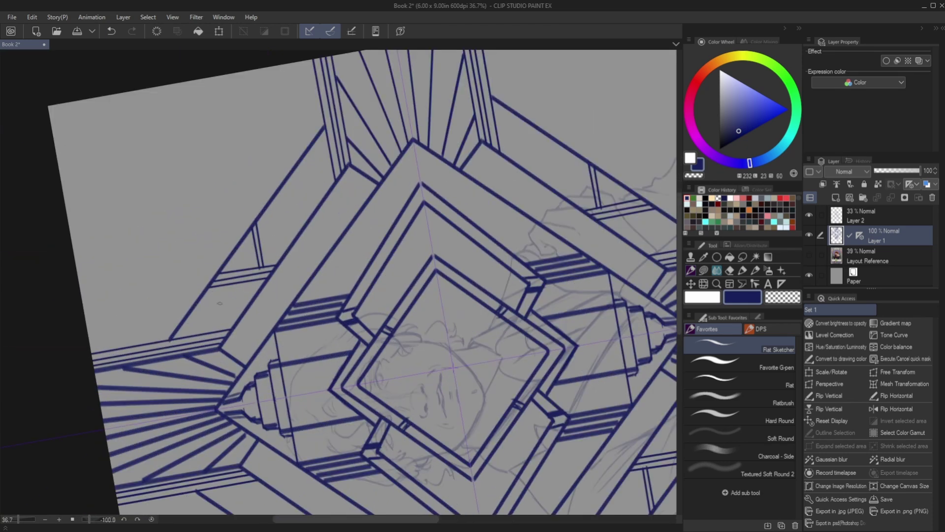
pyautogui.moveTo(219, 303); pyautogui.dragTo(216, 297)
pyautogui.moveTo(264, 270); pyautogui.dragTo(203, 270)
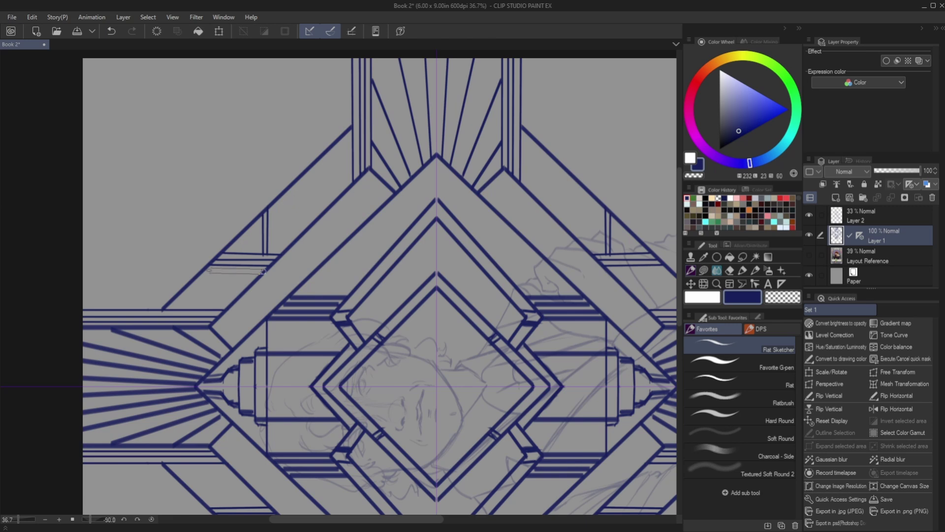
# - Switch the drawing colour to transparent and zoom out to check the whole page
pyautogui.press('c')
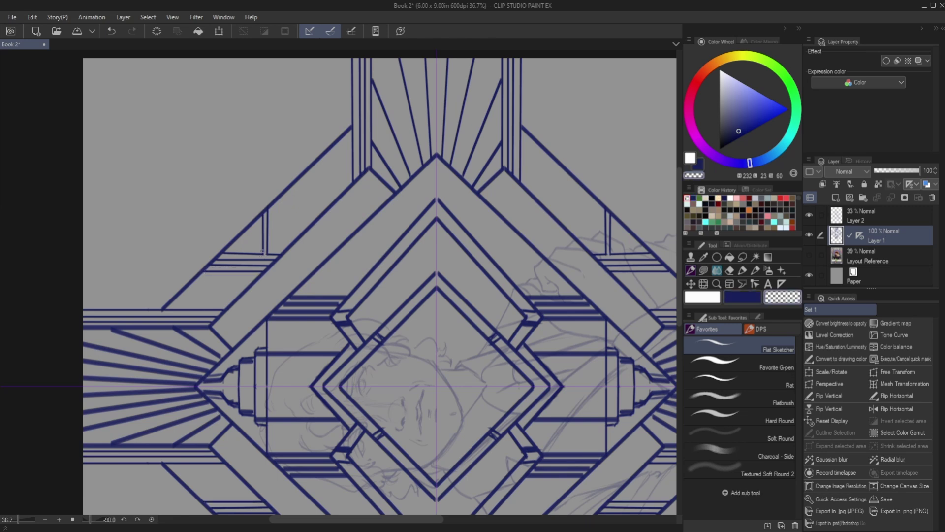
pyautogui.scroll(-3, 263, 252)
pyautogui.scroll(-2, 263, 252)
pyautogui.scroll(-2, 263, 251)
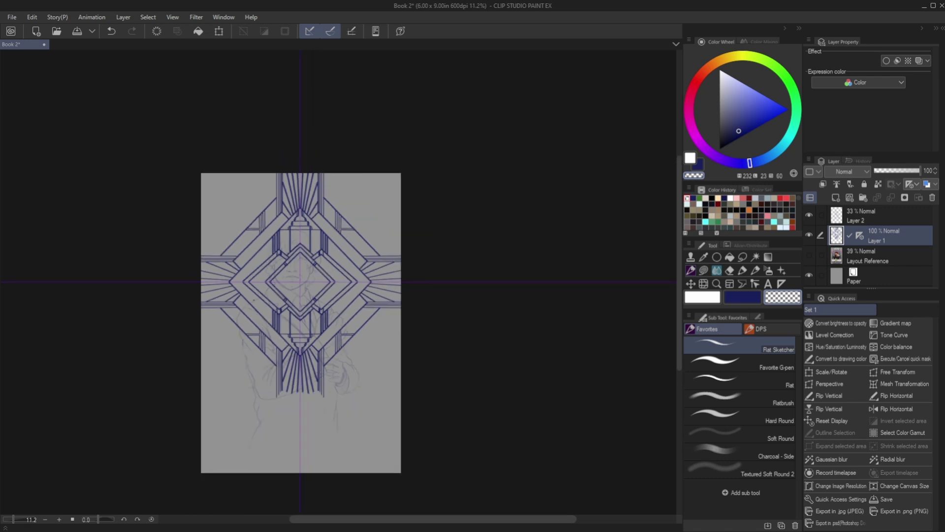
pyautogui.scroll(2, 189, 299)
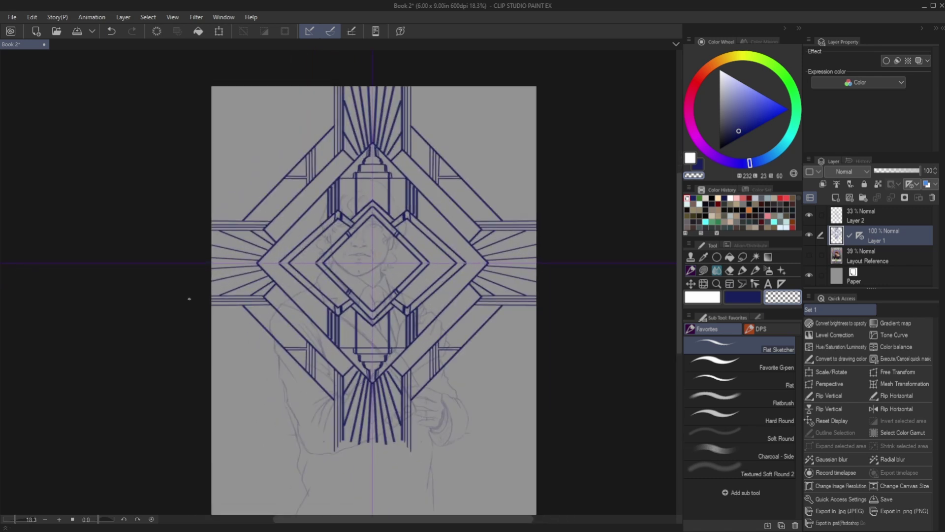
pyautogui.scroll(-2, 286, 273)
pyautogui.scroll(1, 287, 272)
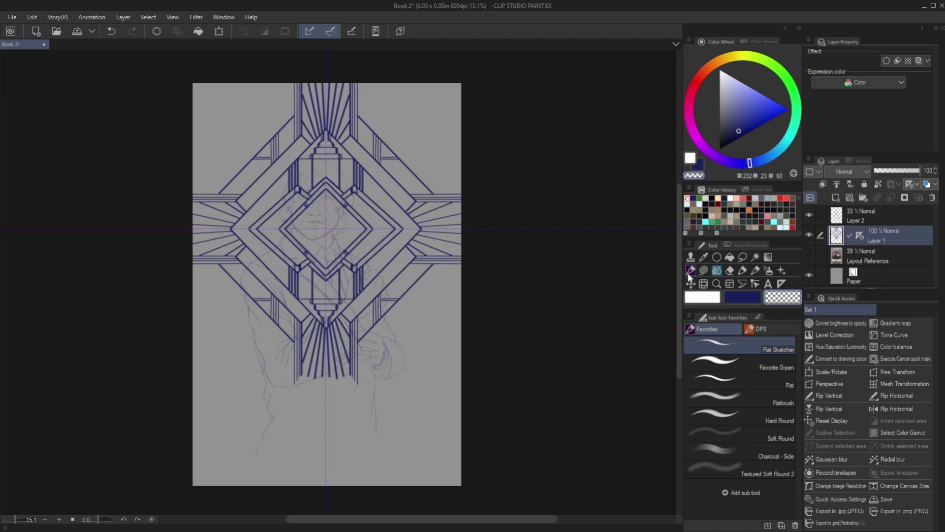
pyautogui.scroll(1, 358, 88)
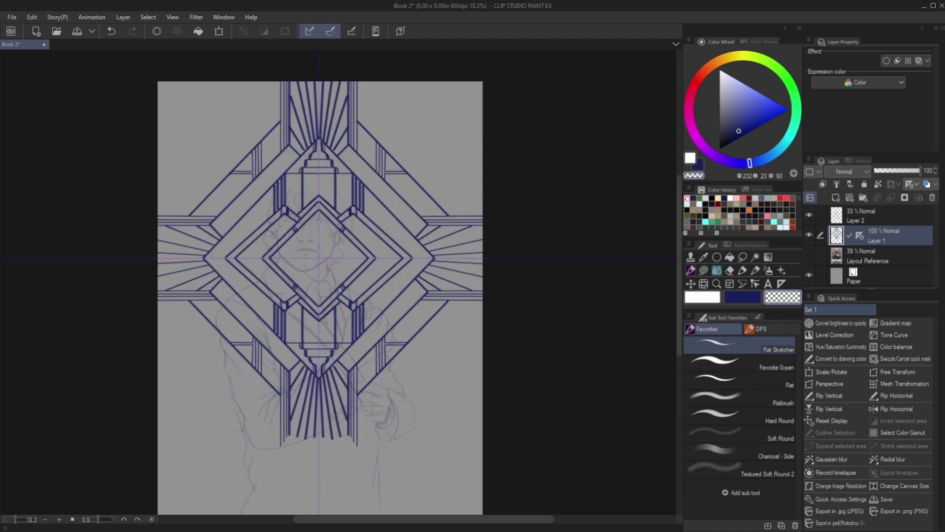
pyautogui.scroll(1, 442, 91)
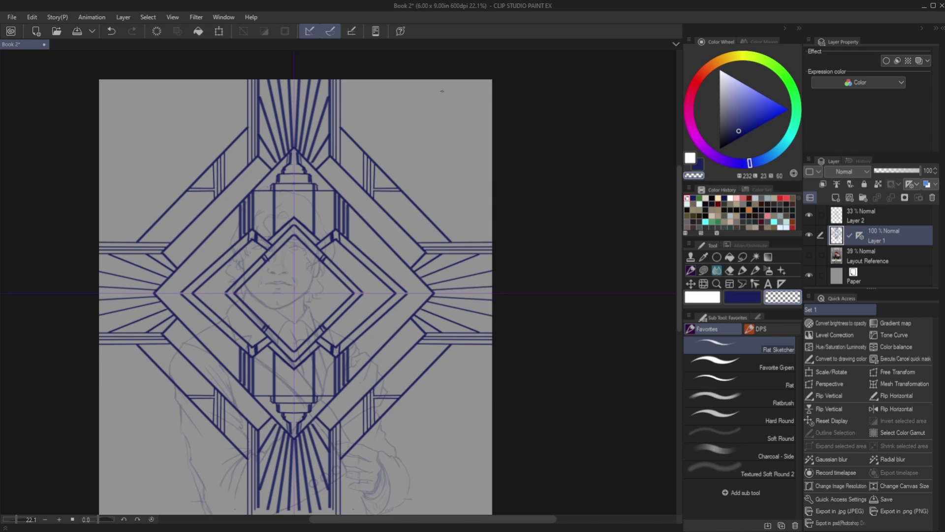
# - Draw several thick dark-blue mirrored ray lines from the top edge, then fit the page upright
pyautogui.moveTo(442, 91); pyautogui.dragTo(248, 69)
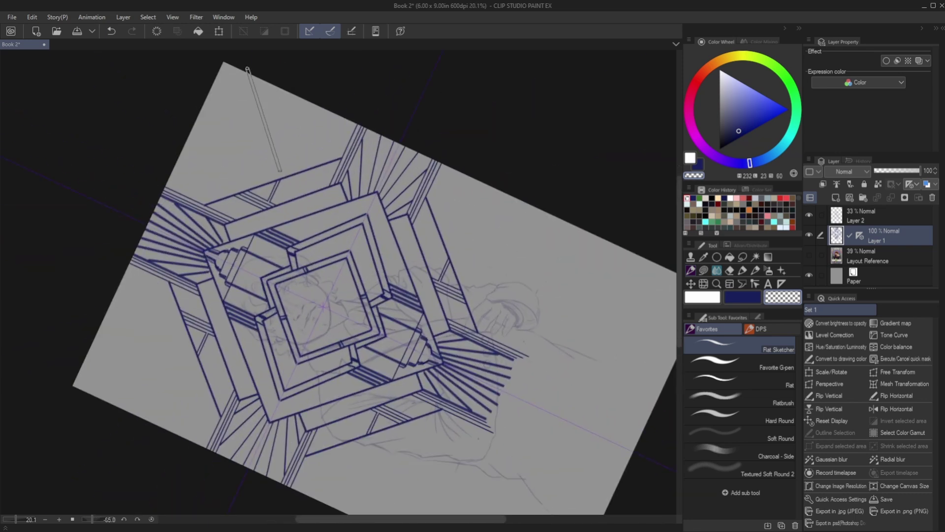
pyautogui.click(702, 297)
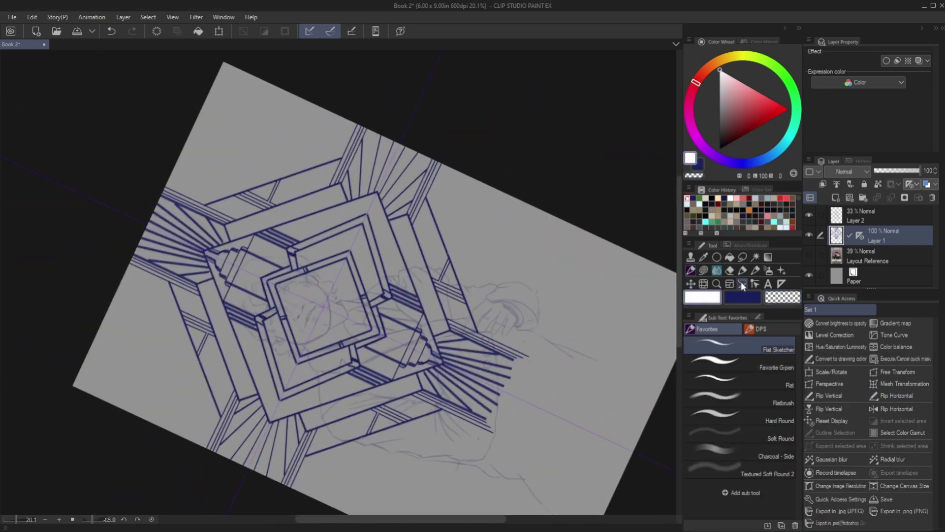
pyautogui.click(742, 297)
pyautogui.moveTo(258, 75); pyautogui.dragTo(294, 172)
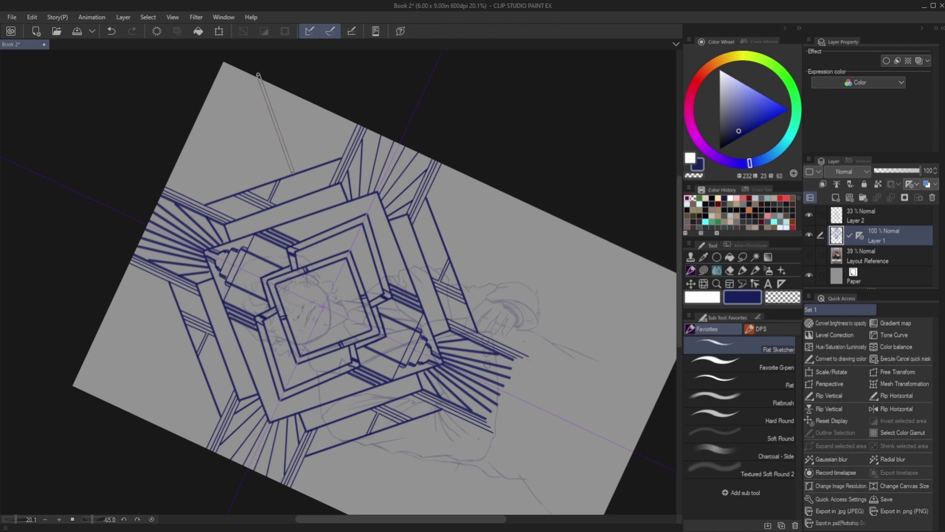
pyautogui.moveTo(201, 97); pyautogui.dragTo(231, 196)
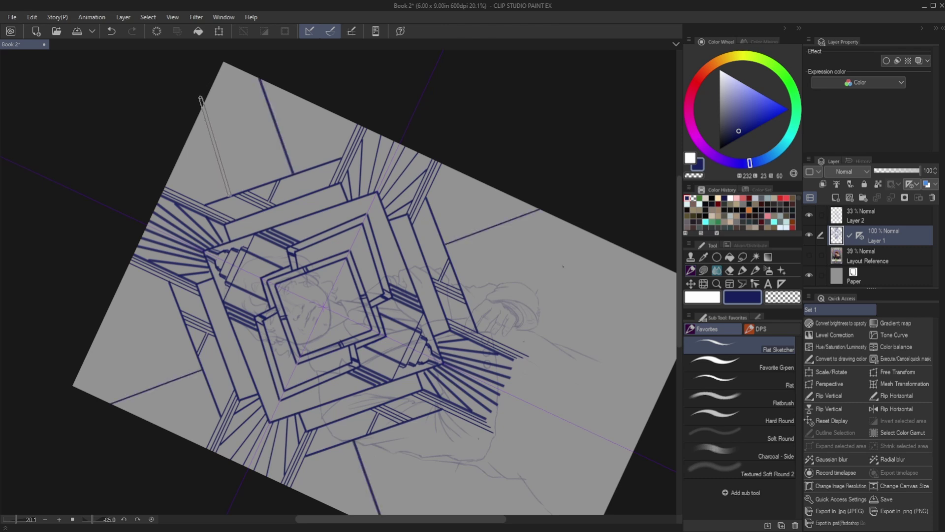
pyautogui.moveTo(201, 97); pyautogui.dragTo(201, 97)
pyautogui.moveTo(263, 78); pyautogui.dragTo(294, 166)
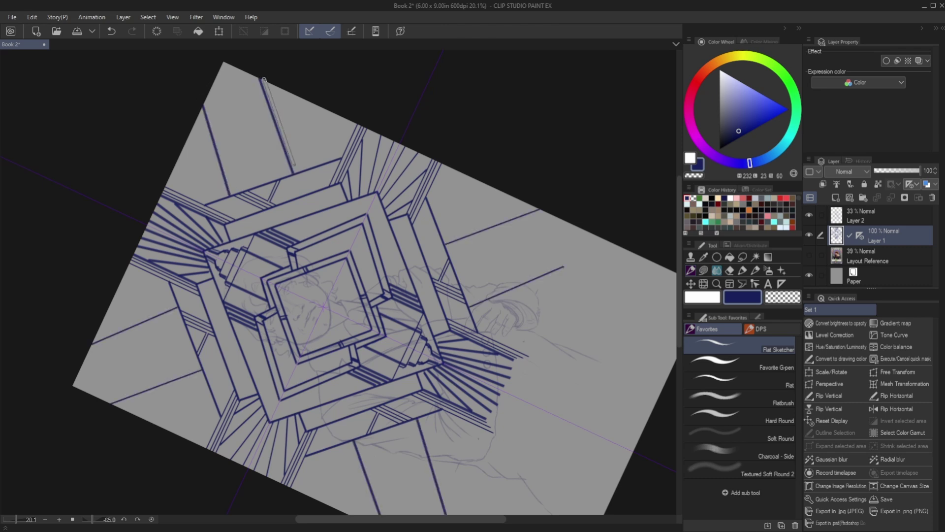
pyautogui.moveTo(264, 79); pyautogui.dragTo(301, 171)
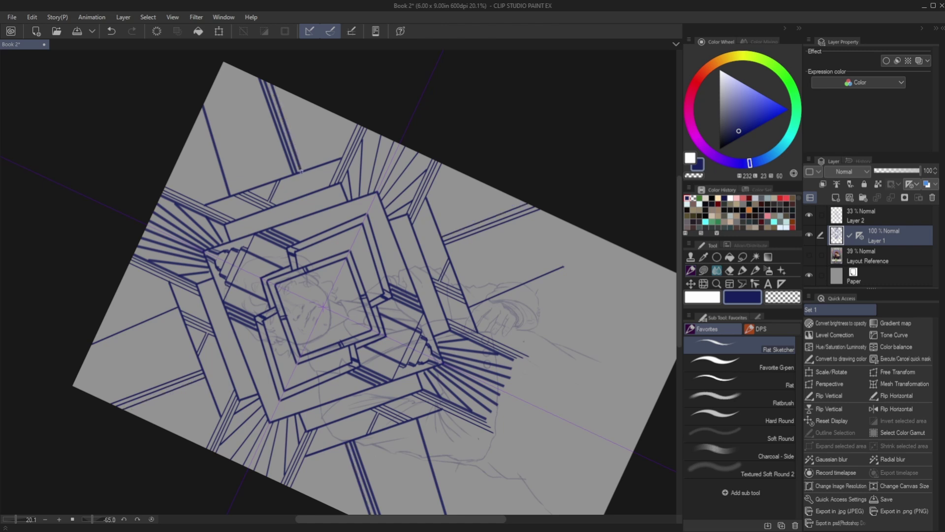
pyautogui.moveTo(276, 81); pyautogui.dragTo(305, 166)
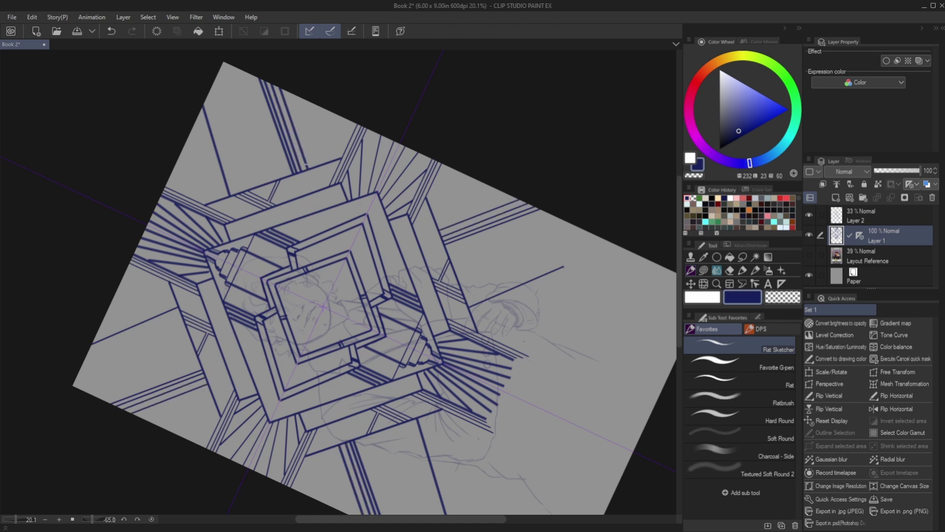
pyautogui.moveTo(199, 111)
pyautogui.mouseDown()
pyautogui.moveTo(224, 196)
pyautogui.moveTo(196, 117)
pyautogui.mouseUp()
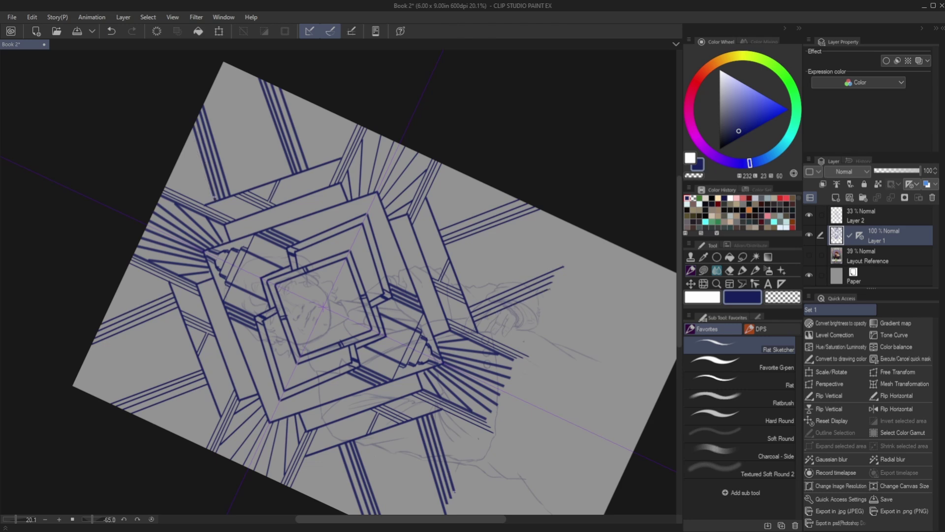
pyautogui.scroll(-3, 219, 196)
pyautogui.hotkey('ctrl', '0')
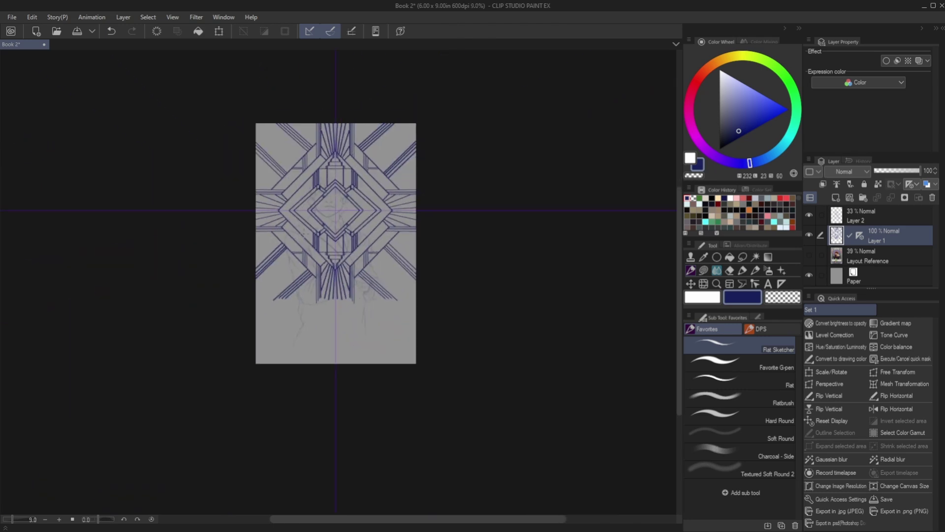
# - Rotate the view to level landscape and undo the stray thin stroke
pyautogui.scroll(1, 343, 202)
pyautogui.scroll(3, 376, 163)
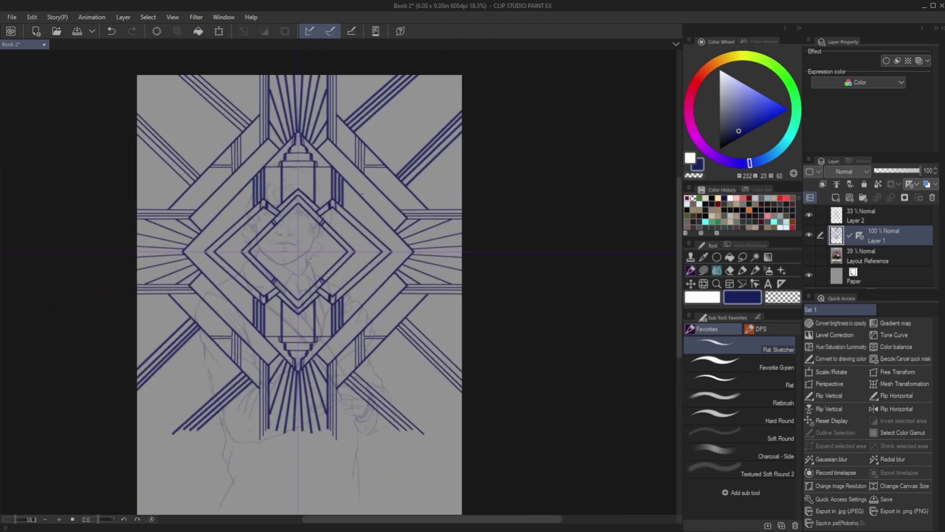
pyautogui.moveTo(404, 206)
pyautogui.mouseDown()
pyautogui.moveTo(434, 315)
pyautogui.moveTo(401, 398)
pyautogui.mouseUp()
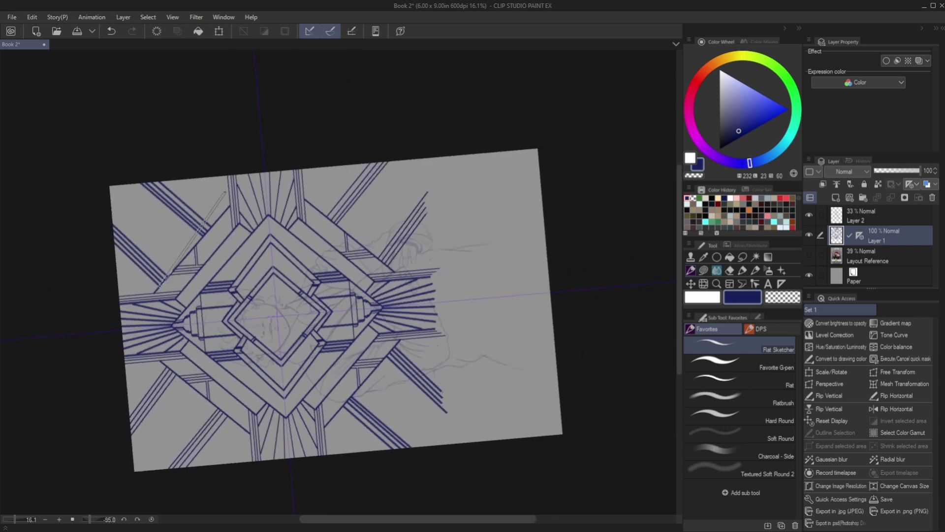
pyautogui.moveTo(217, 207)
pyautogui.mouseDown()
pyautogui.moveTo(225, 192)
pyautogui.moveTo(191, 187)
pyautogui.mouseUp()
pyautogui.hotkey('ctrl', 'z')
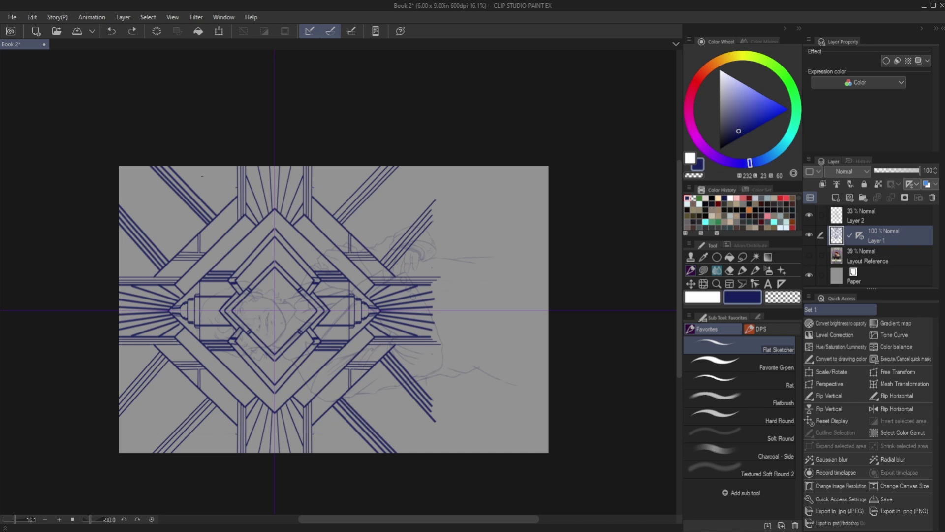
# - Rule four stacked mirrored horizontal bars near the top and pick the transparent colour
pyautogui.scroll(3, 164, 184)
pyautogui.scroll(2, 164, 184)
pyautogui.moveTo(328, 191); pyautogui.dragTo(220, 191)
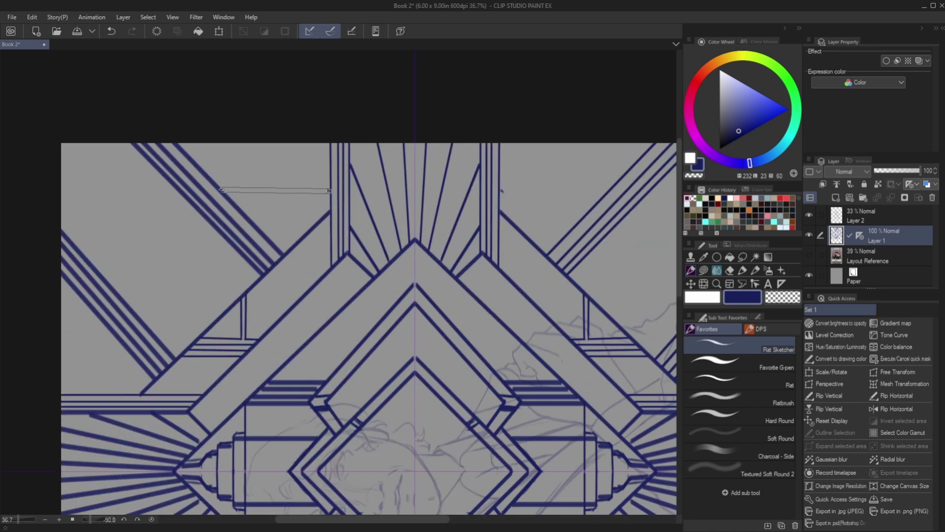
pyautogui.moveTo(329, 187); pyautogui.dragTo(218, 187)
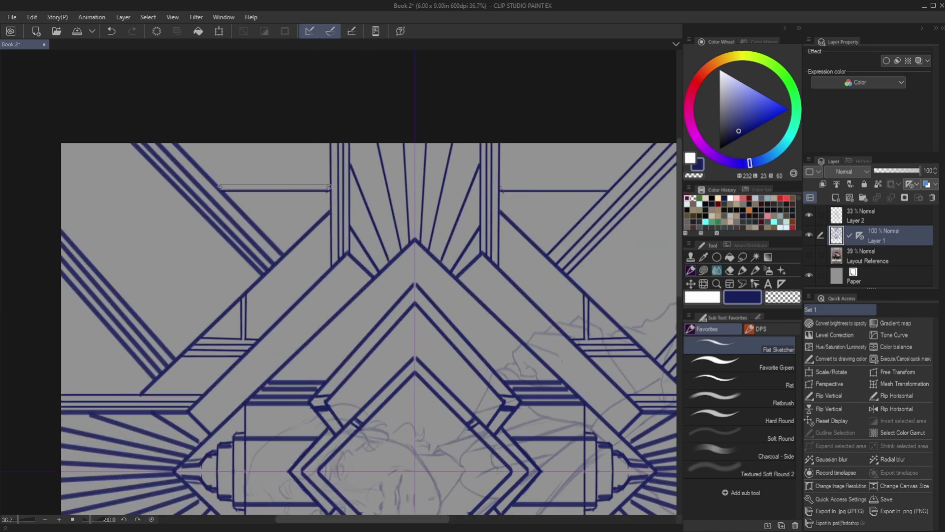
pyautogui.moveTo(328, 181); pyautogui.dragTo(211, 182)
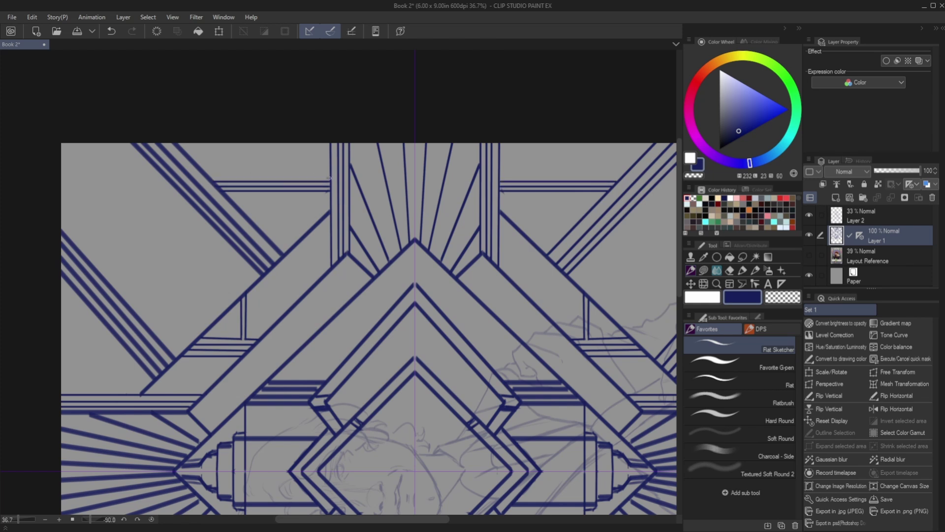
pyautogui.moveTo(329, 177); pyautogui.dragTo(209, 178)
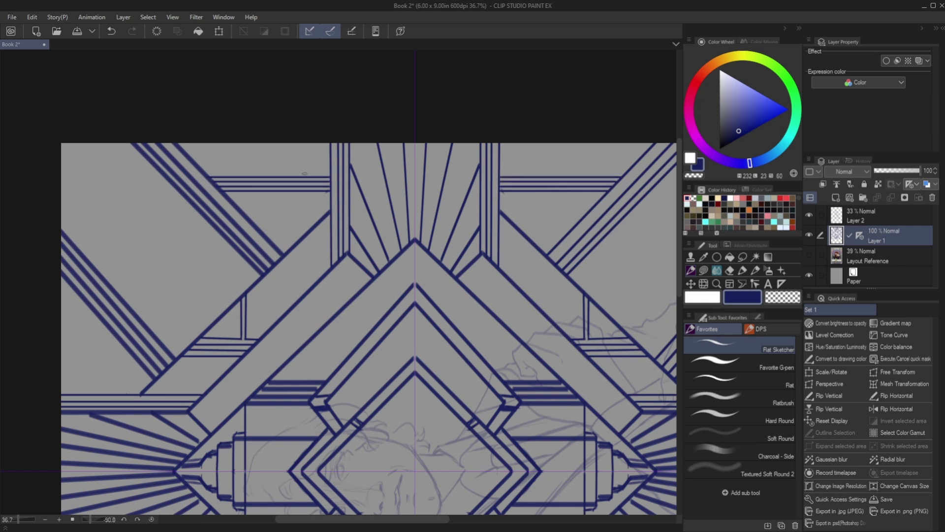
pyautogui.click(777, 298)
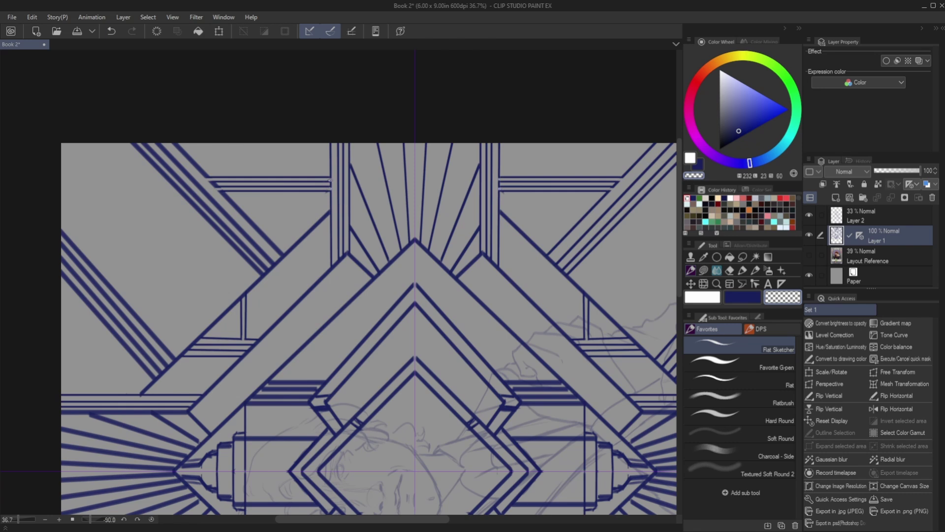
pyautogui.hotkey('ctrl', '0')
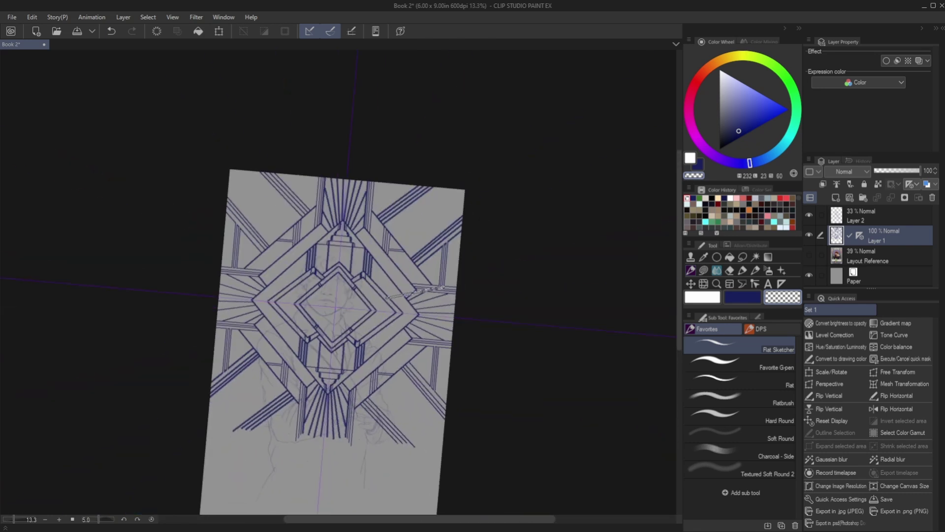
# - Rule more short mirrored horizontal bars across the top of the frame, retrying one
pyautogui.scroll(4, 363, 183)
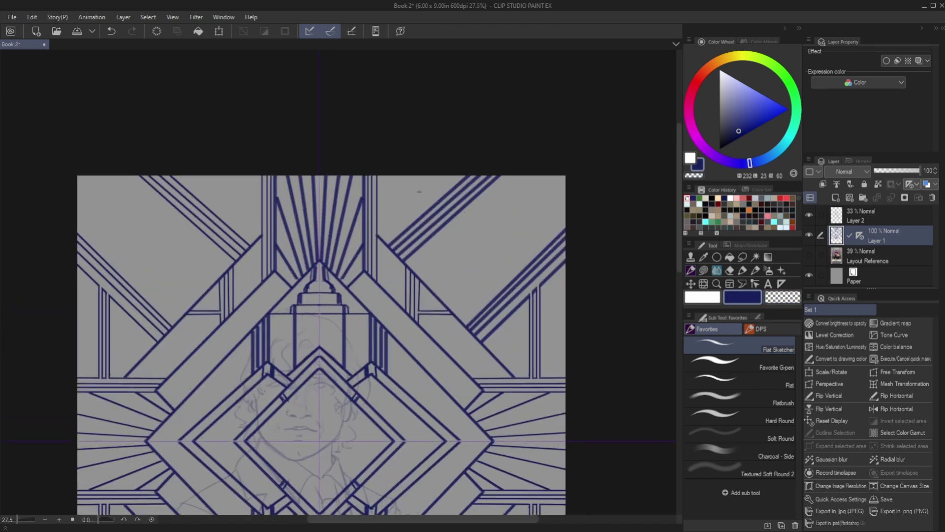
pyautogui.moveTo(436, 206)
pyautogui.mouseDown()
pyautogui.moveTo(369, 207)
pyautogui.moveTo(446, 203)
pyautogui.mouseUp()
pyautogui.hotkey('ctrl', 'z')
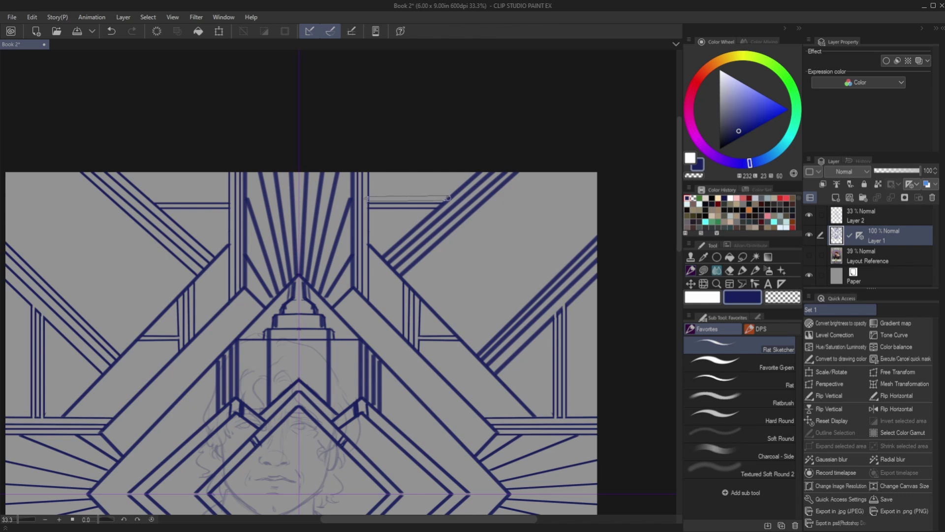
pyautogui.moveTo(368, 197)
pyautogui.mouseDown()
pyautogui.moveTo(447, 197)
pyautogui.moveTo(365, 194)
pyautogui.mouseUp()
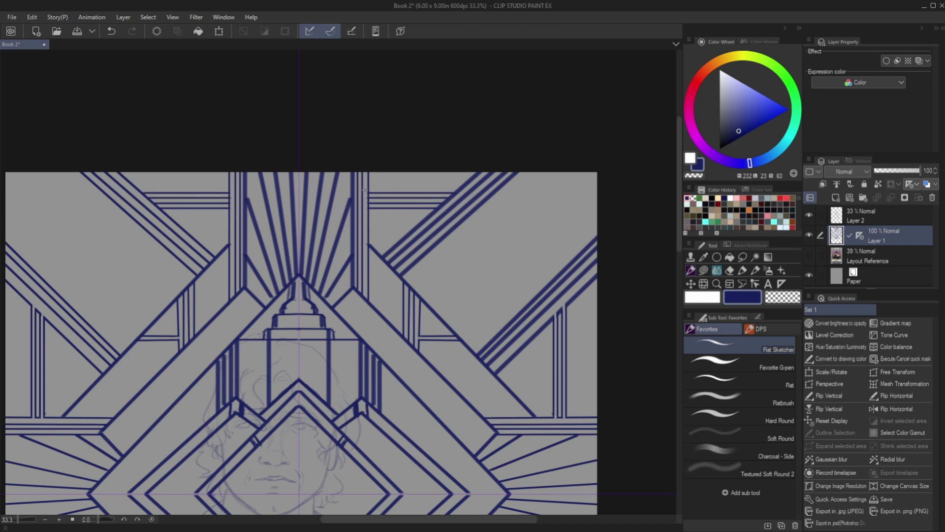
pyautogui.press('c')
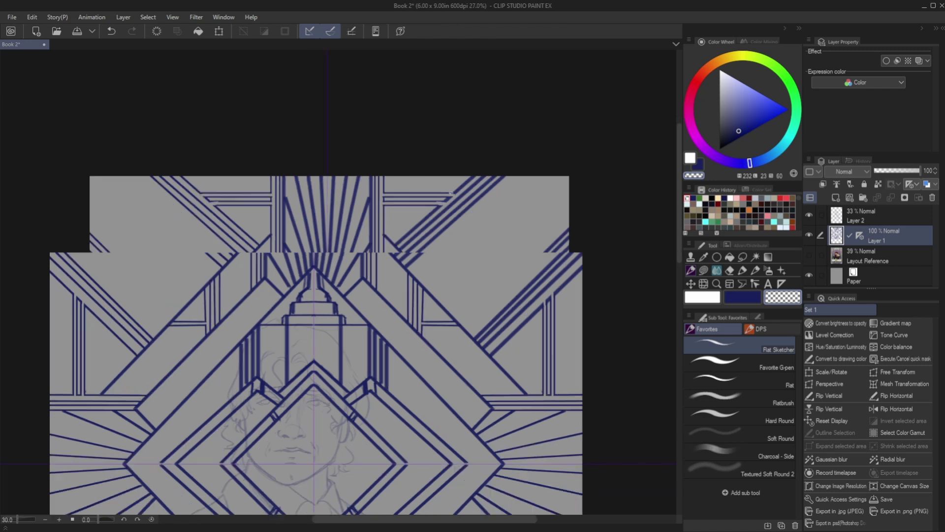
pyautogui.scroll(-4, 453, 194)
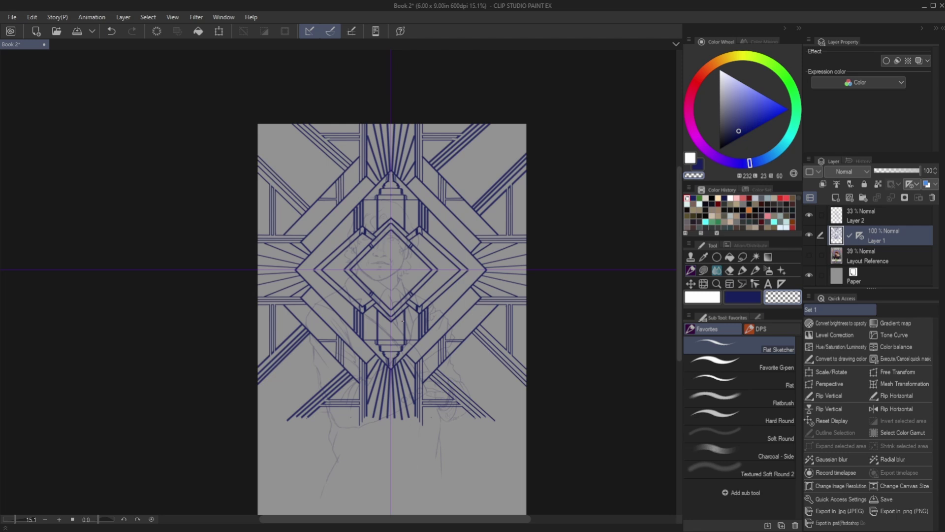
pyautogui.scroll(-1, 402, 321)
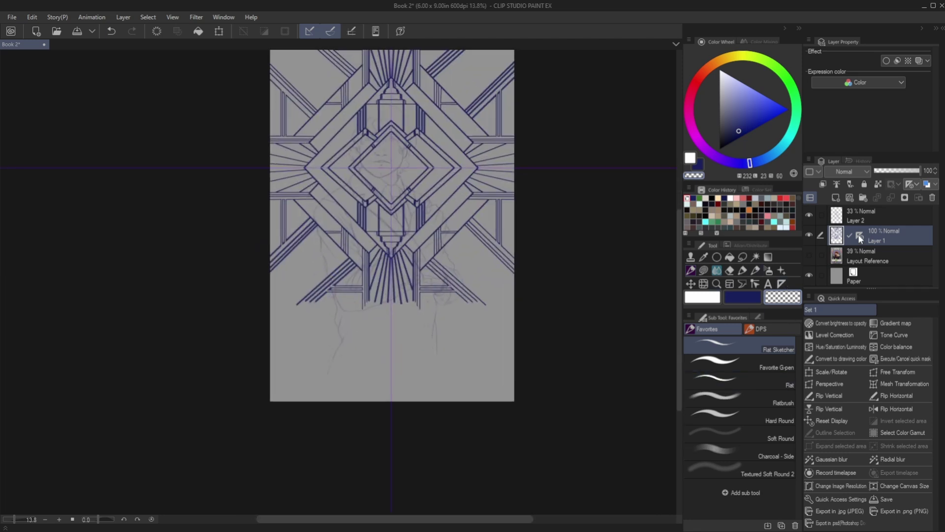
# - Uncheck Set as reference layer on Layer 1
pyautogui.rightClick(861, 238)
pyautogui.click(855, 285)
pyautogui.scroll(2, 281, 259)
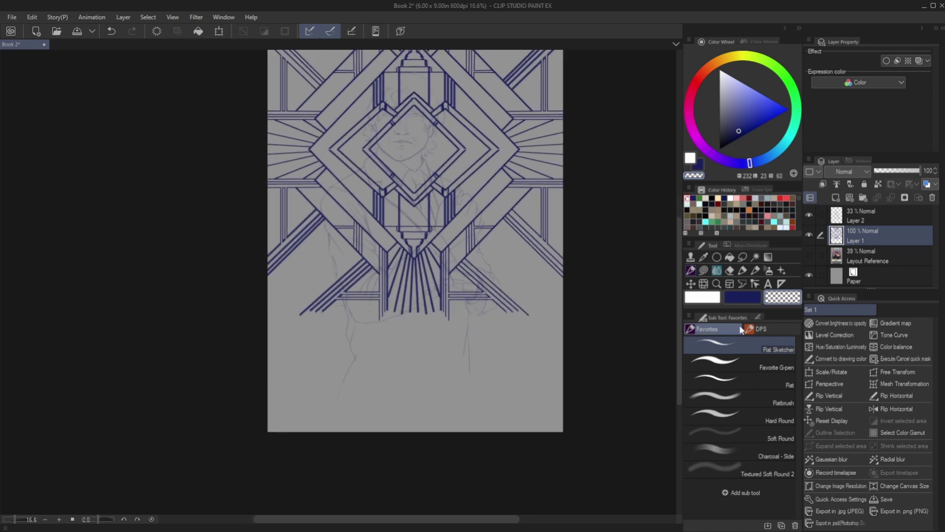
# - Make a rectangular selection over the lower page, clear it, and rotate the view to landscape
pyautogui.click(743, 256)
pyautogui.click(714, 345)
pyautogui.moveTo(617, 473); pyautogui.dragTo(213, 305)
pyautogui.click(308, 447)
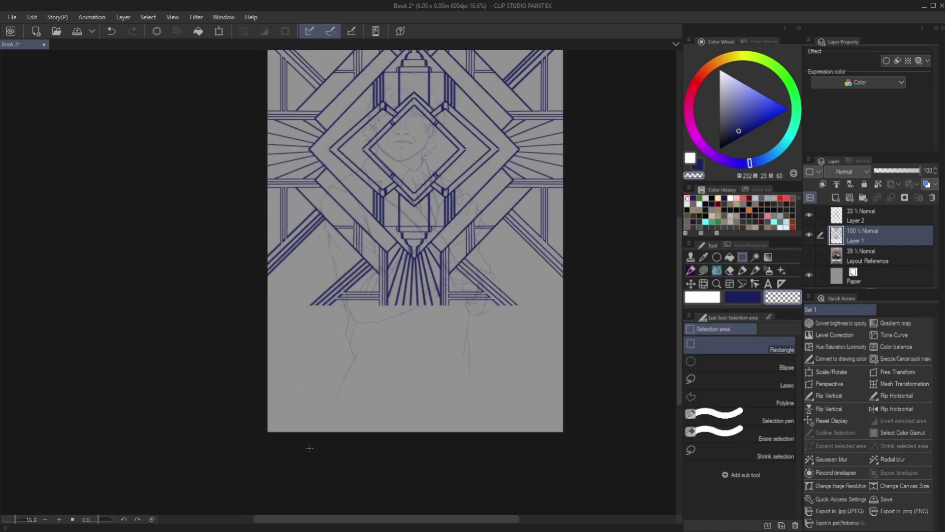
pyautogui.scroll(-3, 309, 447)
pyautogui.press('-')
pyautogui.press('-')
pyautogui.press('-')
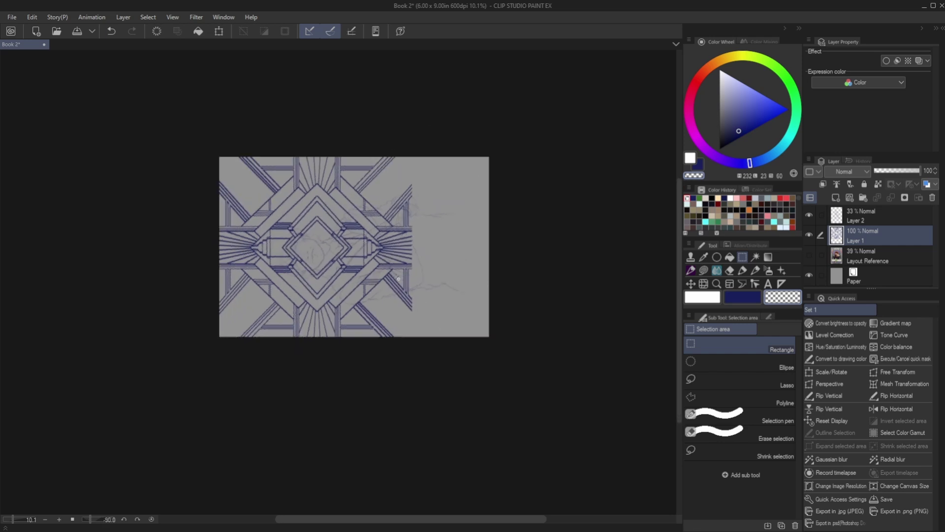
# - Draw a long vertical line with the pen and return to dark blue
pyautogui.scroll(3, 387, 169)
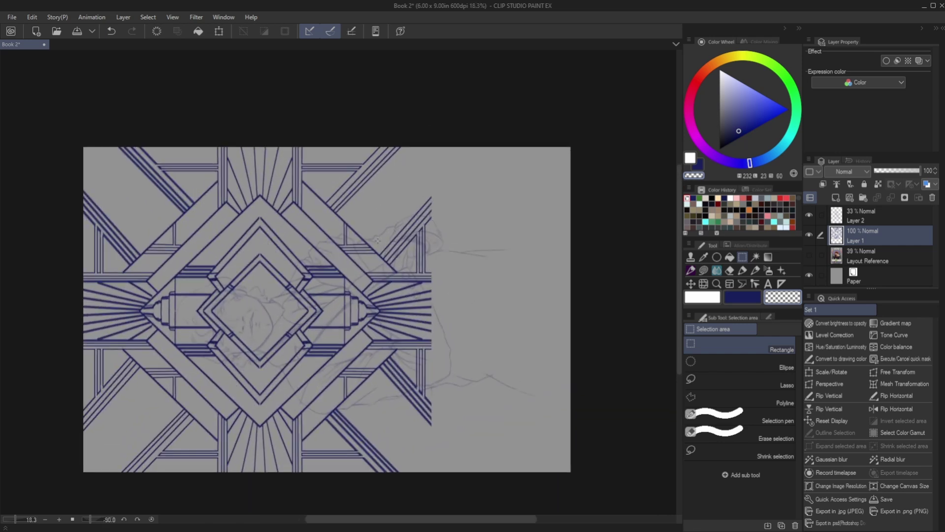
pyautogui.click(690, 269)
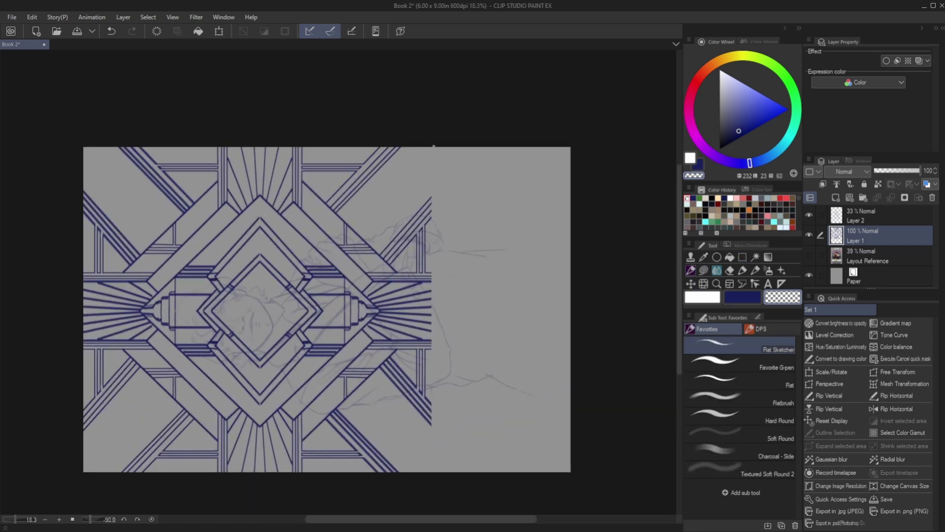
pyautogui.moveTo(435, 146); pyautogui.dragTo(435, 472)
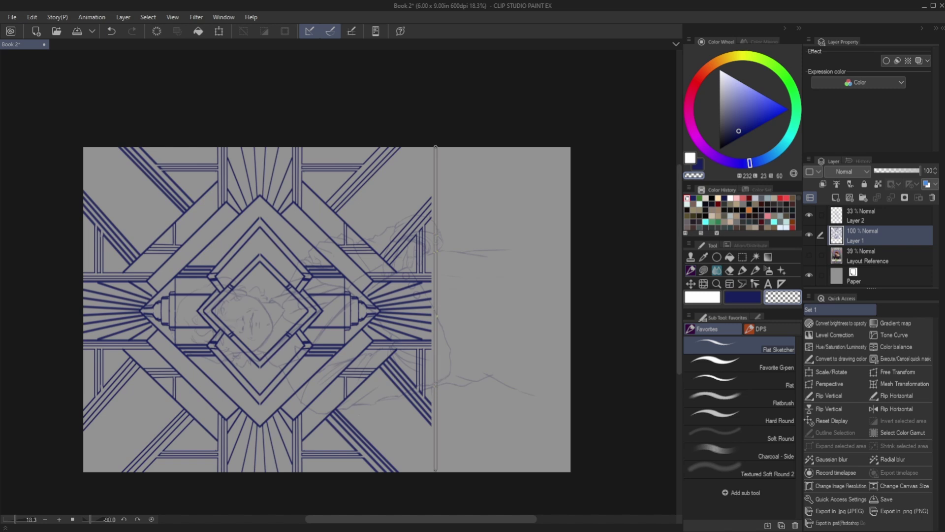
pyautogui.click(737, 298)
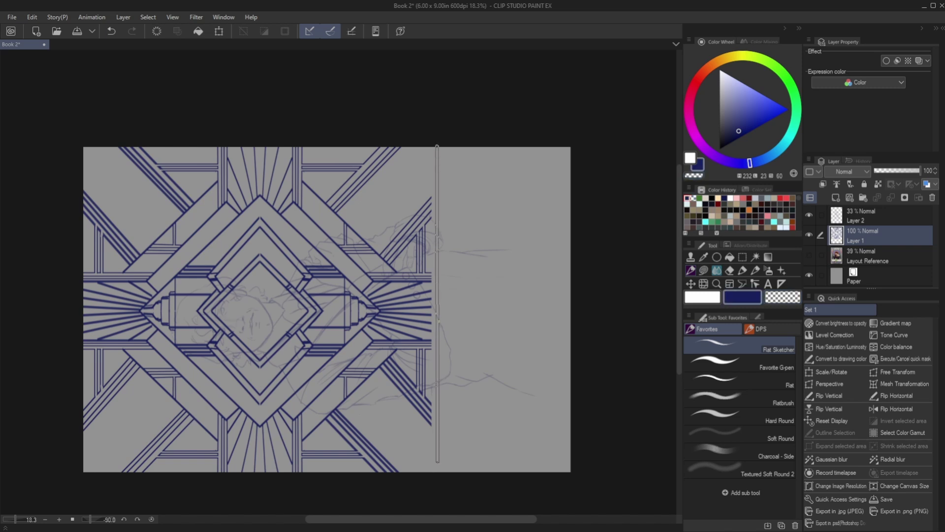
# - Copy a narrow vertical strip around the new line and nudge the copy to the right
pyautogui.press('m')
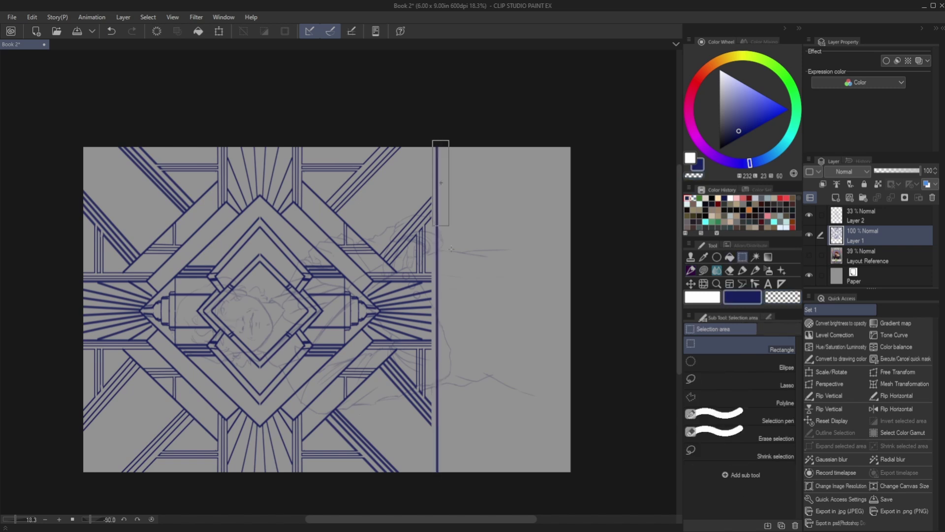
pyautogui.moveTo(436, 472); pyautogui.dragTo(449, 147)
pyautogui.click(690, 284)
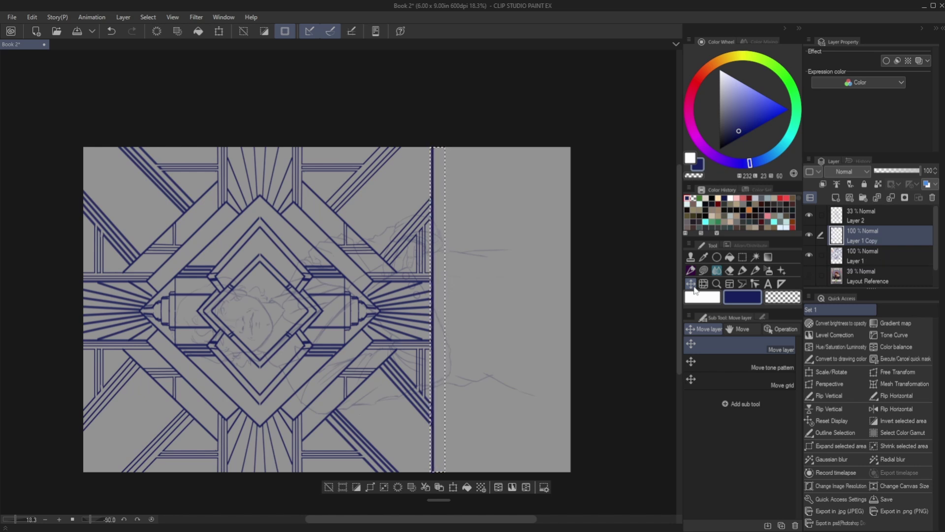
pyautogui.hotkey('ctrl', 'c')
pyautogui.hotkey('ctrl', 'v')
pyautogui.press('Right')
pyautogui.press('Right')
pyautogui.press('Right')
pyautogui.press('Right')
pyautogui.press('Right')
pyautogui.press('Right')
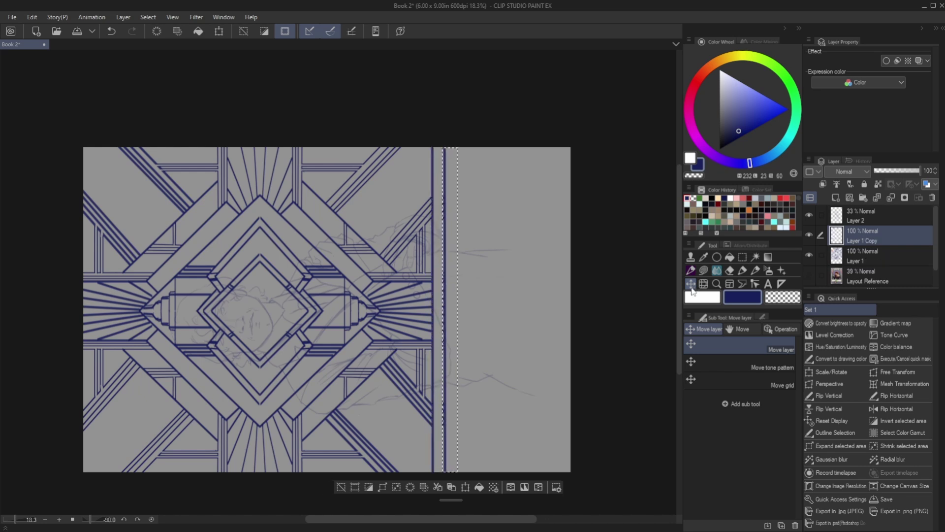
pyautogui.press('Right')
pyautogui.press('Right')
pyautogui.press('Right')
pyautogui.press('Right')
pyautogui.press('Right')
pyautogui.press('Right')
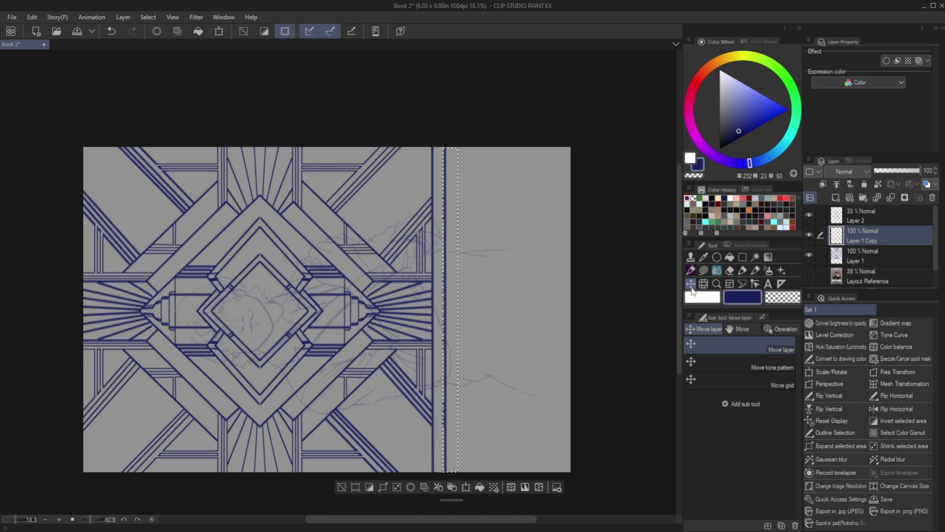
pyautogui.hotkey('ctrl', 'z')
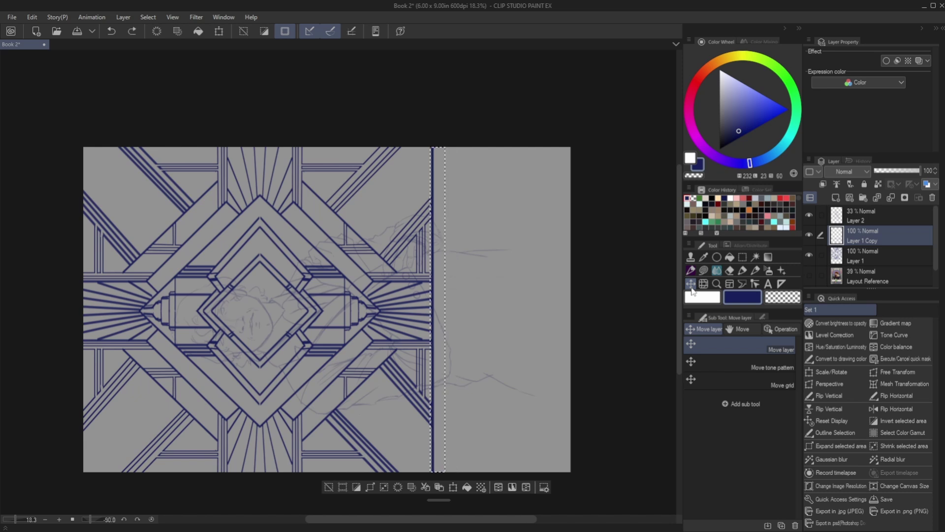
pyautogui.hotkey('ctrl', 'y')
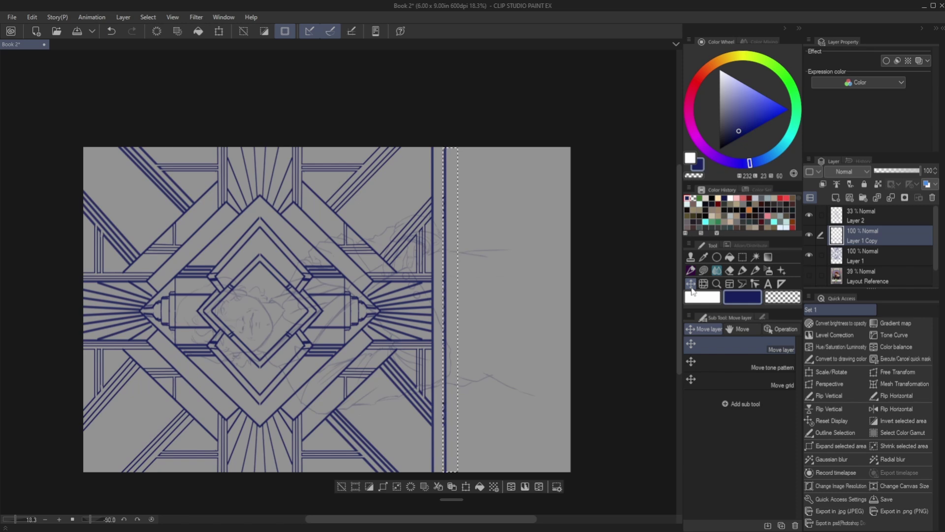
# - Merge the copy down into Layer 1, deselect, and reset the view upright
pyautogui.hotkey('ctrl', 'e')
pyautogui.click(355, 486)
pyautogui.hotkey('ctrl', '0')
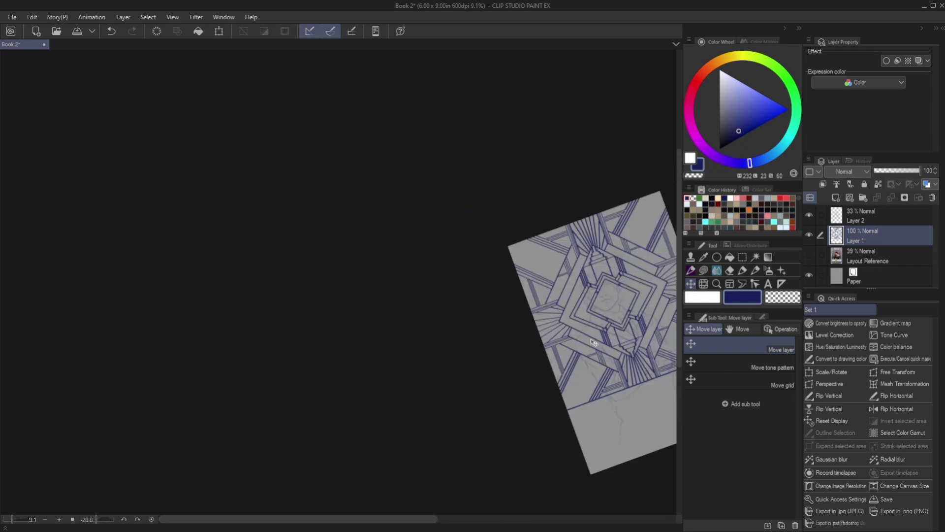
# - Draw a straight bar and paste a copy nudged just below it
pyautogui.scroll(2, 555, 405)
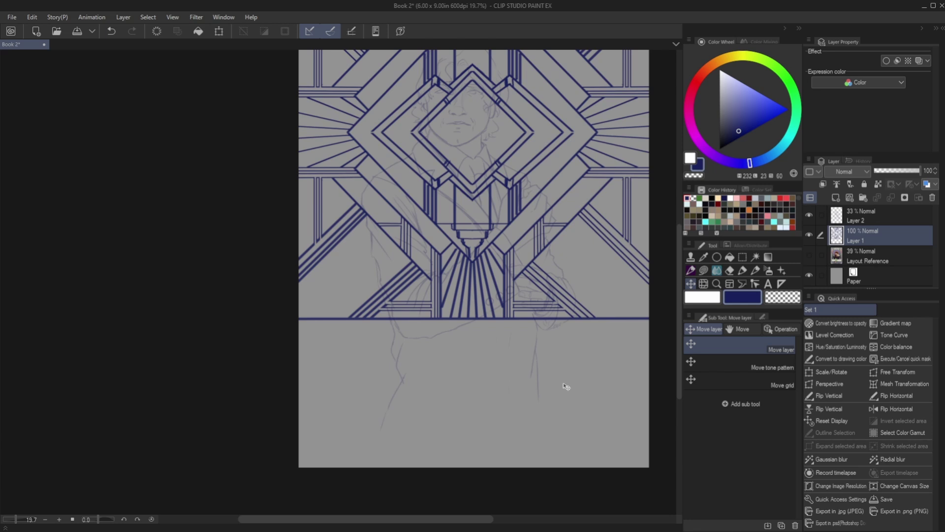
pyautogui.press('p')
pyautogui.moveTo(650, 331)
pyautogui.mouseDown()
pyautogui.moveTo(291, 329)
pyautogui.moveTo(654, 348)
pyautogui.mouseUp()
pyautogui.press('m')
pyautogui.hotkey('ctrl', 'c')
pyautogui.hotkey('ctrl', 'v')
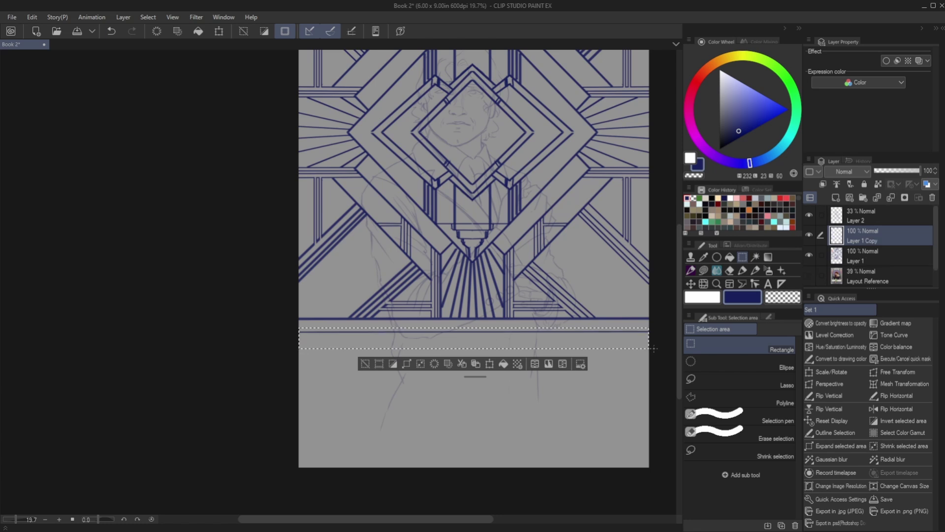
pyautogui.click(691, 283)
pyautogui.press('Down')
pyautogui.press('Down')
pyautogui.press('Down')
# - Duplicate the bar twice more, nudging each copy lower, and merge the copies down
pyautogui.press('Down')
pyautogui.press('Down')
pyautogui.press('Down')
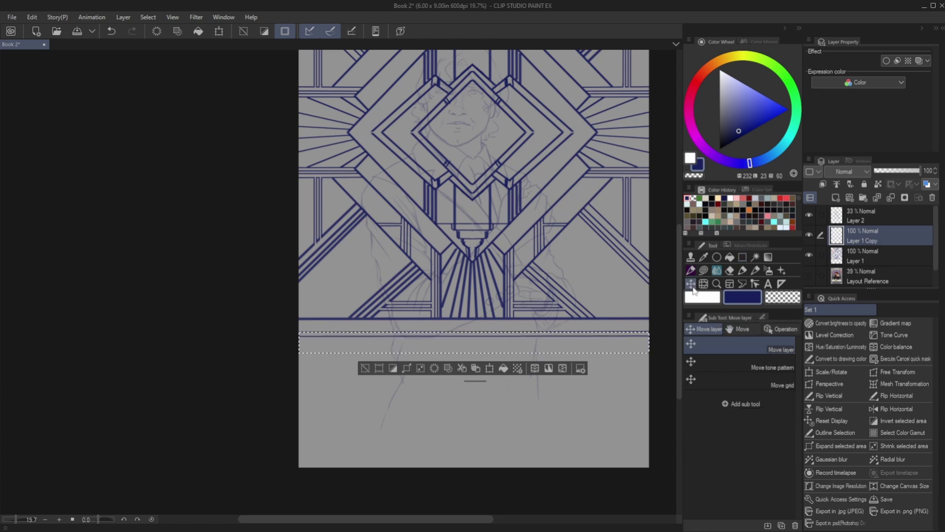
pyautogui.click(364, 368)
pyautogui.hotkey('ctrl', 'c')
pyautogui.hotkey('ctrl', 'v')
pyautogui.press('Down')
pyautogui.press('Down')
pyautogui.press('Down')
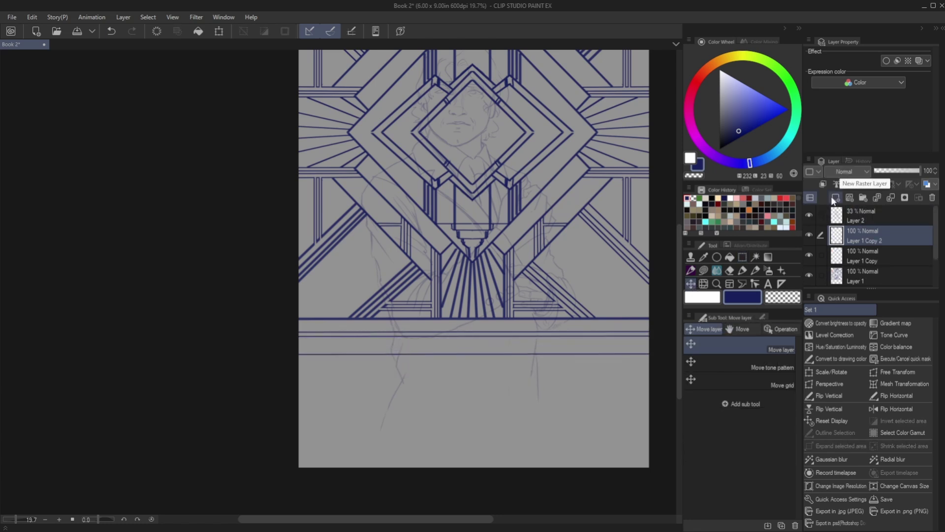
pyautogui.press('Down')
pyautogui.press('Down')
pyautogui.press('Down')
pyautogui.press('Down')
pyautogui.press('Down')
pyautogui.hotkey('ctrl', 'c')
pyautogui.hotkey('ctrl', 'v')
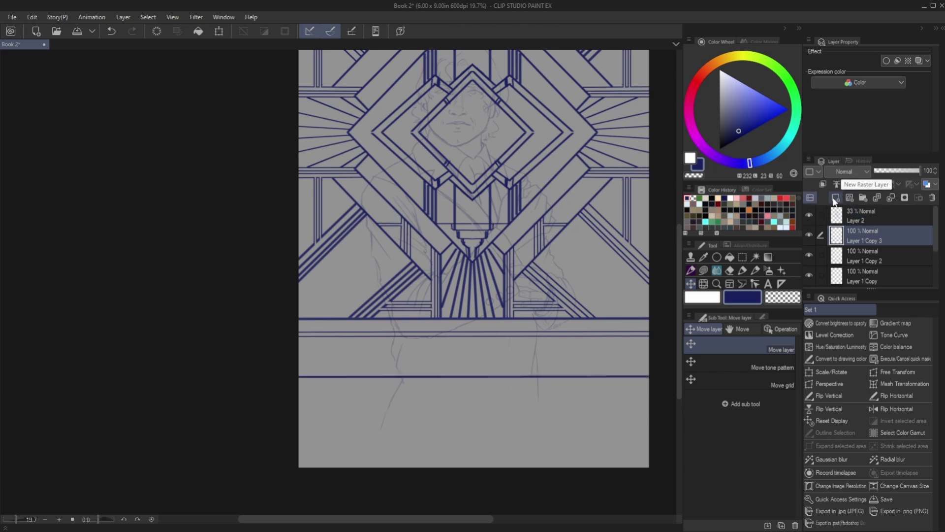
pyautogui.press('Down')
pyautogui.press('Down')
pyautogui.press('Down')
pyautogui.press('Down')
pyautogui.press('Down')
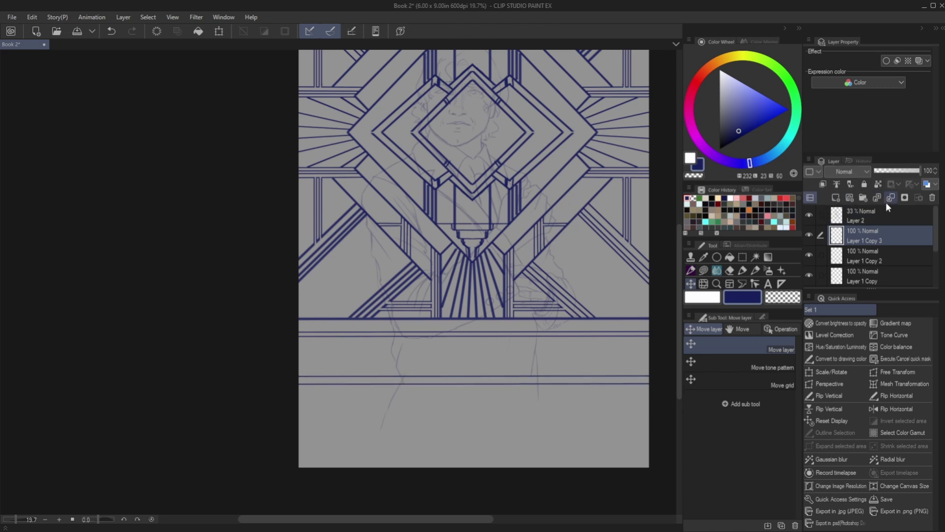
pyautogui.click(890, 198)
pyautogui.click(890, 198)
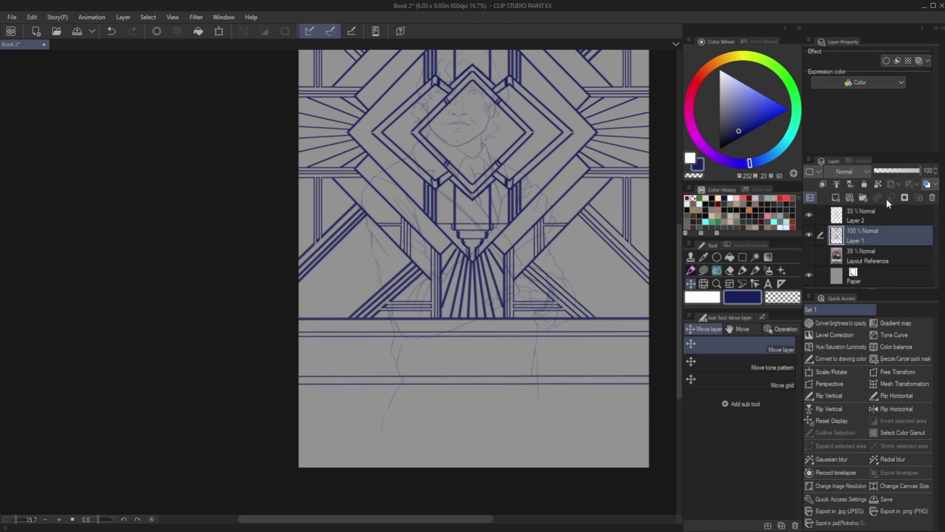
# - Merge the last bar copy into Layer 1 and add a layer mask to Layer 2
pyautogui.click(888, 198)
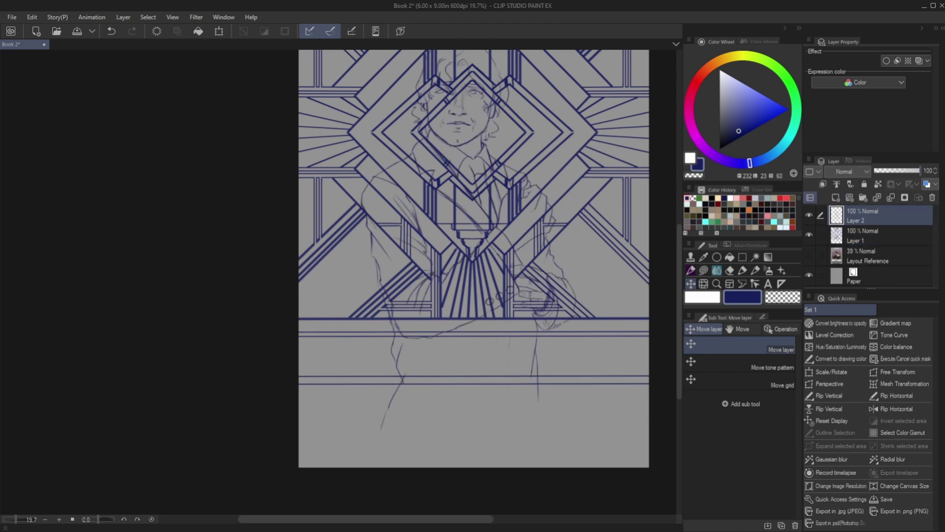
pyautogui.click(840, 222)
pyautogui.click(904, 197)
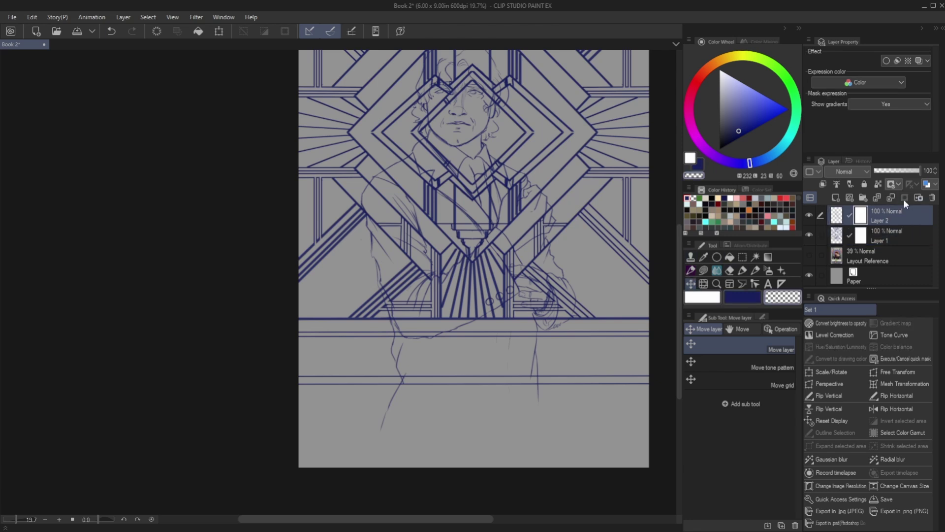
# - Make and clear a rectangular selection, draw a G-pen stroke, then make Layer 1 active
pyautogui.click(743, 256)
pyautogui.moveTo(333, 345); pyautogui.dragTo(613, 458)
pyautogui.click(364, 475)
pyautogui.press('p')
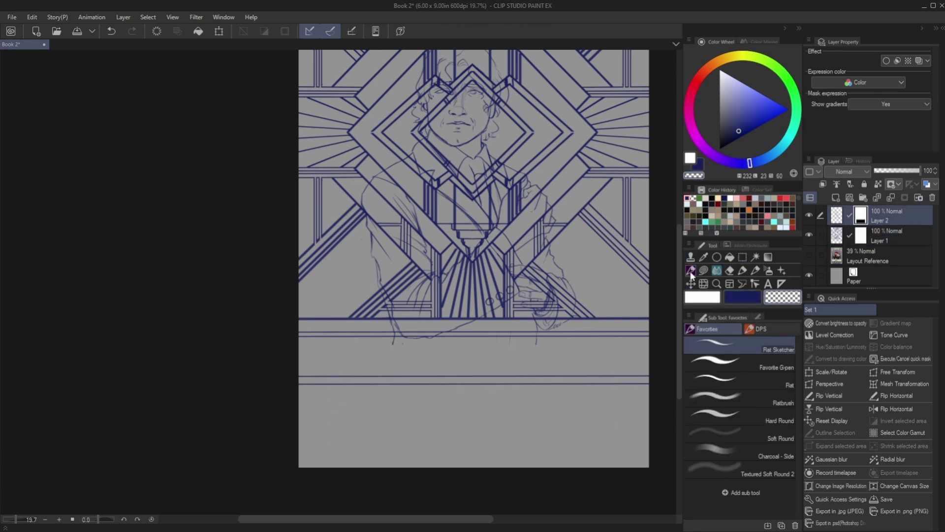
pyautogui.click(714, 364)
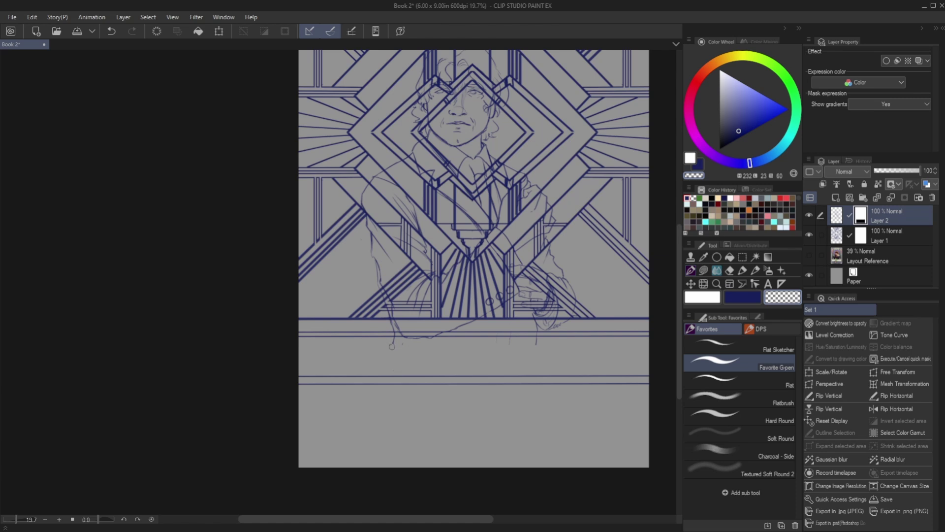
pyautogui.moveTo(394, 338); pyautogui.dragTo(532, 322)
pyautogui.click(690, 284)
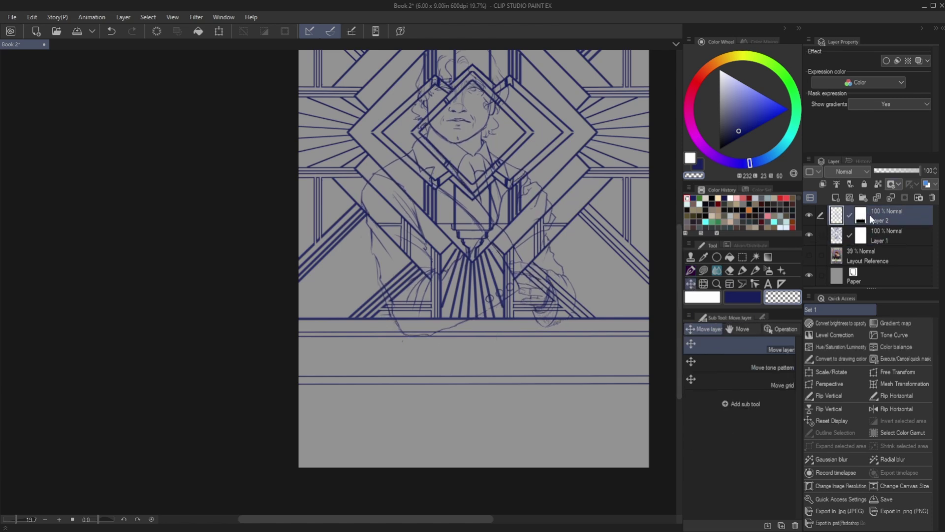
pyautogui.click(881, 235)
# - Switch to lasso fill and mask out the frame lines crossing the man's arm
pyautogui.click(703, 271)
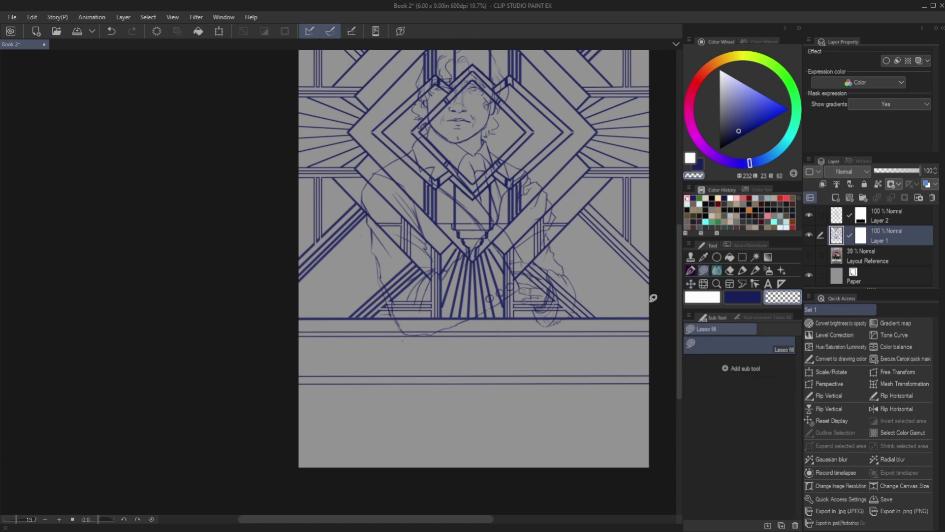
pyautogui.moveTo(475, 148)
pyautogui.mouseDown()
pyautogui.moveTo(504, 156)
pyautogui.moveTo(550, 239)
pyautogui.moveTo(556, 303)
pyautogui.mouseUp()
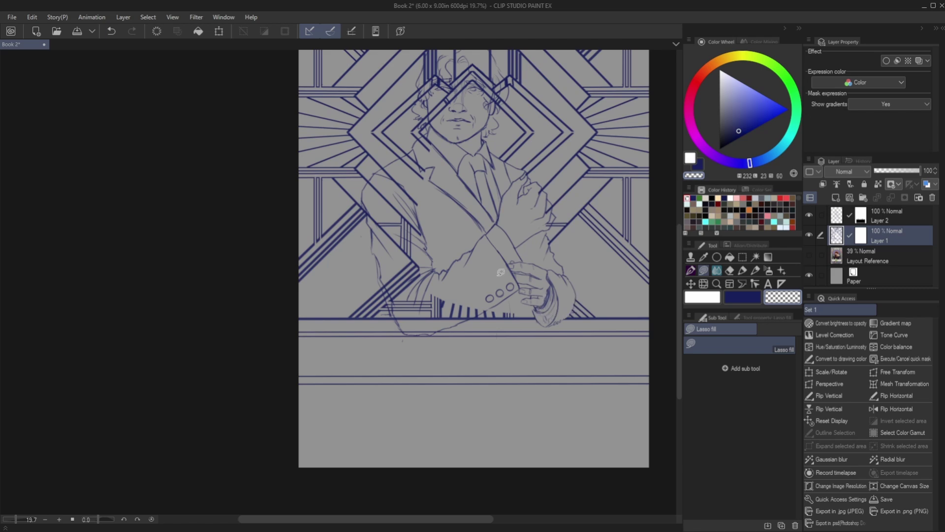
pyautogui.scroll(5, 432, 133)
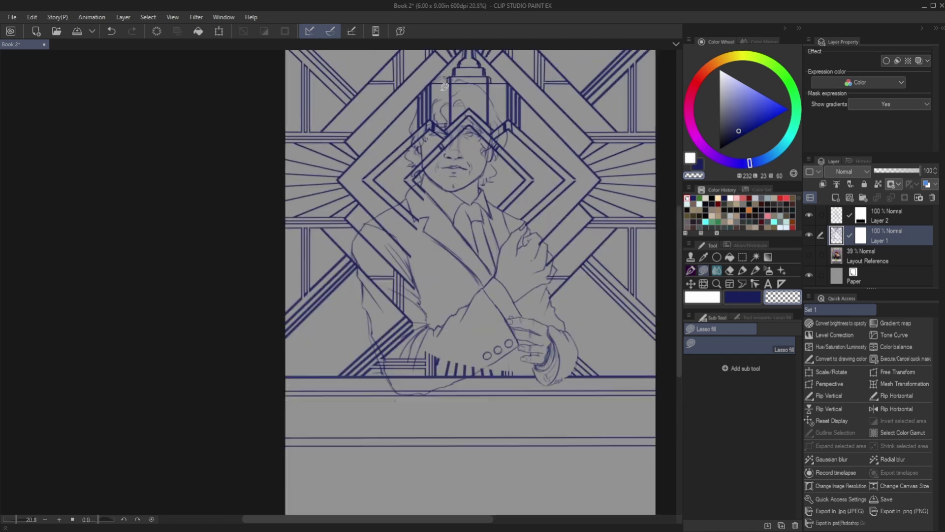
# - Mask the frame lines around the man's face, neck and hair, including leftover blue bits
pyautogui.moveTo(463, 71)
pyautogui.mouseDown()
pyautogui.moveTo(433, 64)
pyautogui.moveTo(461, 71)
pyautogui.mouseUp()
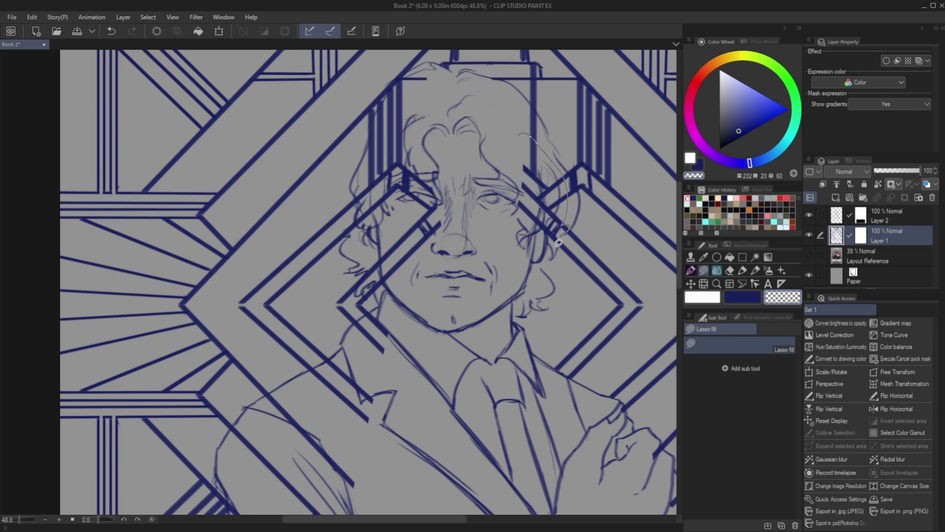
pyautogui.moveTo(538, 282); pyautogui.dragTo(448, 392)
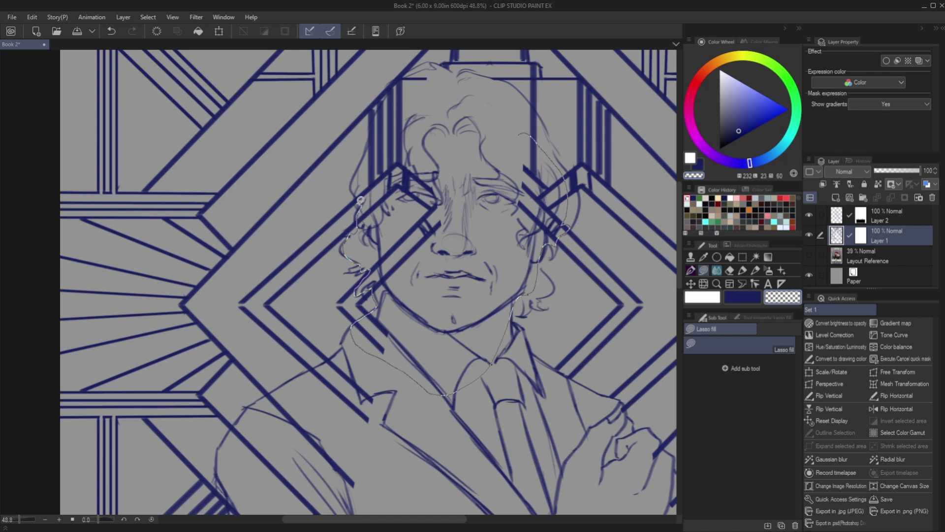
pyautogui.moveTo(368, 146); pyautogui.dragTo(516, 136)
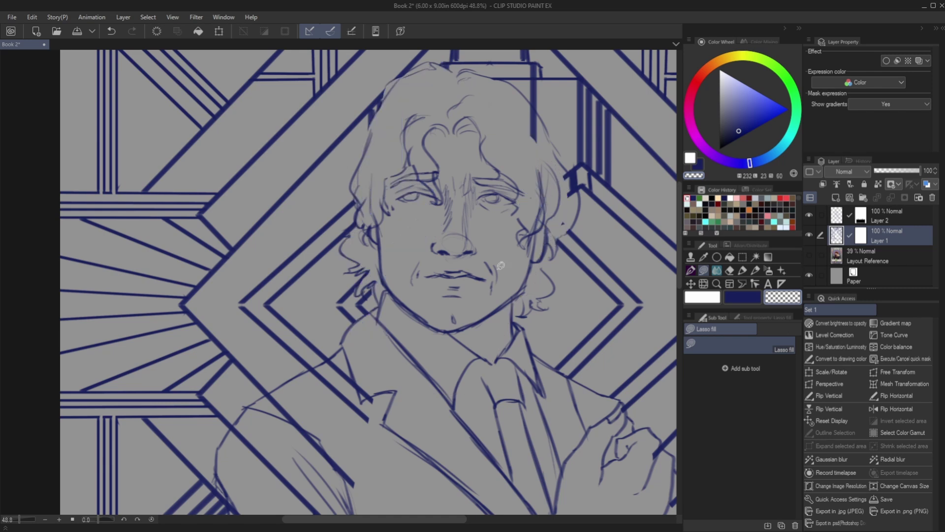
pyautogui.moveTo(559, 197); pyautogui.dragTo(536, 194)
pyautogui.scroll(-3, 347, 246)
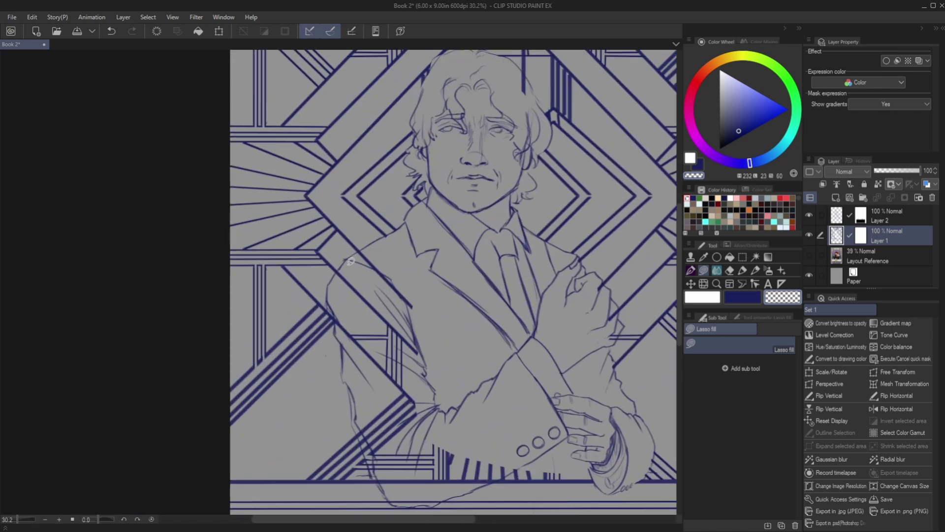
pyautogui.scroll(1, 350, 257)
pyautogui.scroll(-3, 322, 299)
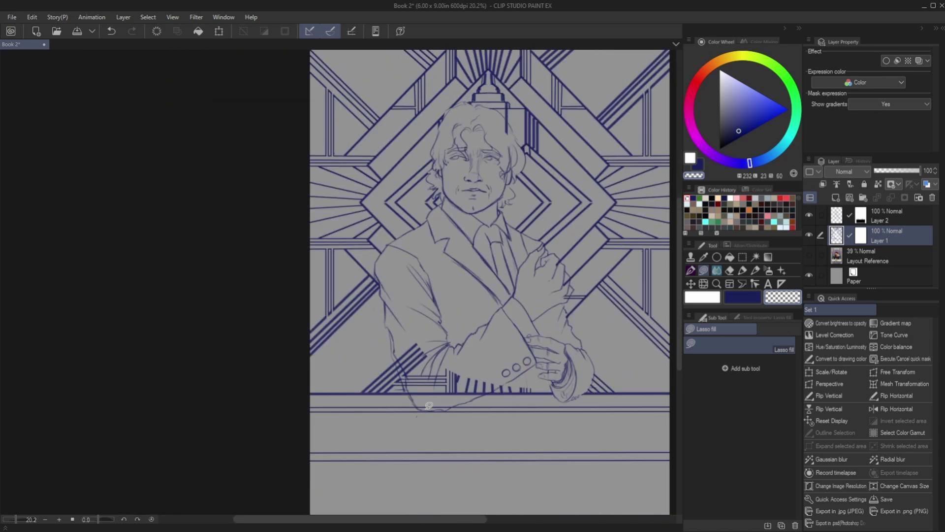
pyautogui.scroll(3, 384, 394)
# - Hide the stripes and frame lines over the lower jacket and along its edge
pyautogui.moveTo(418, 270); pyautogui.dragTo(373, 302)
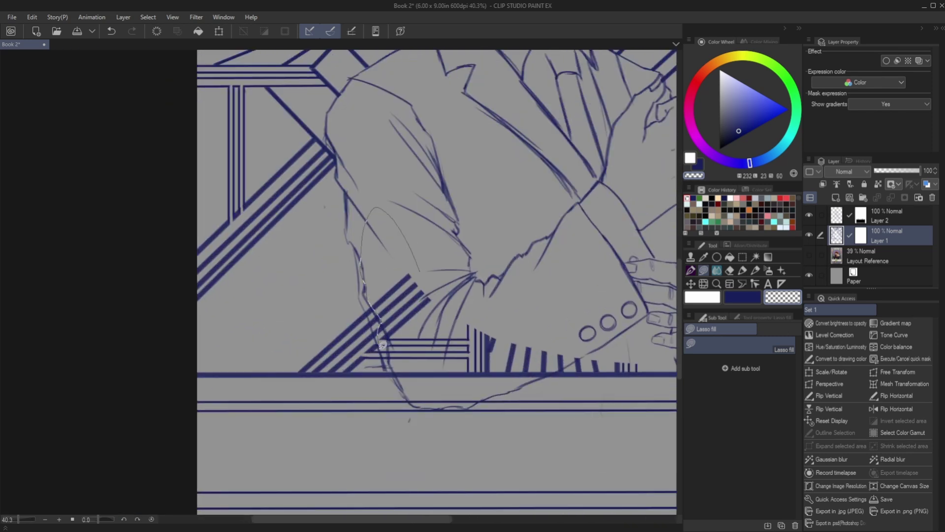
pyautogui.moveTo(386, 362); pyautogui.dragTo(537, 387)
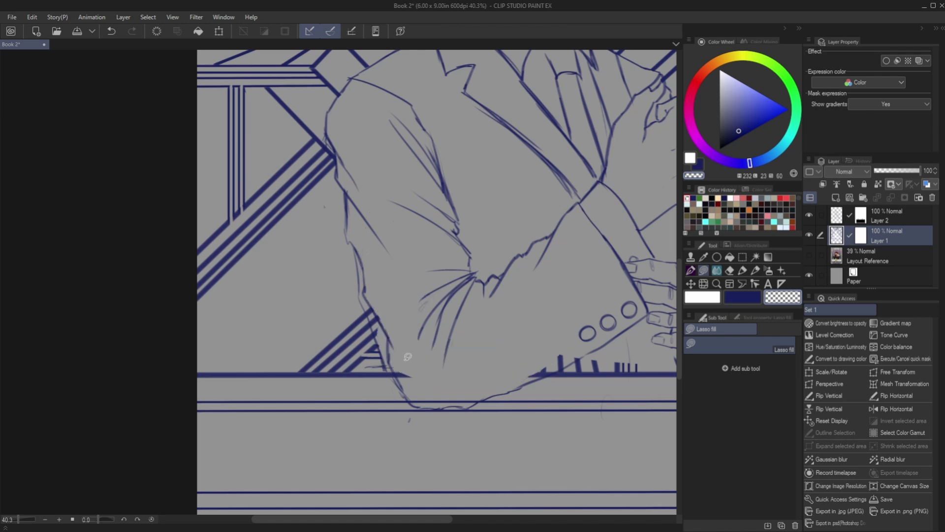
pyautogui.moveTo(575, 334); pyautogui.dragTo(536, 376)
pyautogui.scroll(-3, 532, 354)
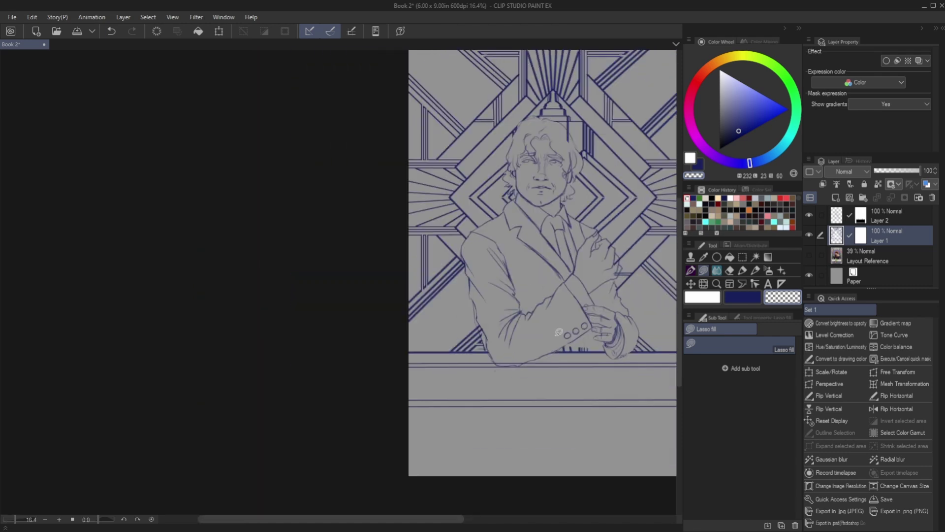
pyautogui.scroll(2, 522, 335)
# - Mask the frame lines near the cuff buttons and rotate the page view back upright
pyautogui.moveTo(610, 322)
pyautogui.mouseDown()
pyautogui.moveTo(521, 329)
pyautogui.moveTo(580, 285)
pyautogui.mouseUp()
pyautogui.scroll(-3, 579, 284)
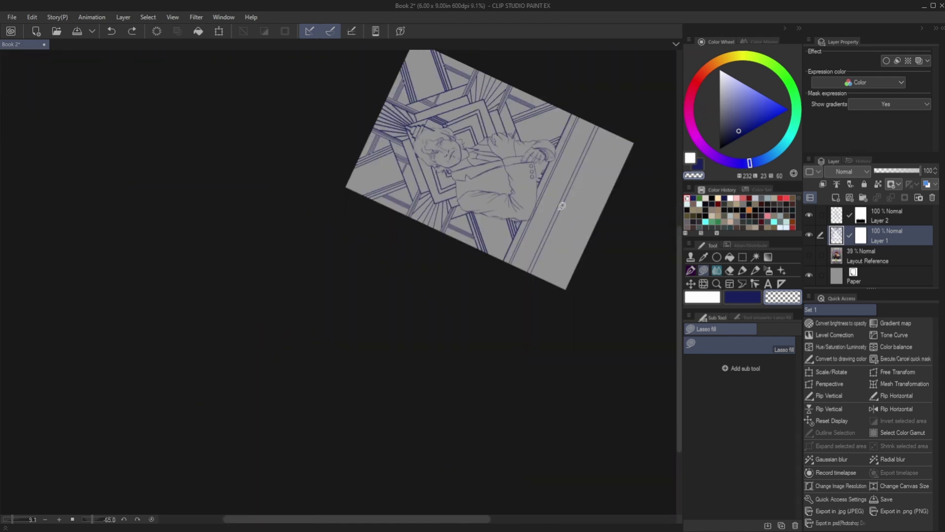
pyautogui.scroll(3, 482, 89)
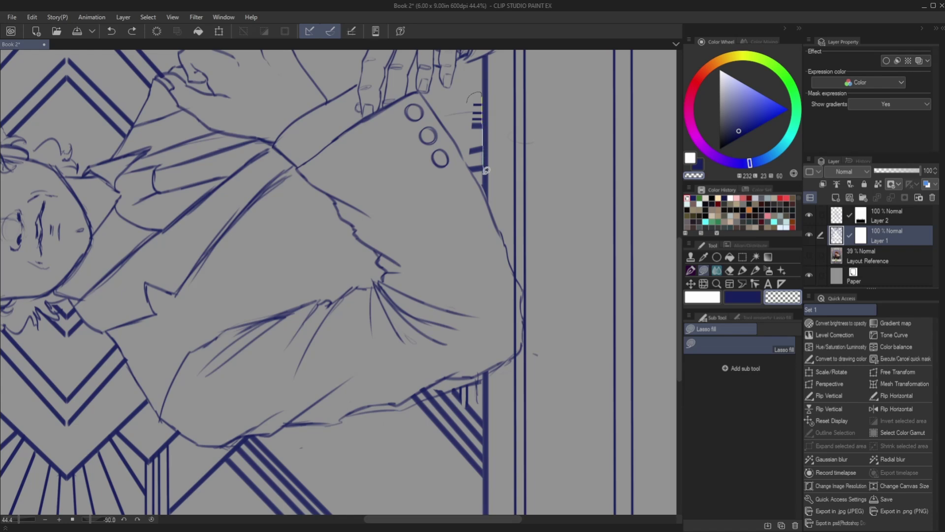
pyautogui.scroll(-3, 486, 170)
pyautogui.scroll(-2, 443, 222)
pyautogui.moveTo(433, 256); pyautogui.dragTo(407, 290)
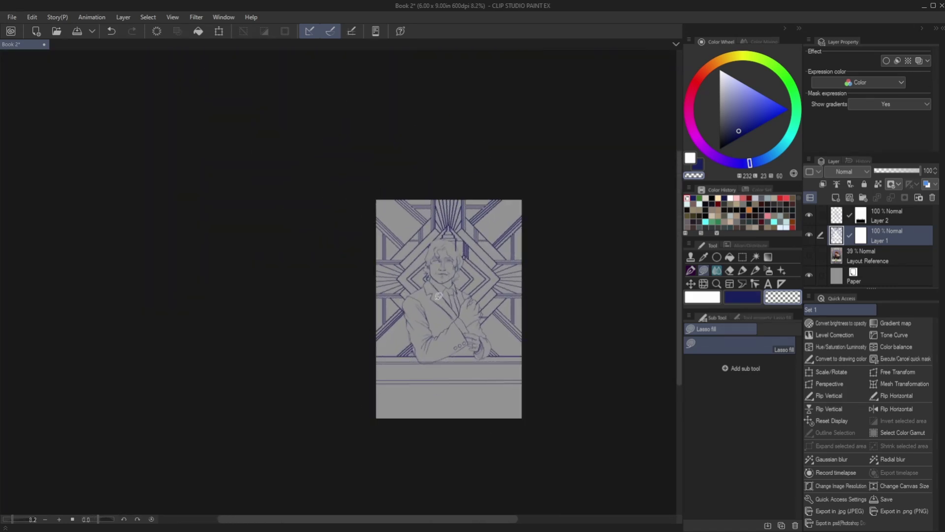
pyautogui.scroll(2, 438, 295)
pyautogui.scroll(3, 443, 379)
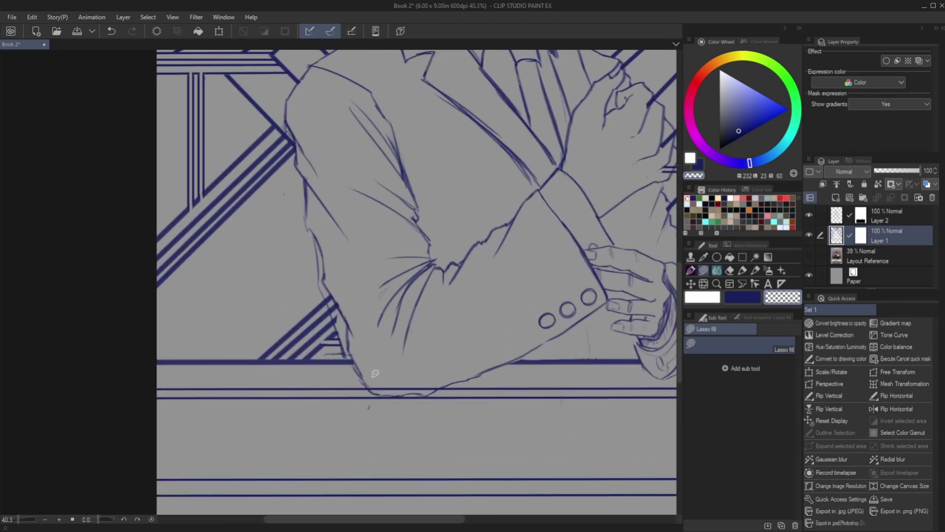
pyautogui.scroll(-3, 453, 365)
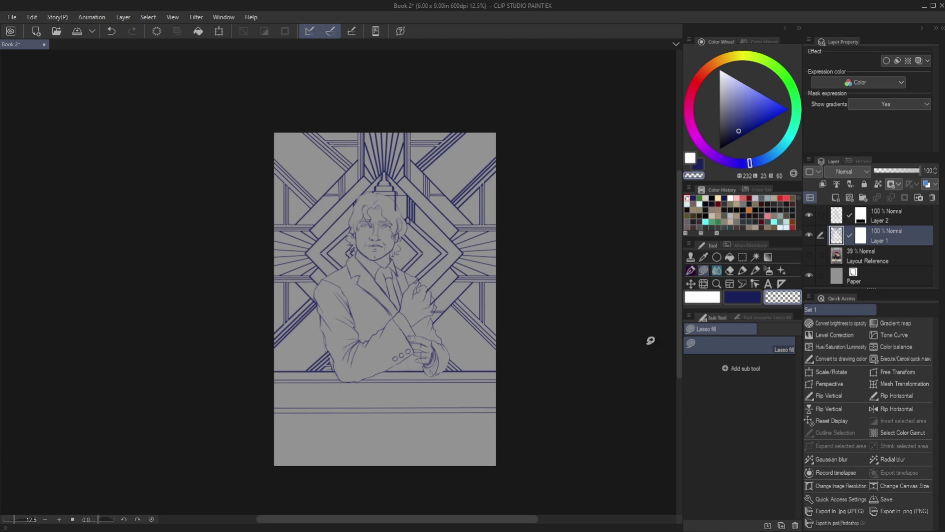